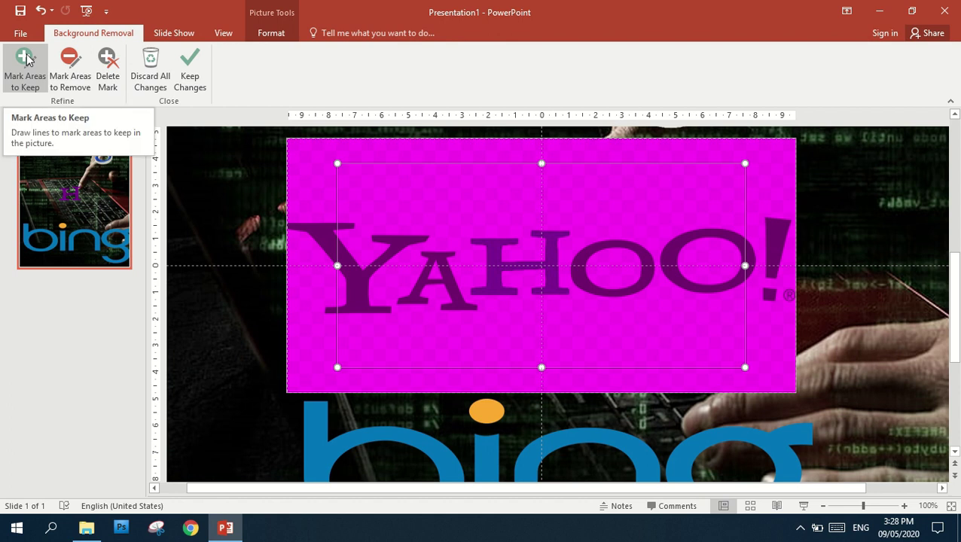
# Stretch the removal area out to the Yahoo! picture's left and right edges and trim its top and bottom
pyautogui.click(27, 61)
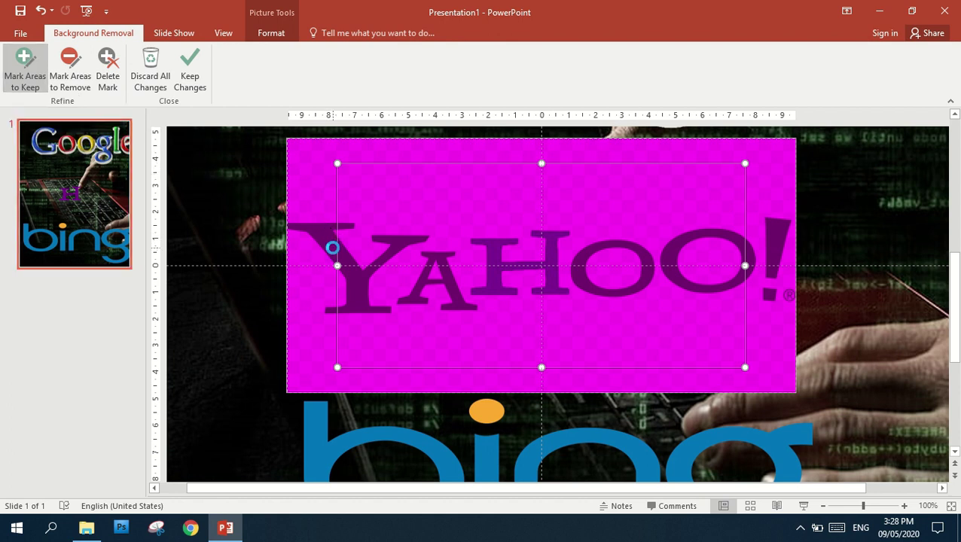
pyautogui.click(332, 248)
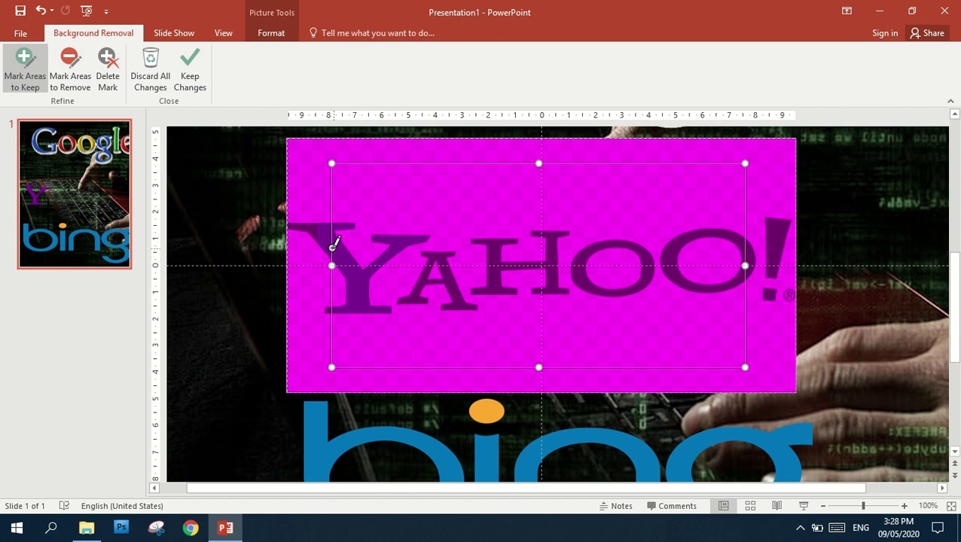
pyautogui.hotkey('ctrl', 'z')
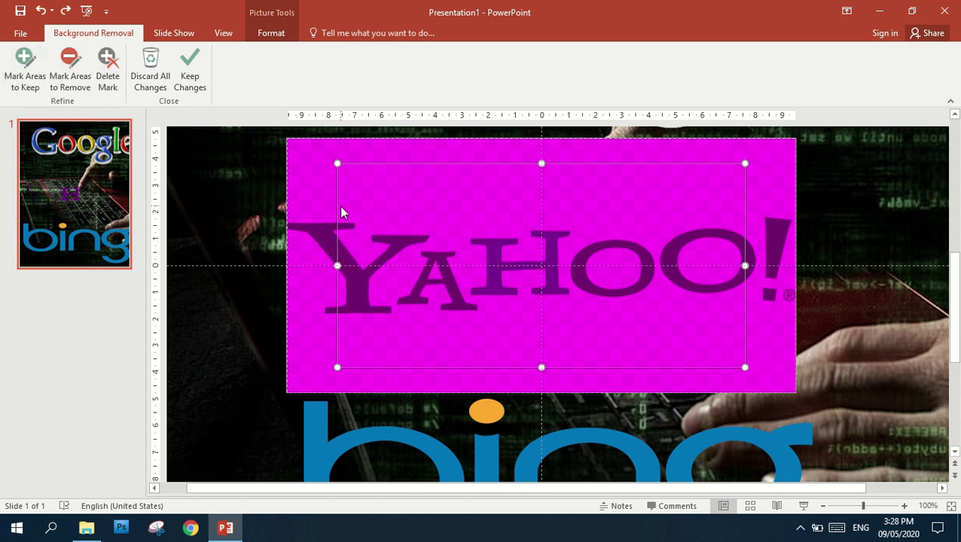
pyautogui.moveTo(339, 265); pyautogui.dragTo(265, 265)
pyautogui.moveTo(744, 266); pyautogui.dragTo(825, 265)
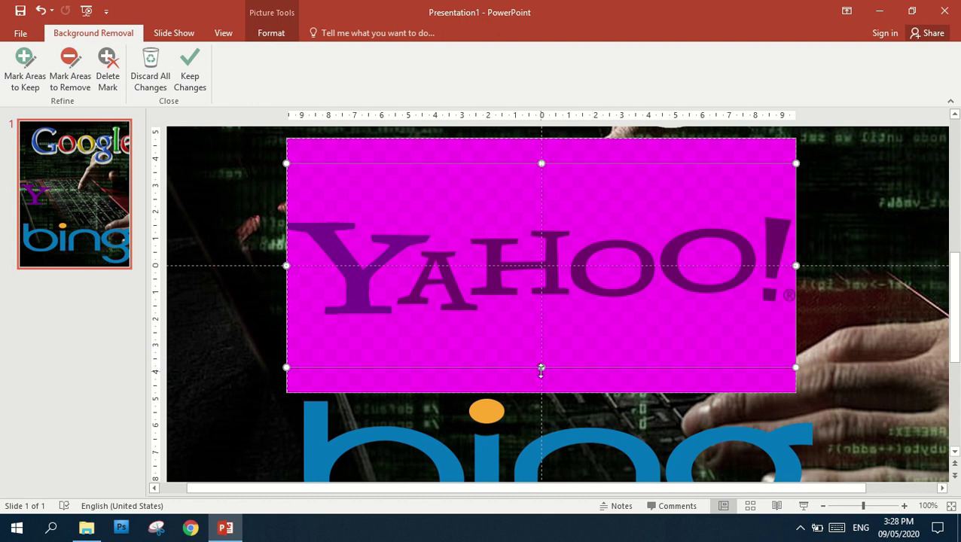
pyautogui.moveTo(541, 367); pyautogui.dragTo(541, 343)
pyautogui.moveTo(540, 161); pyautogui.dragTo(528, 198)
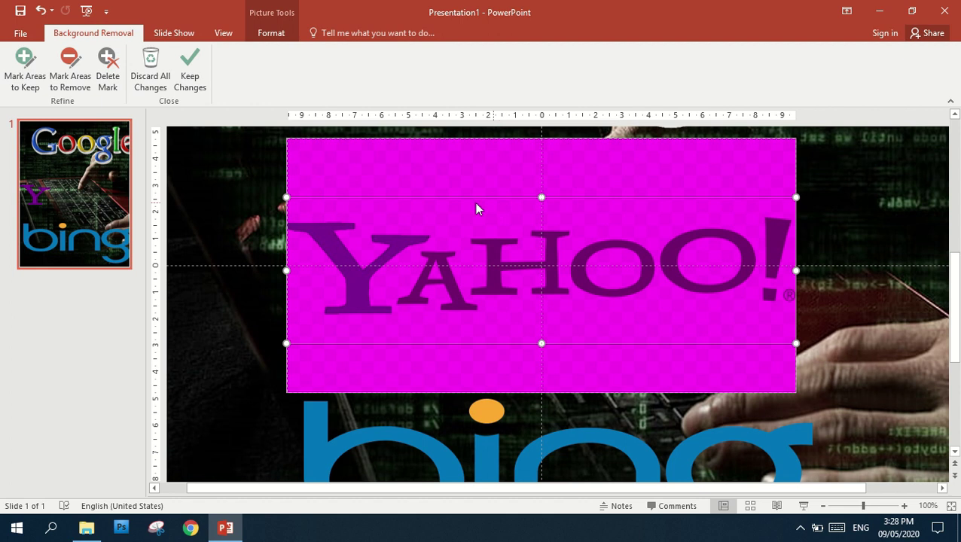
# Mark the YAHOO letters and the exclamation point as areas to keep
pyautogui.click(28, 69)
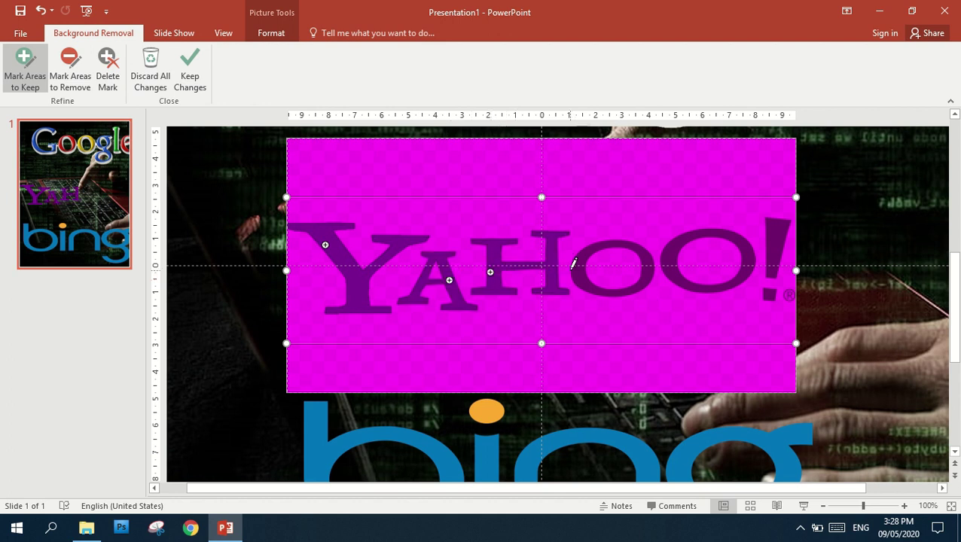
pyautogui.click(674, 254)
pyautogui.click(779, 242)
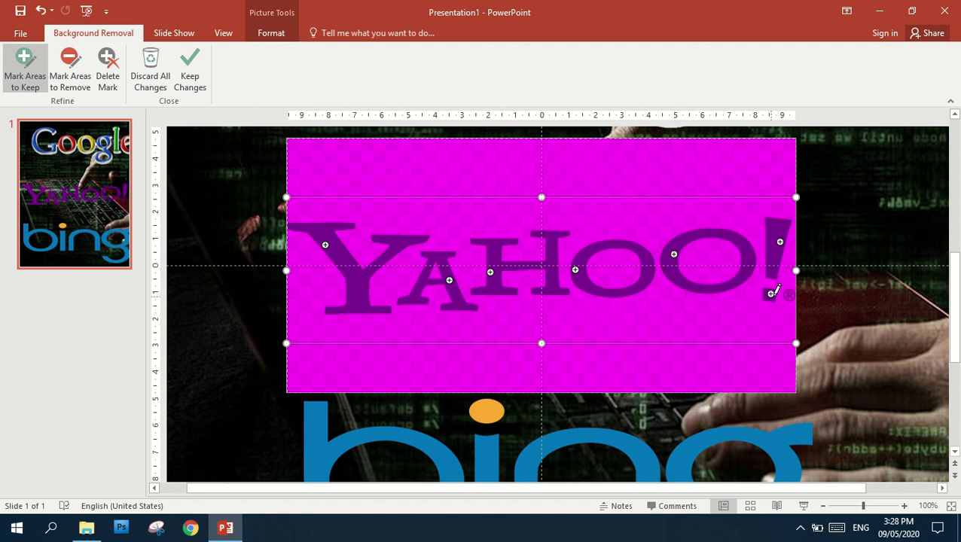
pyautogui.keyDown('ctrl'); pyautogui.scroll(10, 845, 293); pyautogui.keyUp('ctrl')
pyautogui.moveTo(568, 489); pyautogui.dragTo(782, 493)
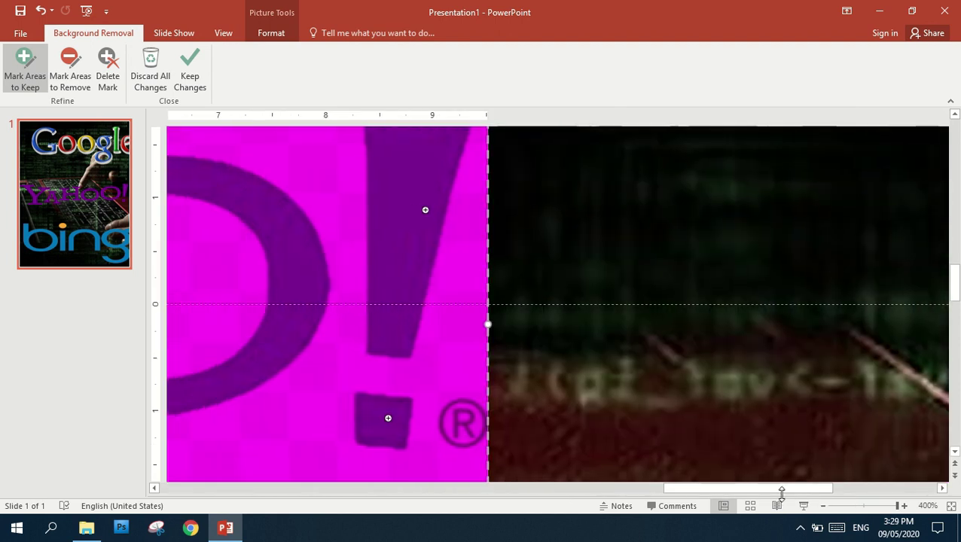
pyautogui.click(462, 424)
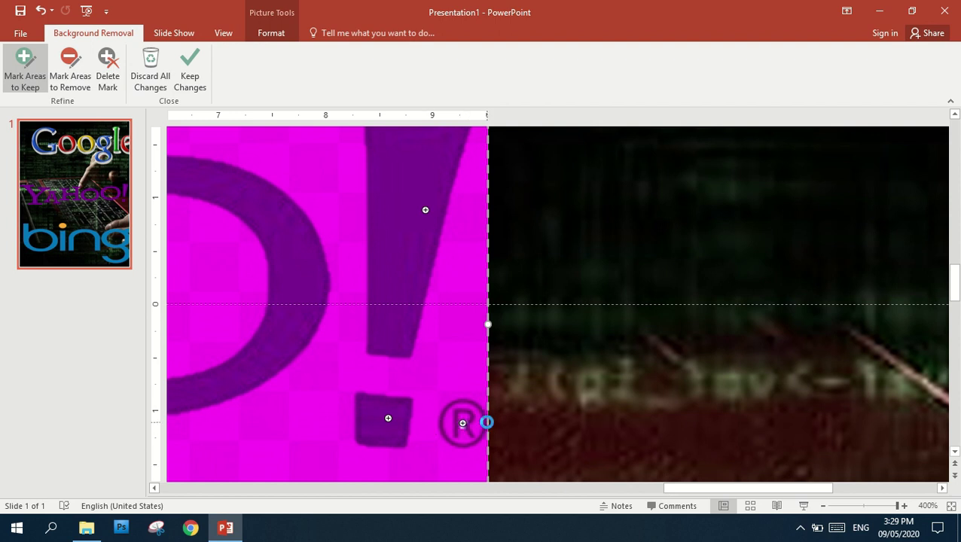
pyautogui.hotkey('ctrl', 'z')
pyautogui.keyDown('ctrl'); pyautogui.scroll(-10, 555, 373); pyautogui.keyUp('ctrl')
pyautogui.keyDown('ctrl'); pyautogui.scroll(-5, 569, 380); pyautogui.keyUp('ctrl')
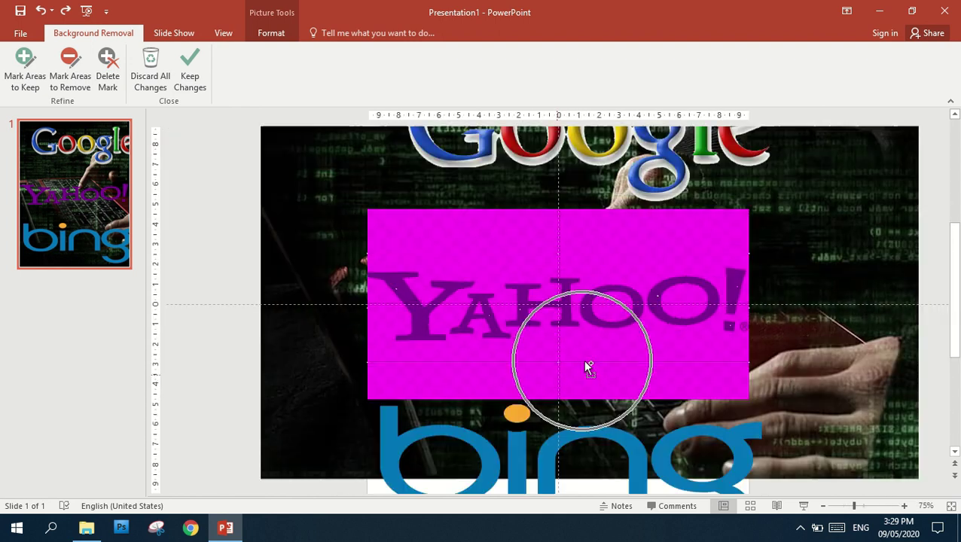
# Keep the background removal changes so the purple YAHOO! lettering sits on the keyboard image
pyautogui.click(190, 68)
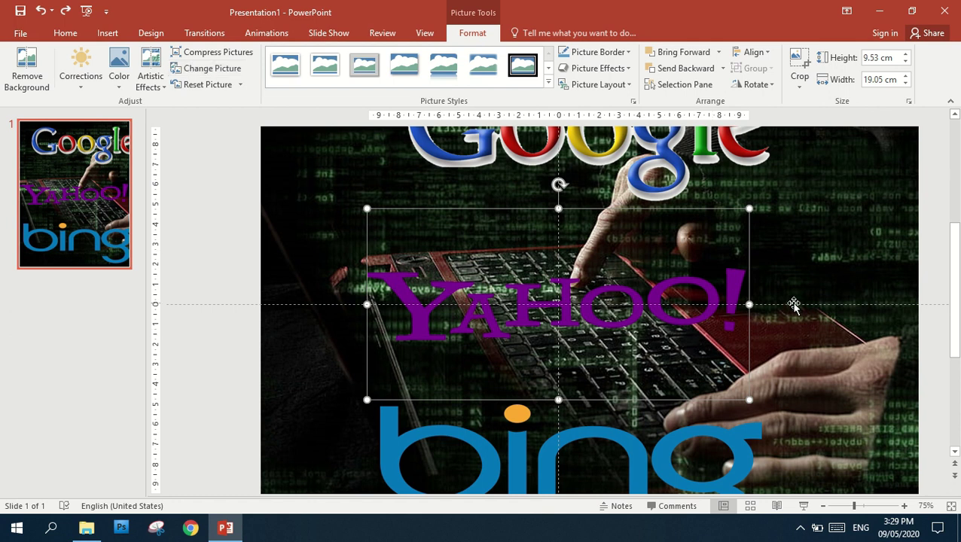
pyautogui.keyDown('ctrl'); pyautogui.scroll(-1, 735, 273); pyautogui.keyUp('ctrl')
pyautogui.keyDown('ctrl'); pyautogui.scroll(1, 734, 272); pyautogui.keyUp('ctrl')
pyautogui.keyDown('ctrl'); pyautogui.scroll(5, 735, 273); pyautogui.keyUp('ctrl')
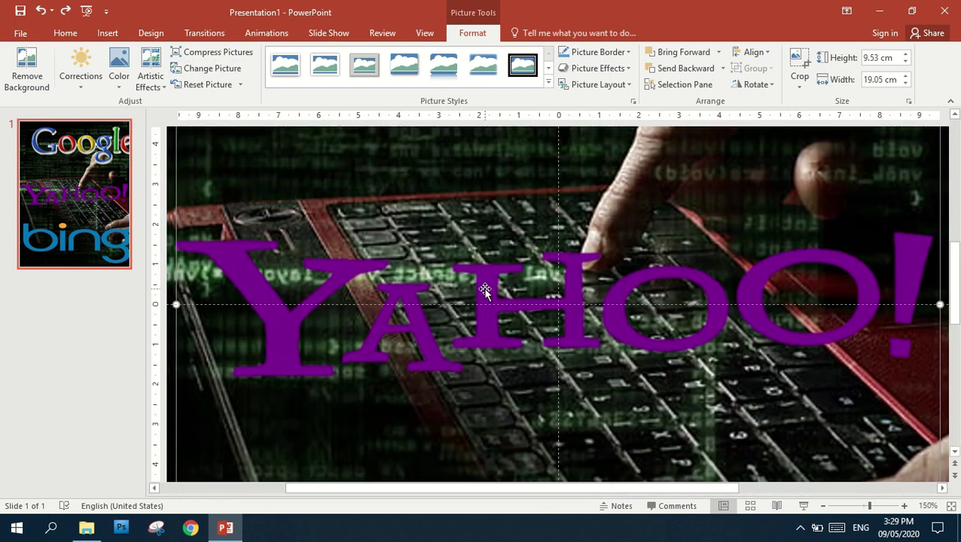
pyautogui.keyDown('ctrl'); pyautogui.scroll(-5, 836, 258); pyautogui.keyUp('ctrl')
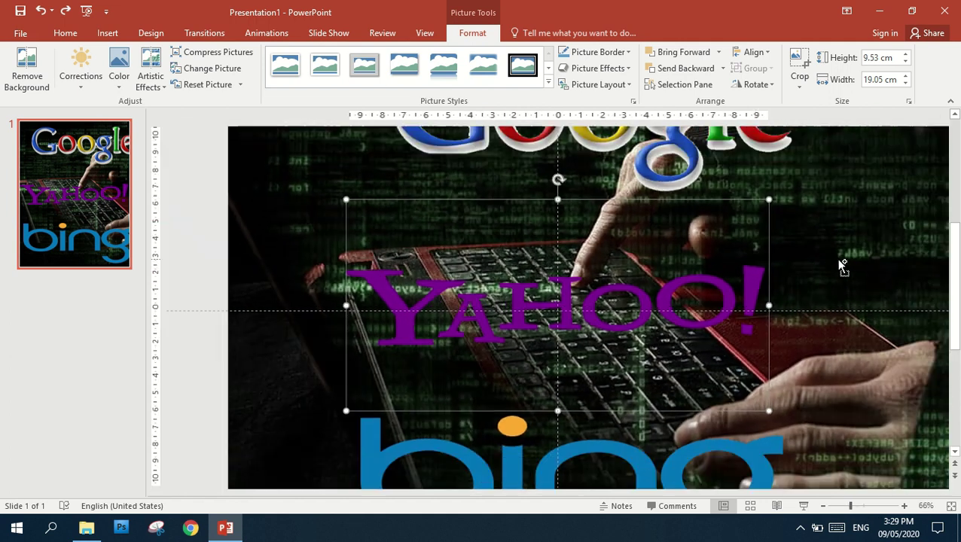
pyautogui.keyDown('ctrl'); pyautogui.scroll(-2, 842, 265); pyautogui.keyUp('ctrl')
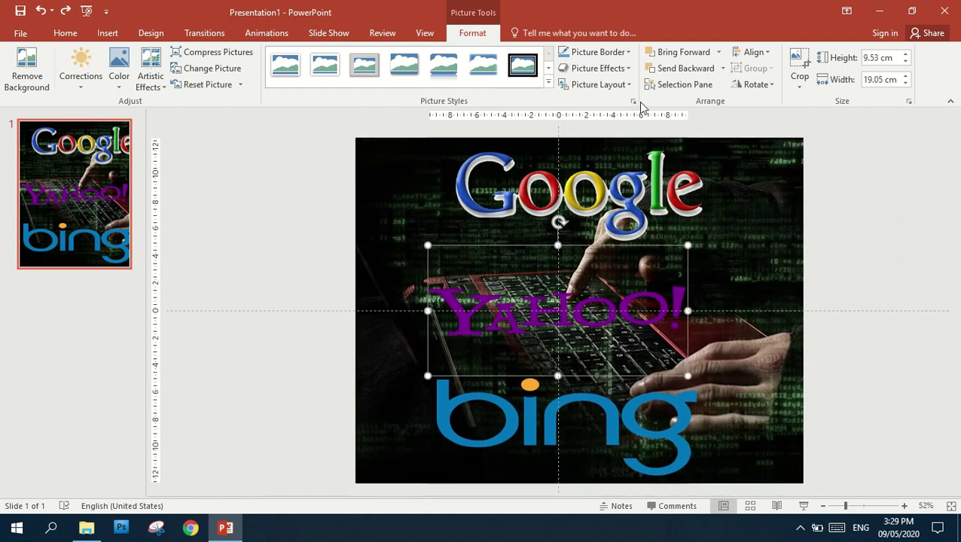
# Give the YAHOO! lettering a white 10 pt glow through Glow Options, then close the Format Picture pane
pyautogui.click(631, 69)
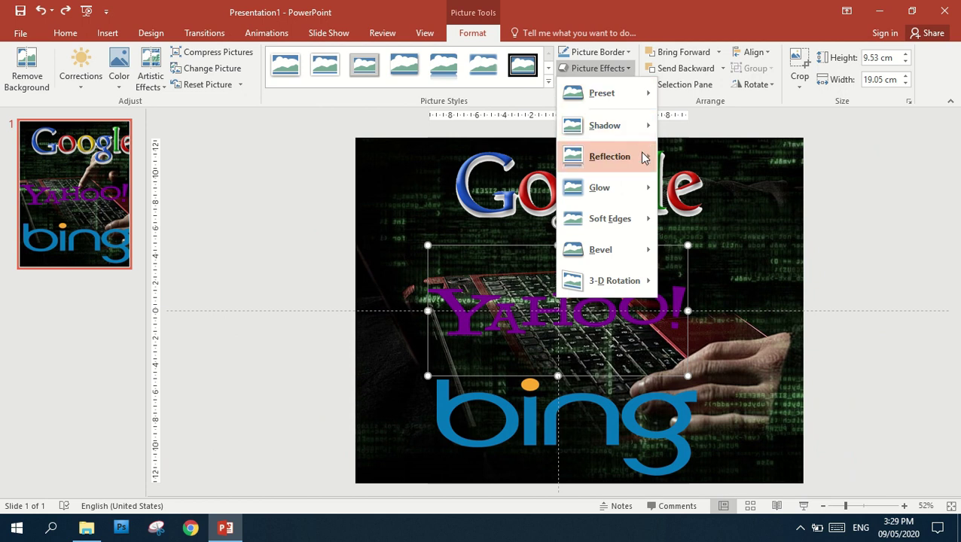
pyautogui.moveTo(644, 153)
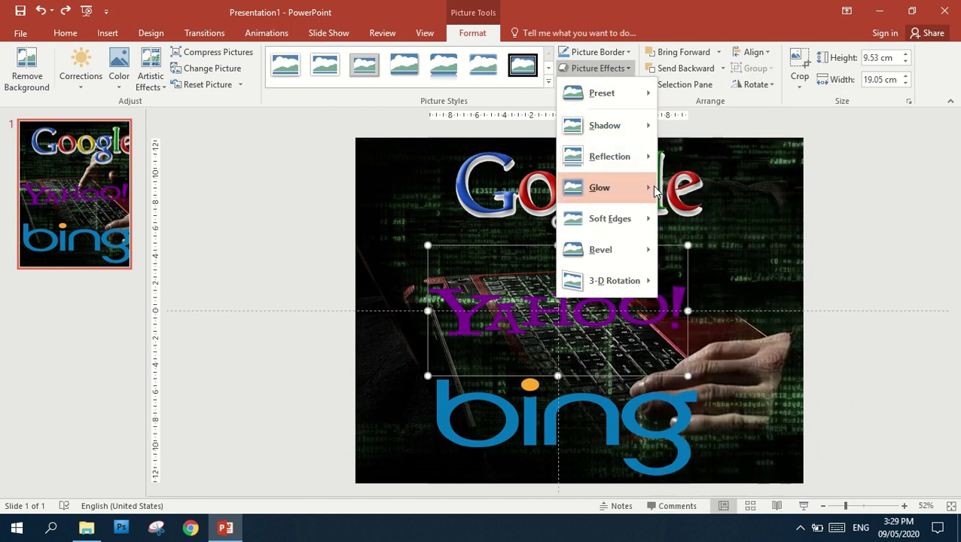
pyautogui.moveTo(653, 186)
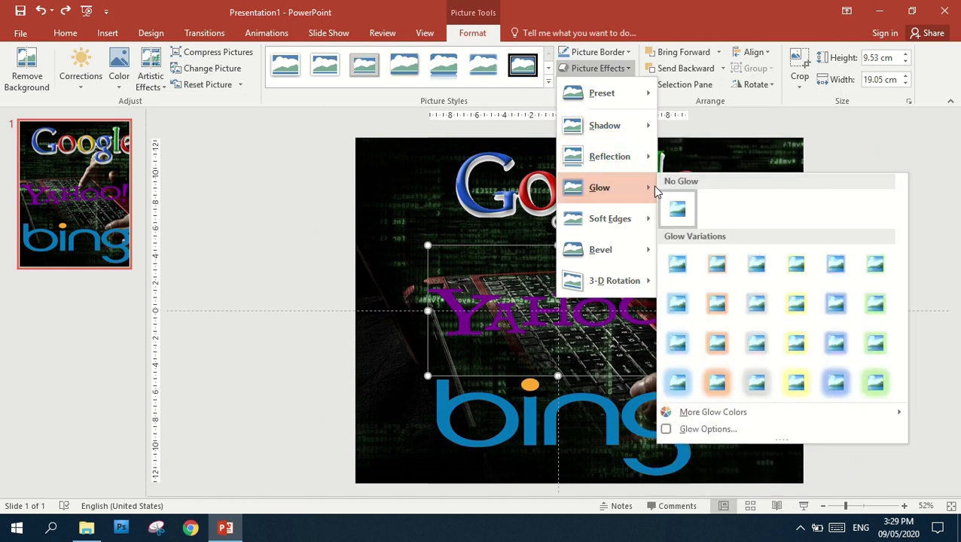
pyautogui.click(708, 429)
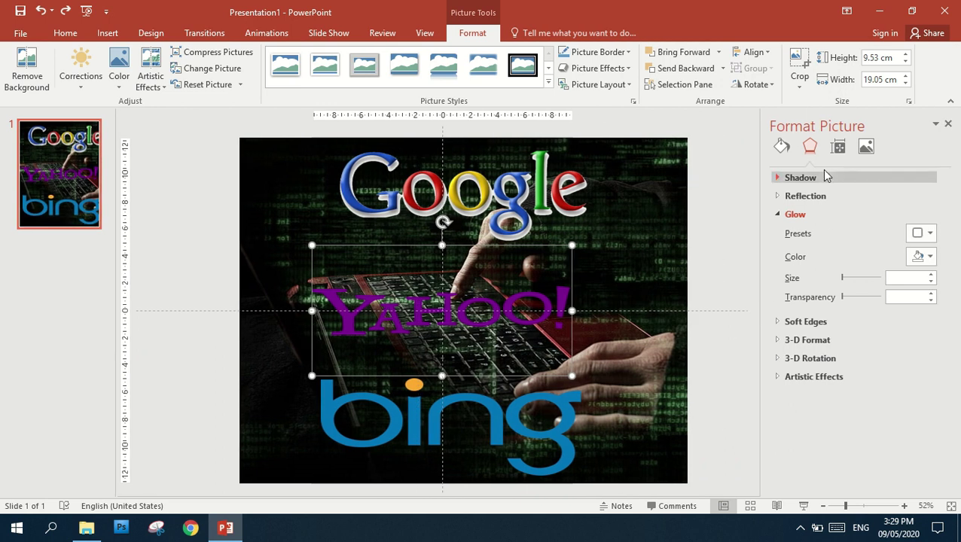
pyautogui.click(928, 259)
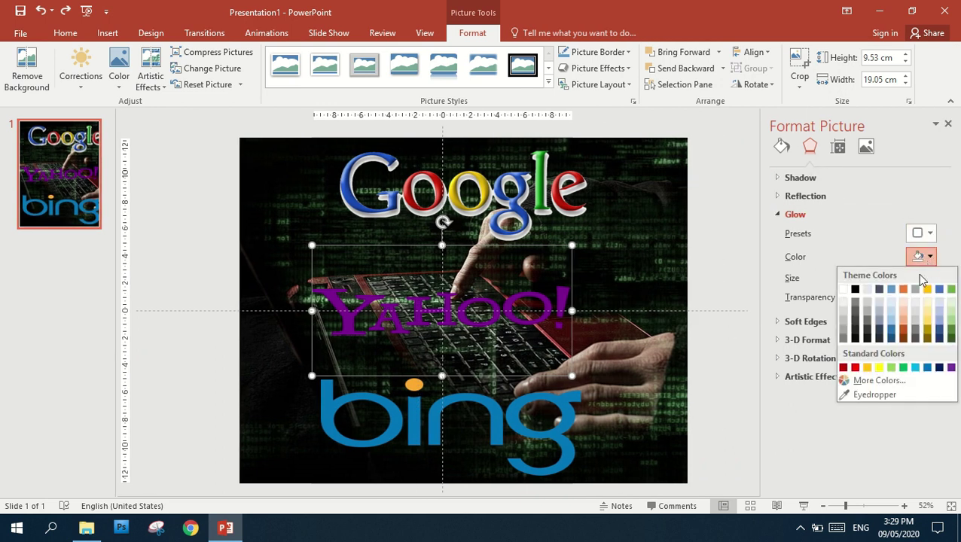
pyautogui.click(843, 289)
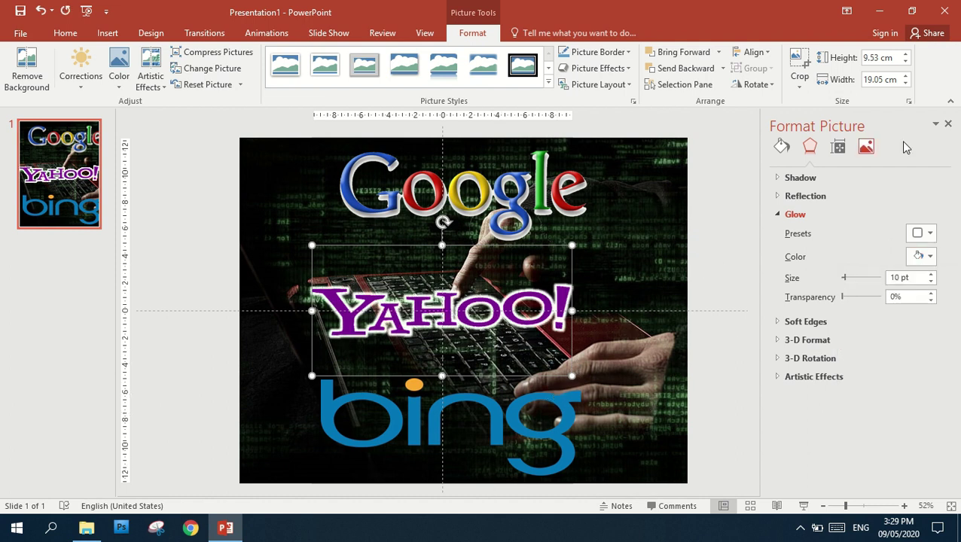
pyautogui.click(948, 125)
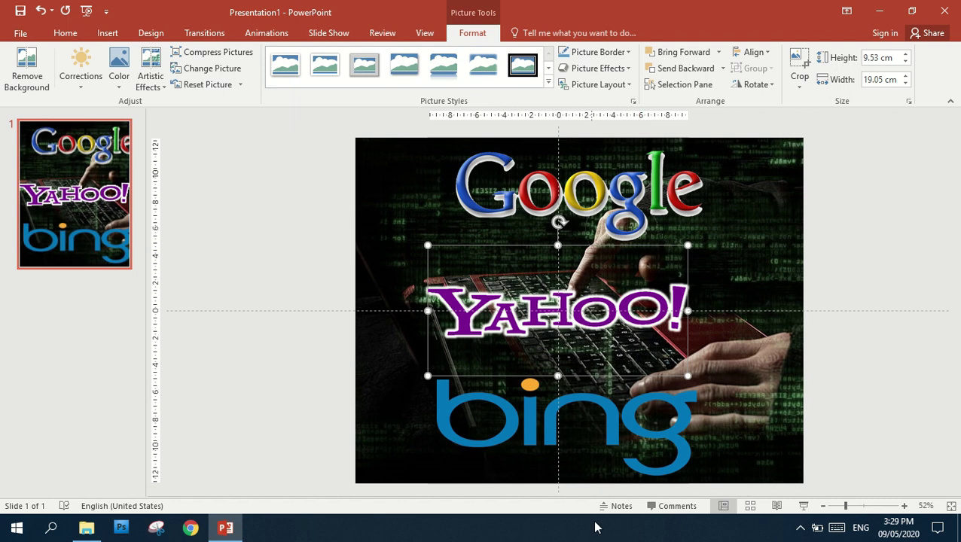
# Apply the same white glow to the Bing logo and close the Format Picture pane
pyautogui.click(534, 431)
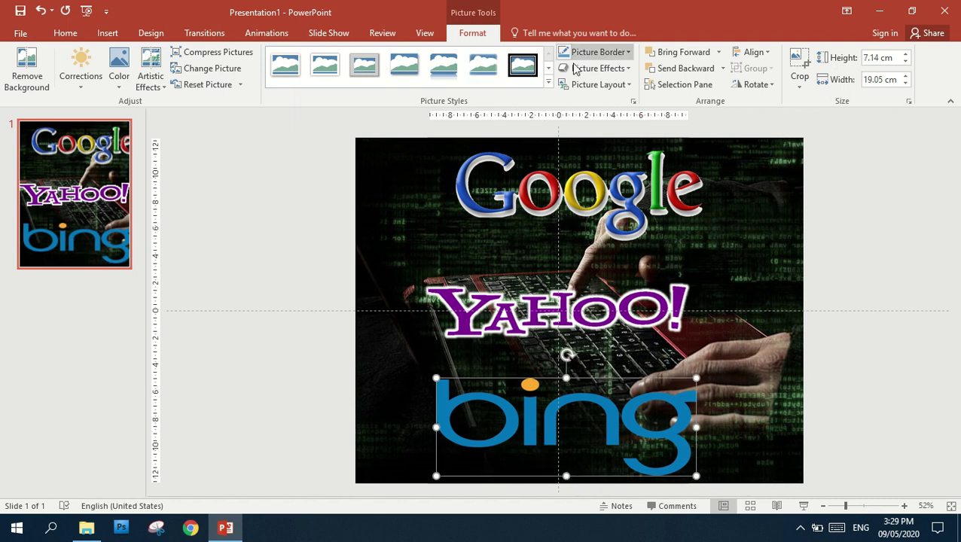
pyautogui.click(631, 72)
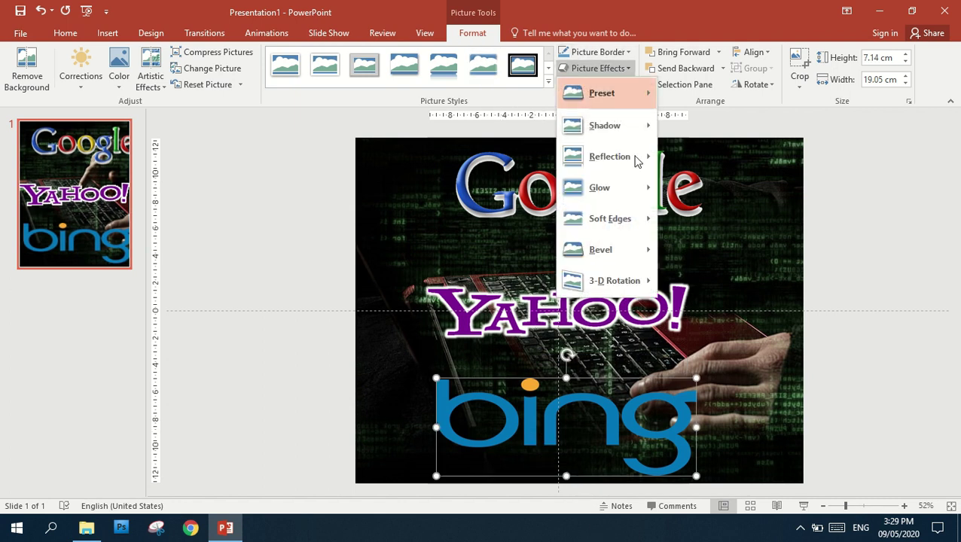
pyautogui.moveTo(654, 192)
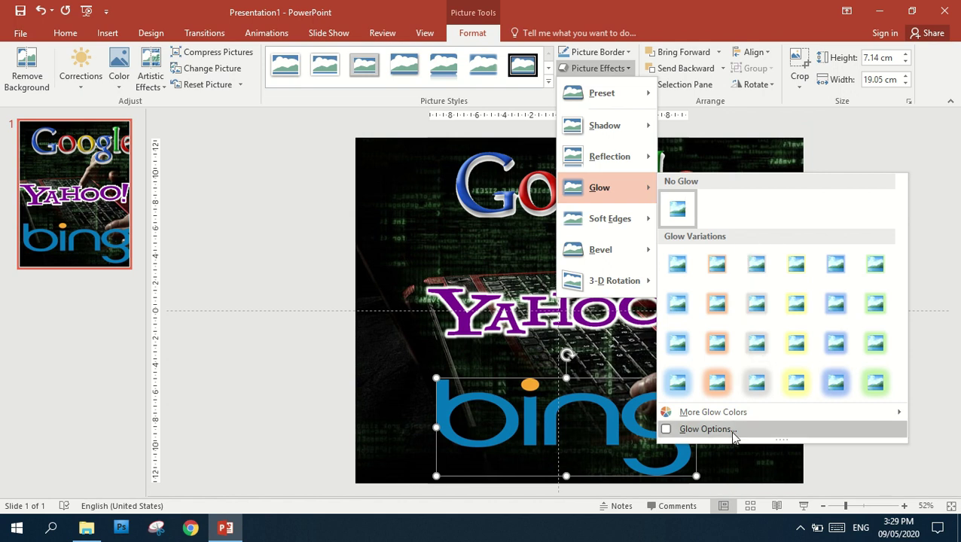
pyautogui.click(731, 432)
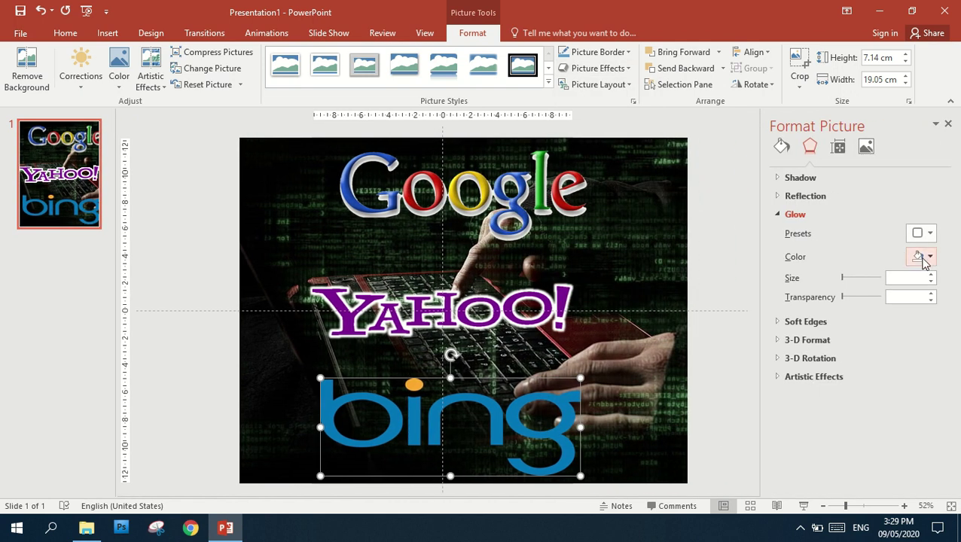
pyautogui.click(920, 257)
pyautogui.click(843, 290)
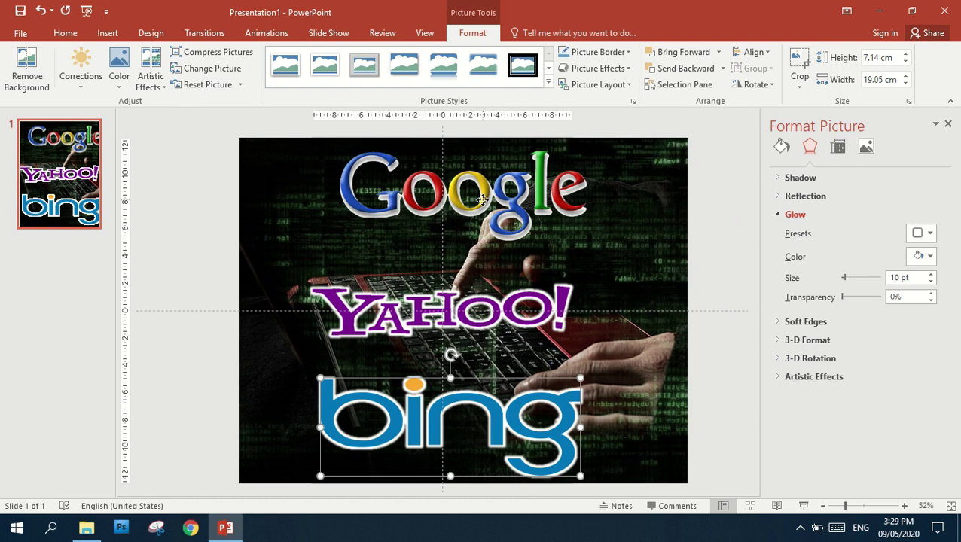
pyautogui.click(483, 200)
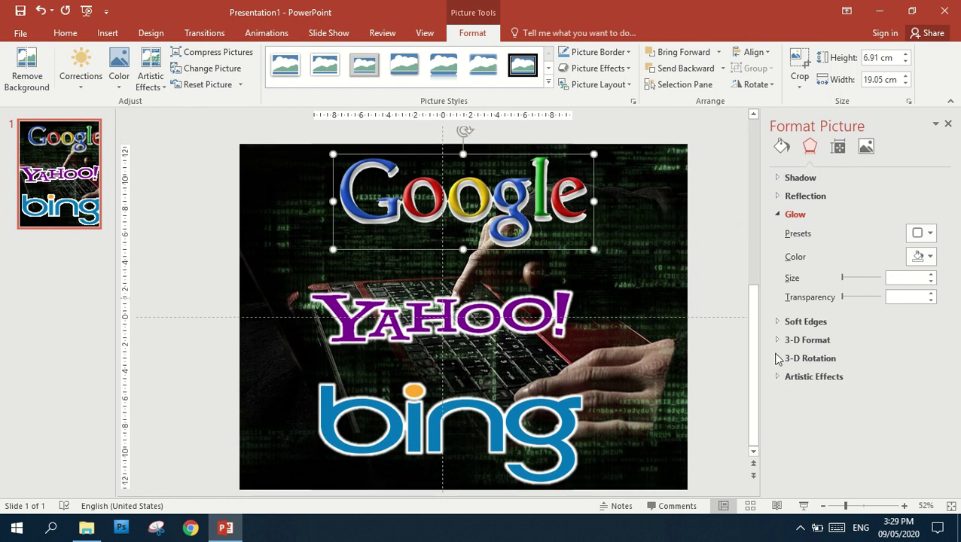
pyautogui.click(949, 125)
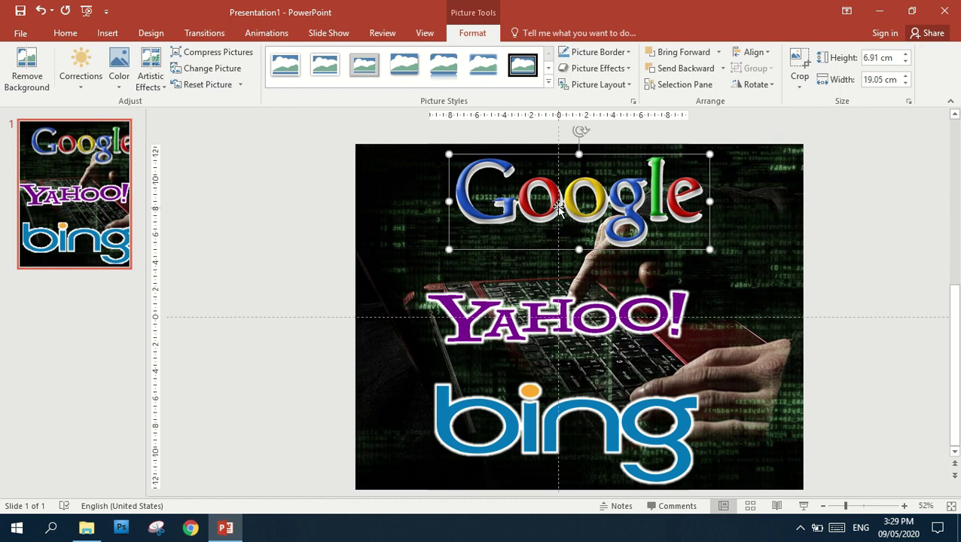
pyautogui.click(223, 237)
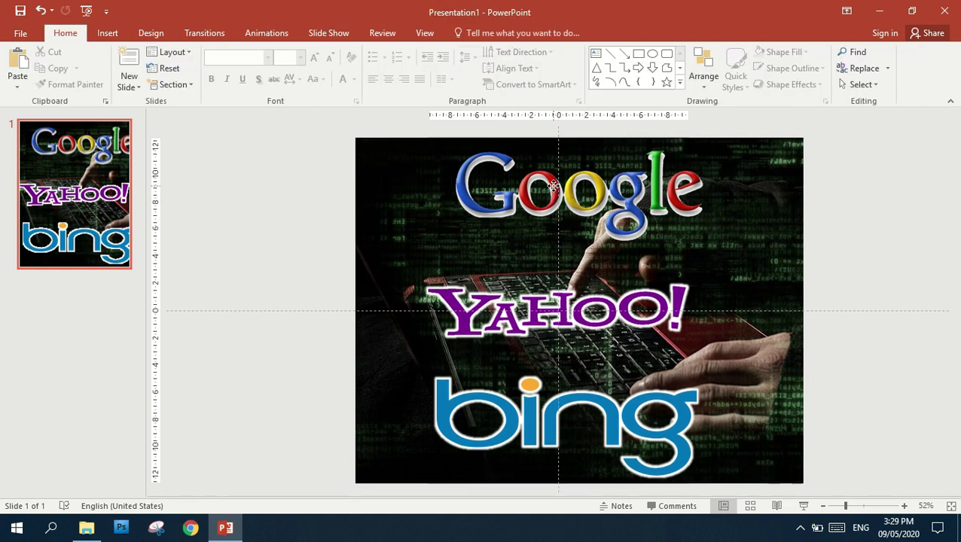
pyautogui.click(553, 187)
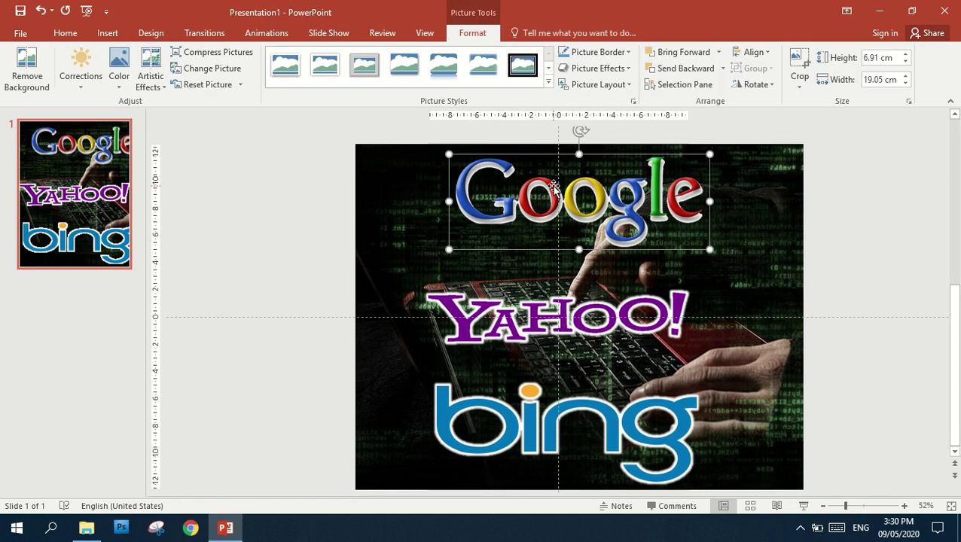
pyautogui.click(629, 70)
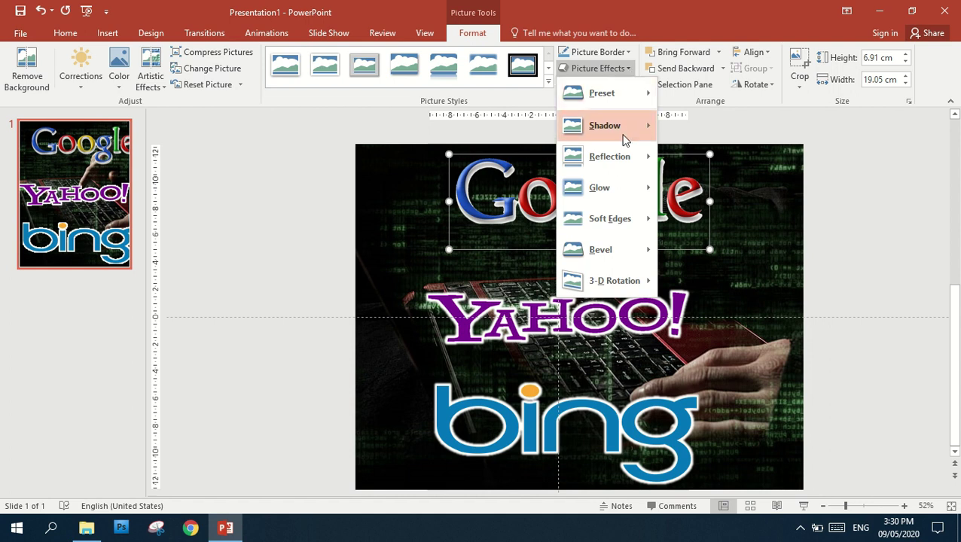
pyautogui.moveTo(622, 189)
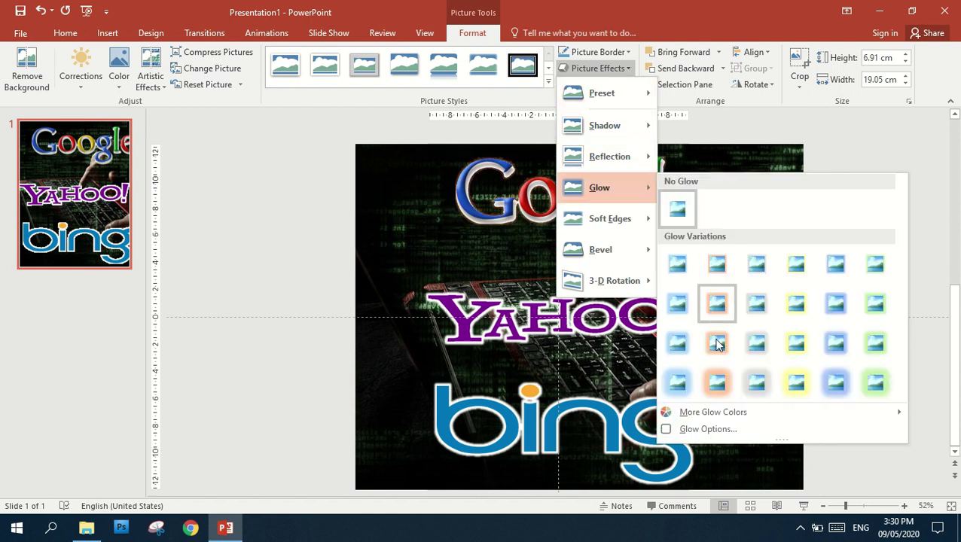
pyautogui.click(724, 429)
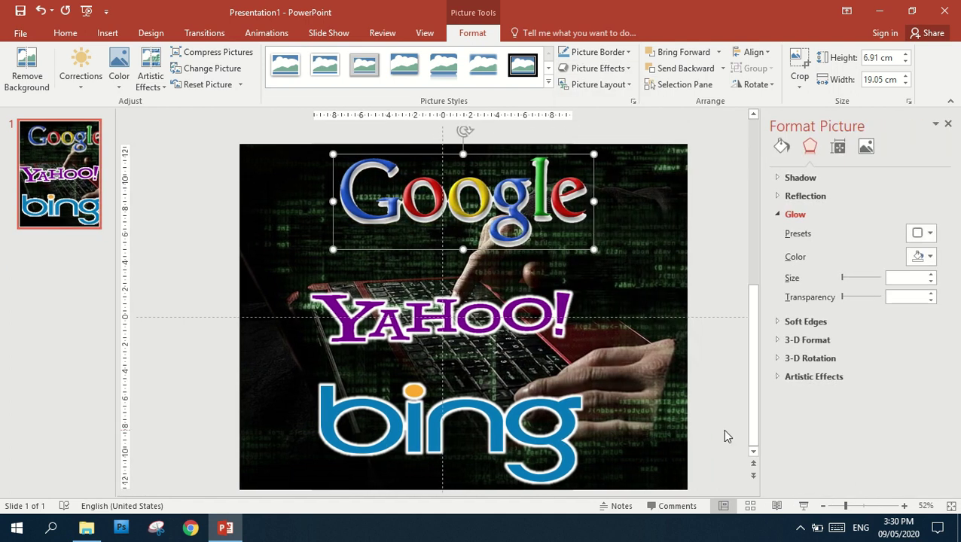
pyautogui.click(921, 256)
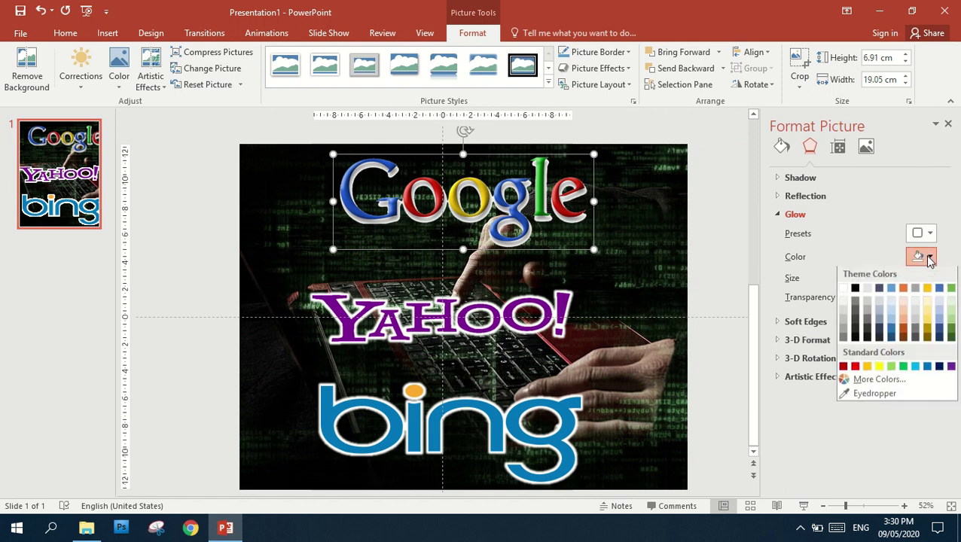
pyautogui.click(843, 290)
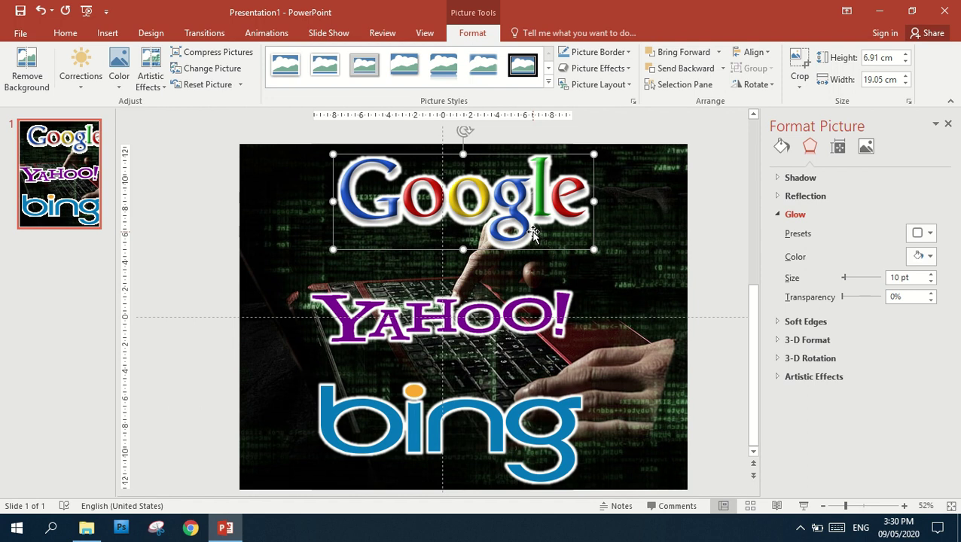
pyautogui.click(932, 282)
pyautogui.click(932, 282)
pyautogui.click(932, 281)
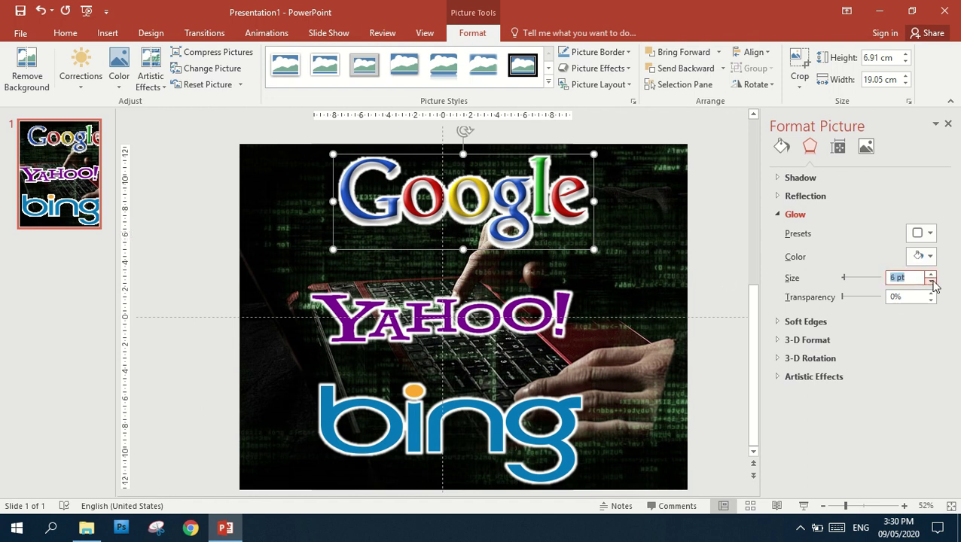
pyautogui.click(932, 282)
pyautogui.click(932, 282)
pyautogui.click(932, 282)
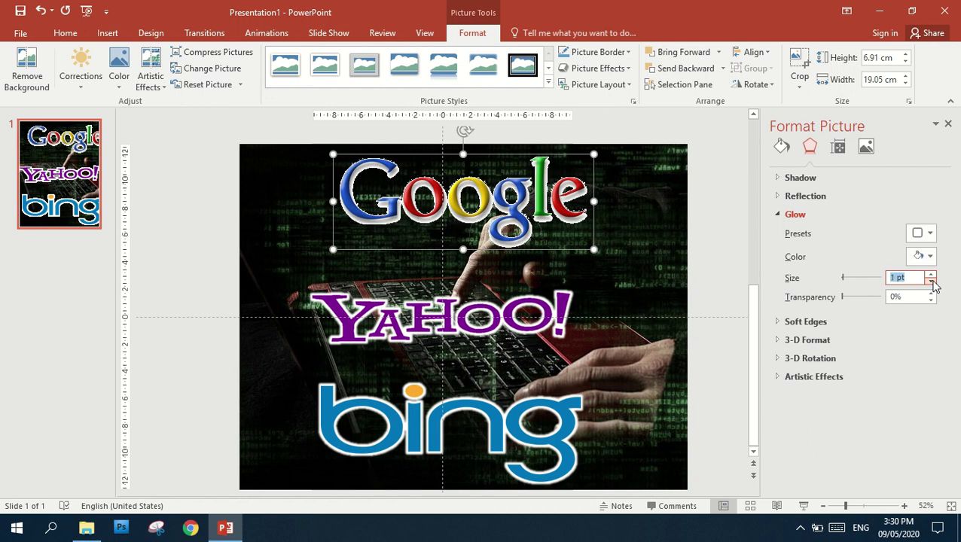
pyautogui.click(932, 282)
pyautogui.click(932, 281)
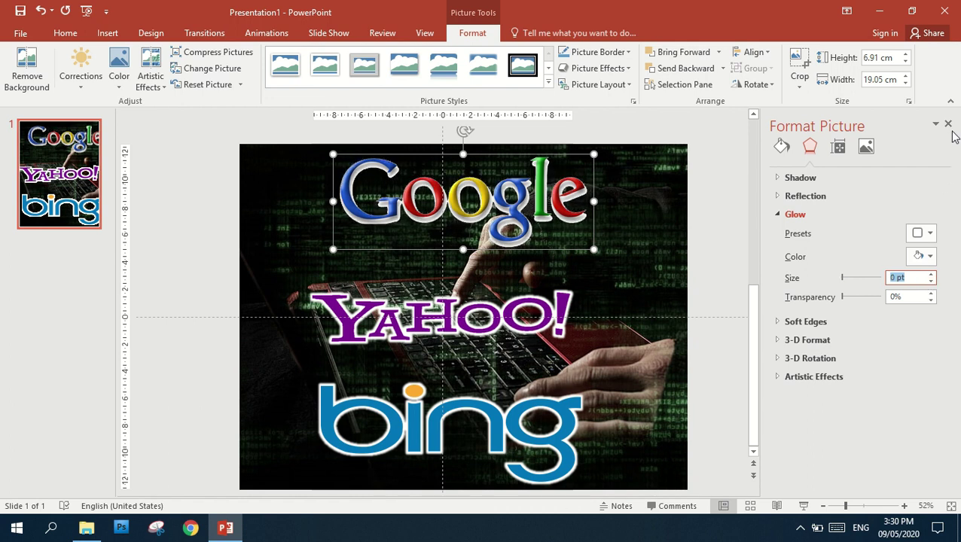
pyautogui.click(949, 124)
pyautogui.click(845, 226)
pyautogui.doubleClick(649, 245)
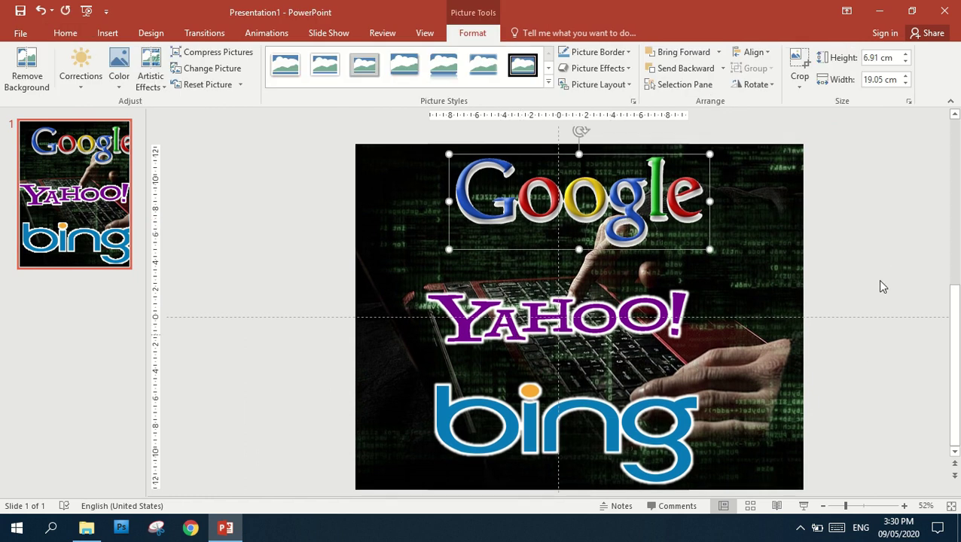
# Select the Google, Yahoo! and Bing logos together and shrink all three at once
pyautogui.click(880, 281)
pyautogui.click(524, 197)
pyautogui.keyDown('shift'); pyautogui.click(506, 342); pyautogui.keyUp('shift')
pyautogui.keyDown('shift'); pyautogui.click(509, 429); pyautogui.keyUp('shift')
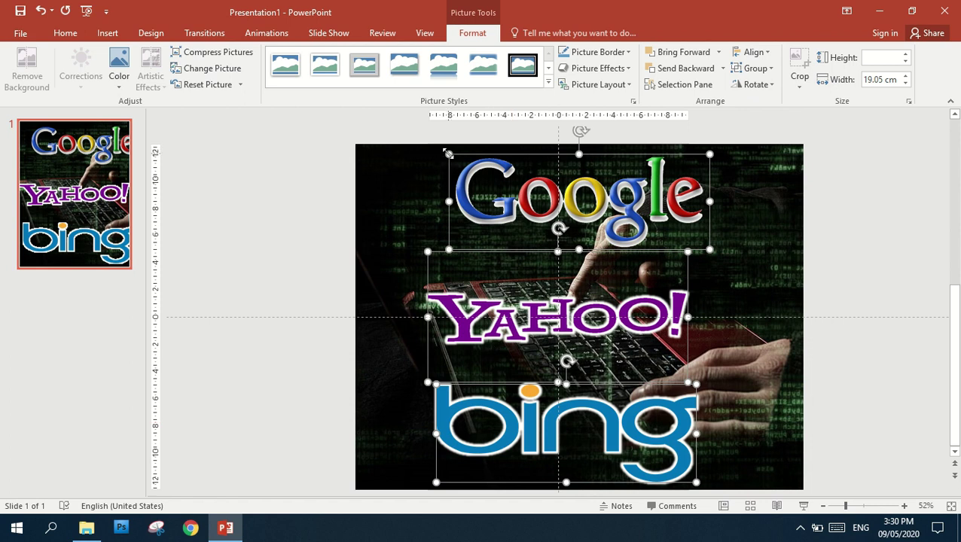
pyautogui.moveTo(448, 154); pyautogui.dragTo(537, 199)
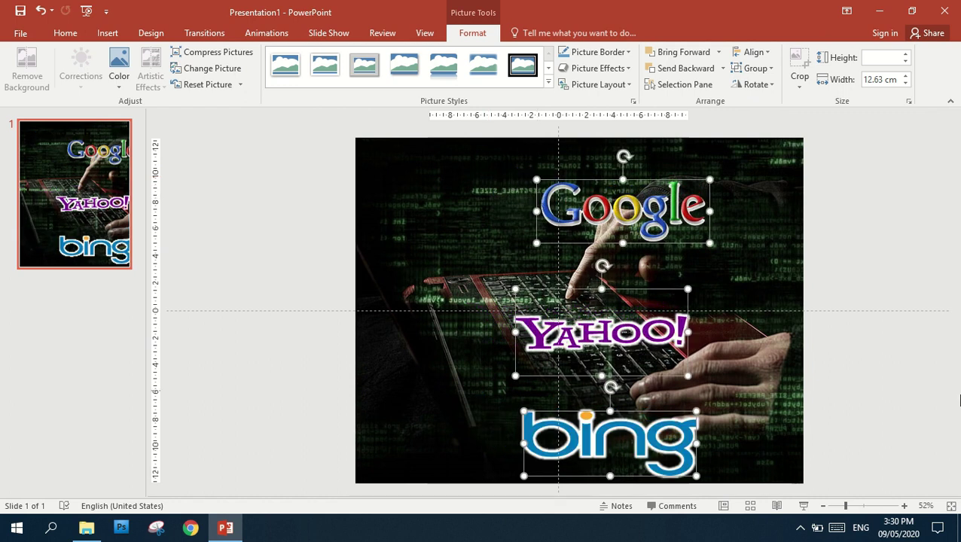
# Stack Yahoo! and Bing closely beneath Google, then shift all three logos slightly left
pyautogui.click(910, 315)
pyautogui.moveTo(637, 332); pyautogui.dragTo(656, 267)
pyautogui.moveTo(638, 430); pyautogui.dragTo(650, 335)
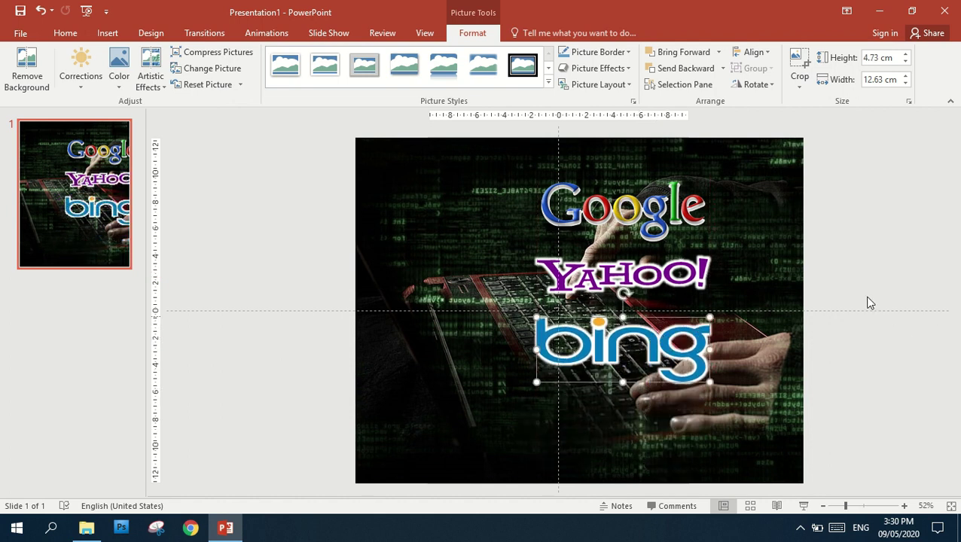
pyautogui.keyDown('shift'); pyautogui.click(624, 280); pyautogui.keyUp('shift')
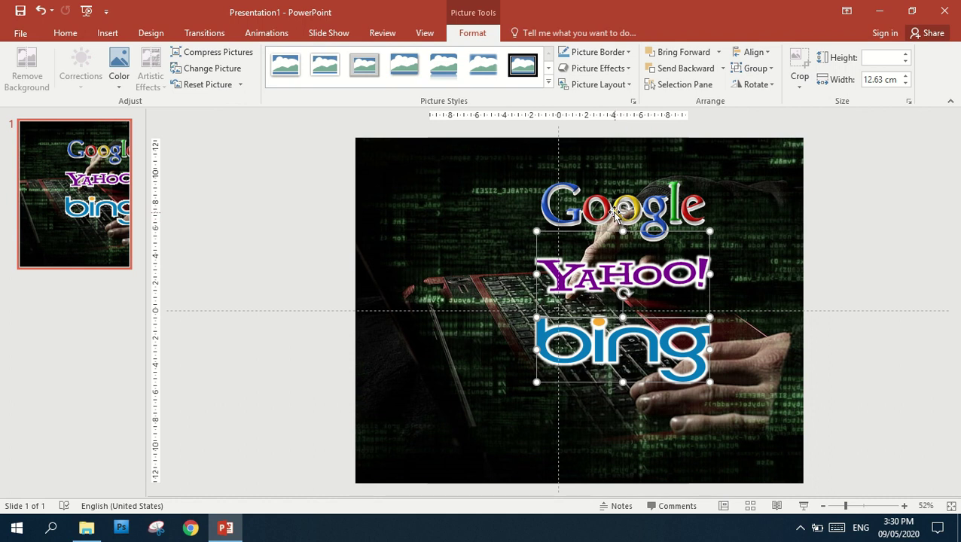
pyautogui.keyDown('shift'); pyautogui.click(622, 216); pyautogui.keyUp('shift')
pyautogui.moveTo(588, 216); pyautogui.dragTo(554, 218)
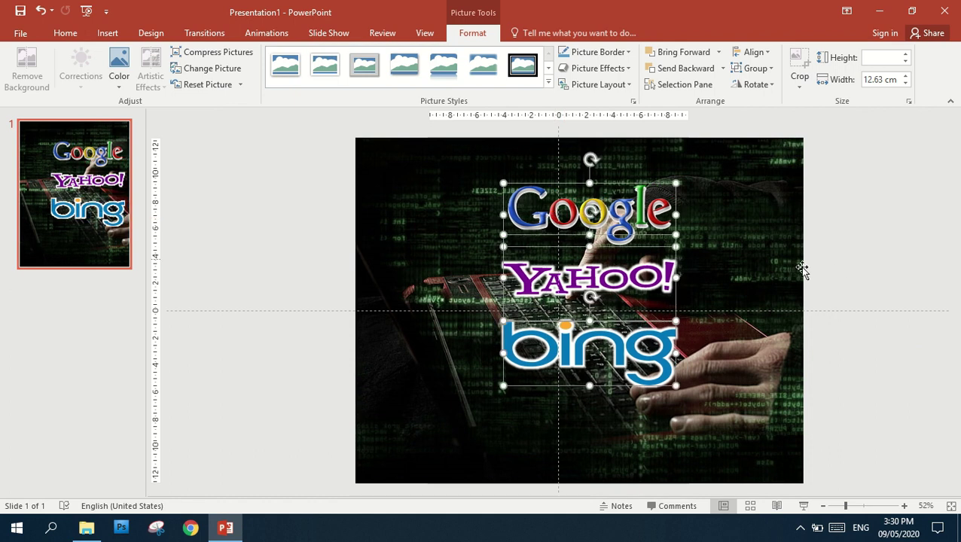
pyautogui.click(841, 273)
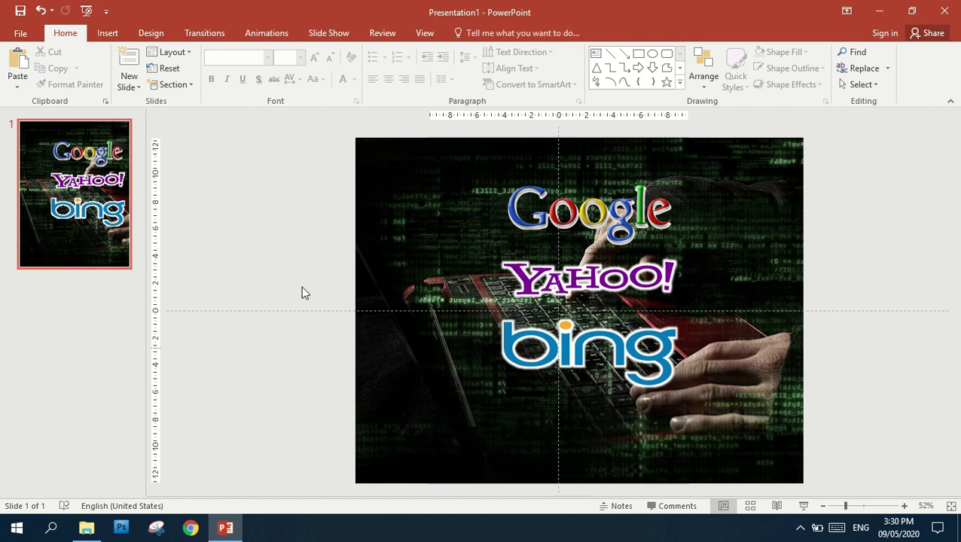
# Draw a tall blue oval, enlarge it, and move it to the slide's left side
pyautogui.click(113, 32)
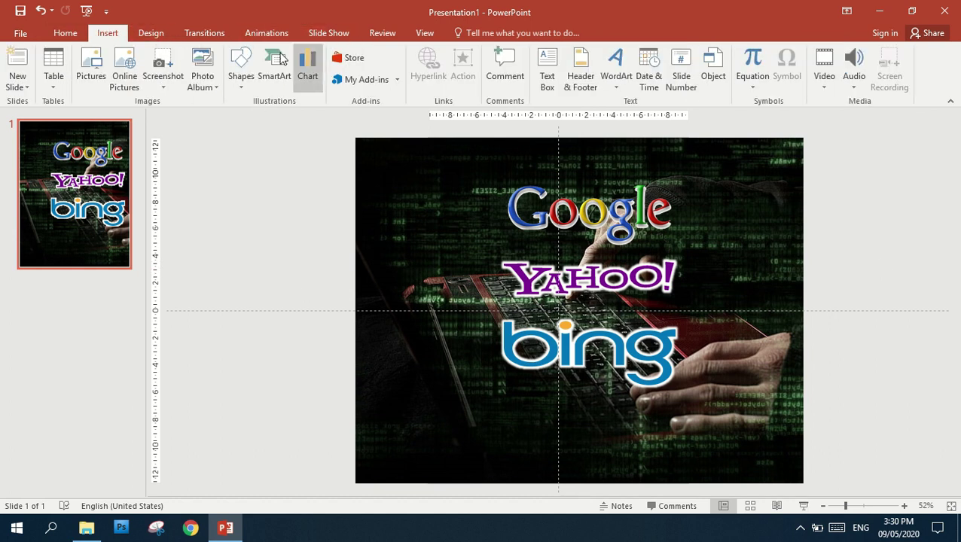
pyautogui.click(243, 91)
pyautogui.click(292, 117)
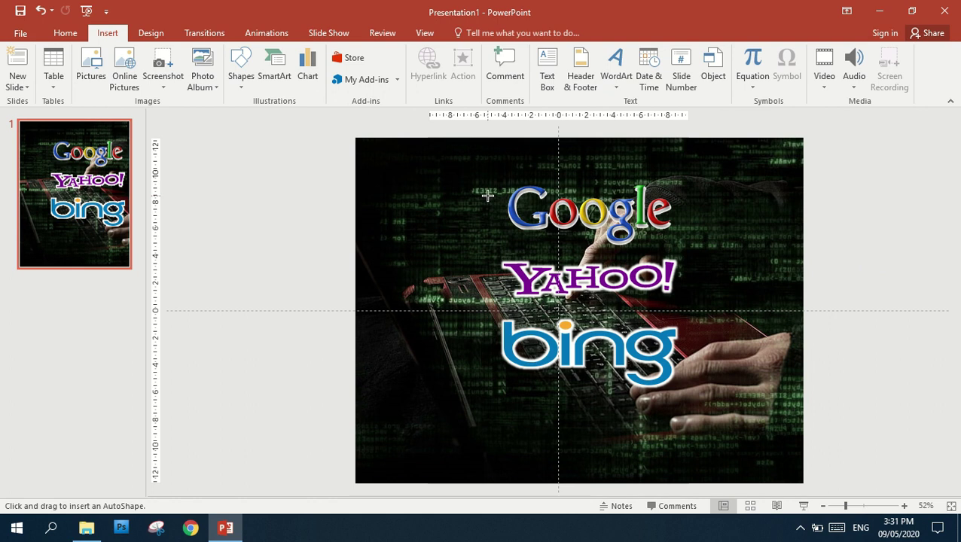
pyautogui.moveTo(506, 170)
pyautogui.mouseDown()
pyautogui.moveTo(527, 195)
pyautogui.moveTo(601, 500)
pyautogui.mouseUp()
pyautogui.moveTo(513, 162); pyautogui.dragTo(481, 125)
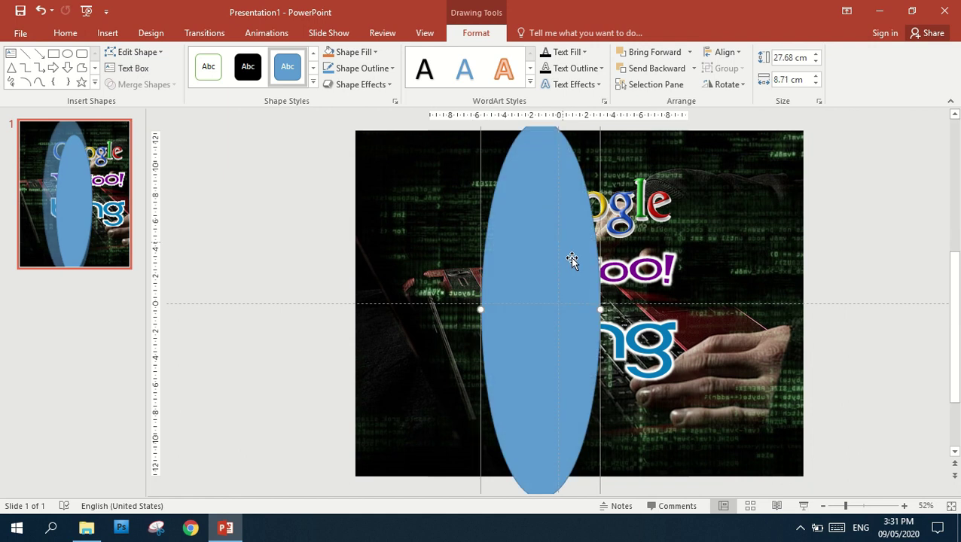
pyautogui.moveTo(572, 260); pyautogui.dragTo(453, 256)
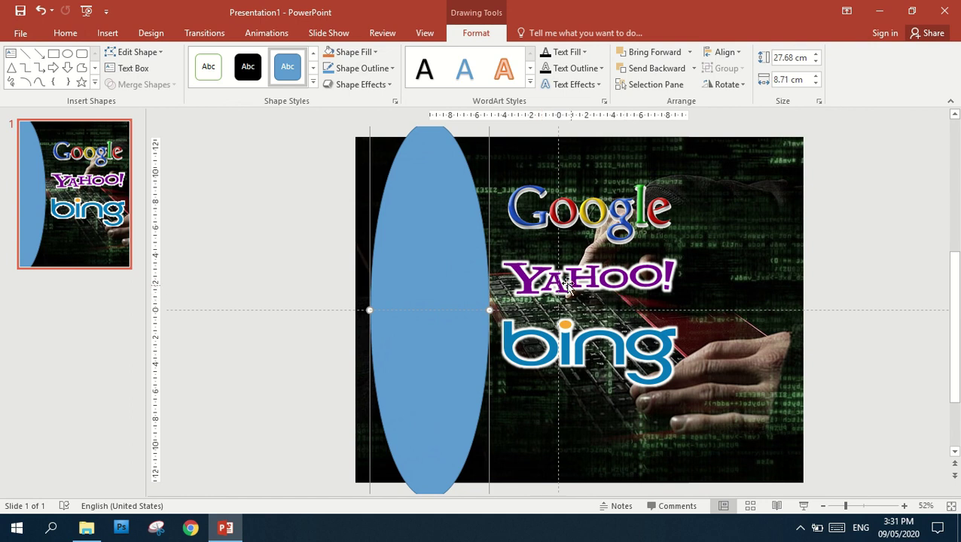
# Move the stacked logo picture slightly higher on the slide
pyautogui.scroll(-1, 557, 254)
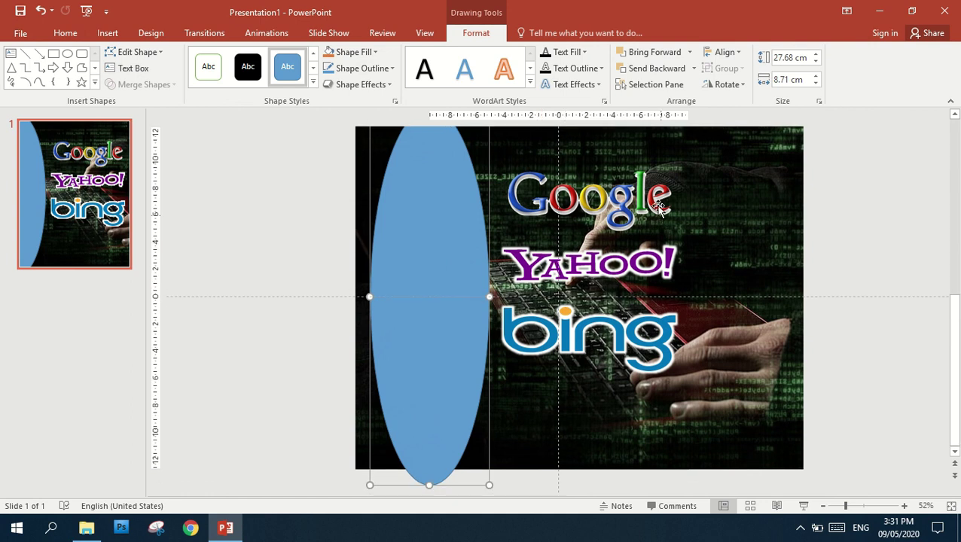
pyautogui.click(609, 201)
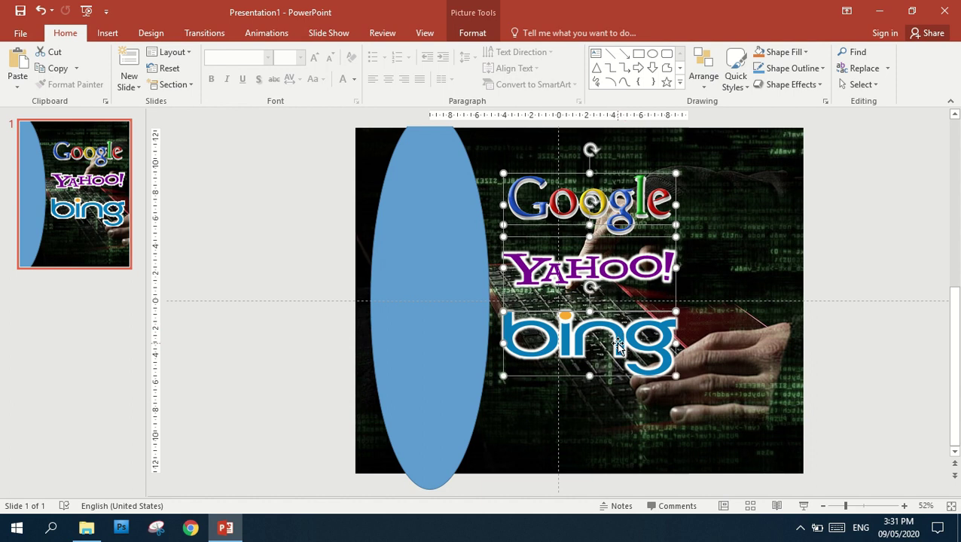
pyautogui.moveTo(621, 206); pyautogui.dragTo(622, 178)
pyautogui.click(866, 181)
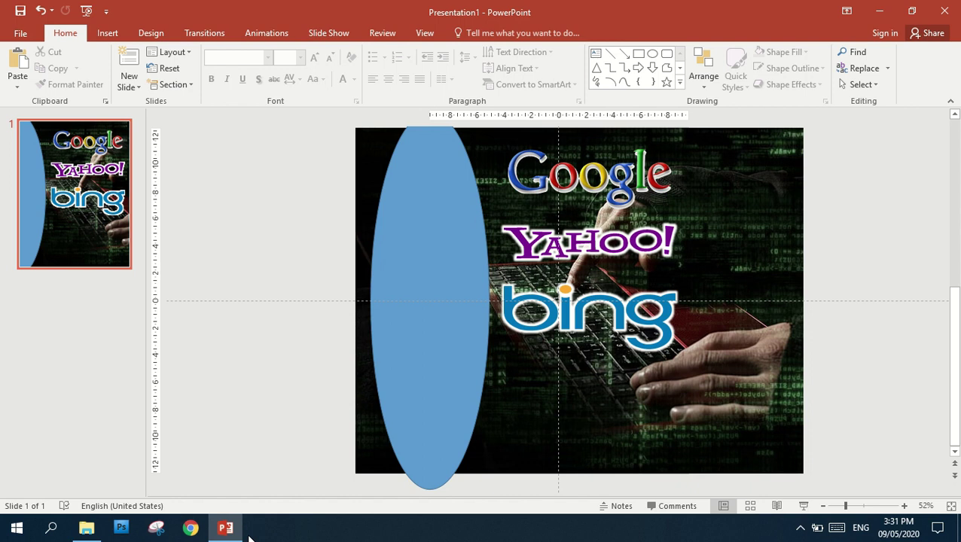
# Check the Cover Page folder in File Explorer, minimize it, and start a new Chrome window
pyautogui.click(226, 529)
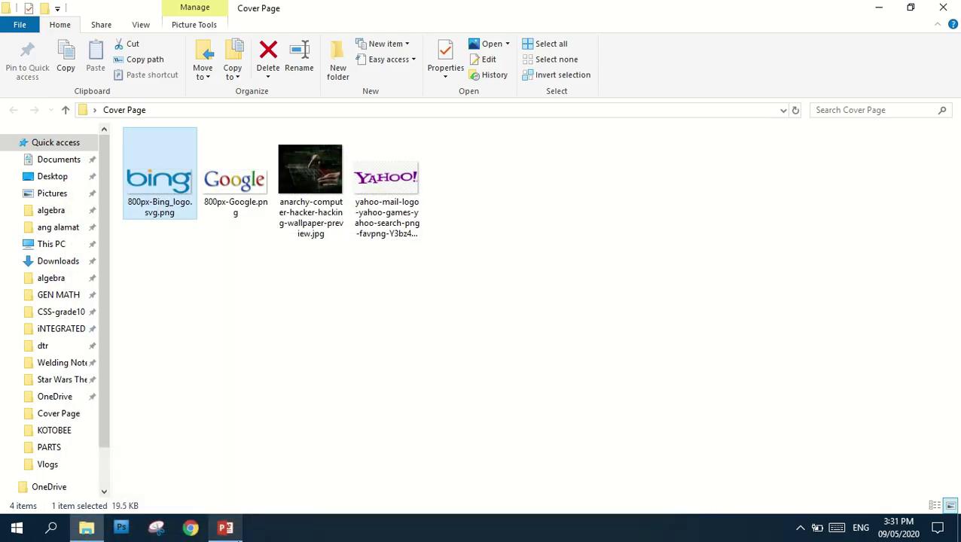
pyautogui.click(227, 528)
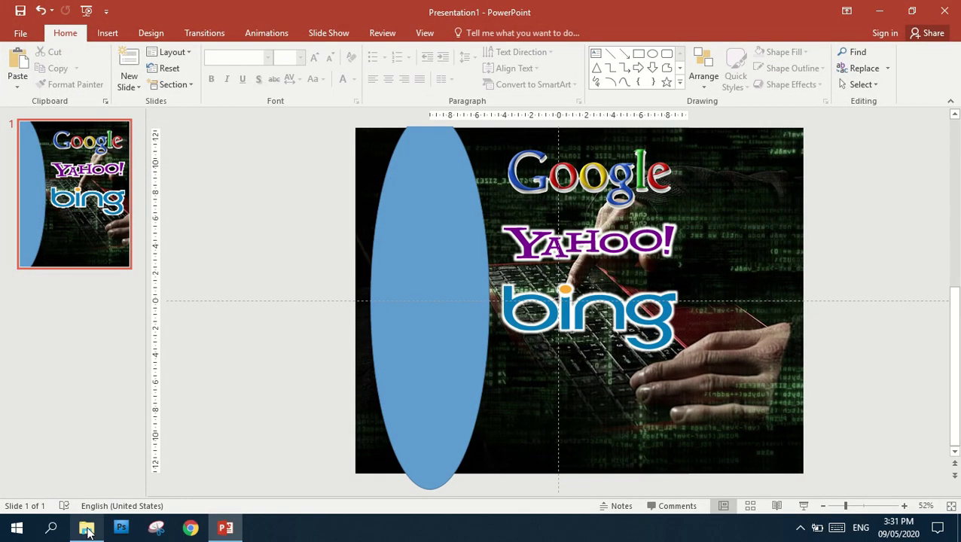
pyautogui.click(84, 528)
pyautogui.click(96, 531)
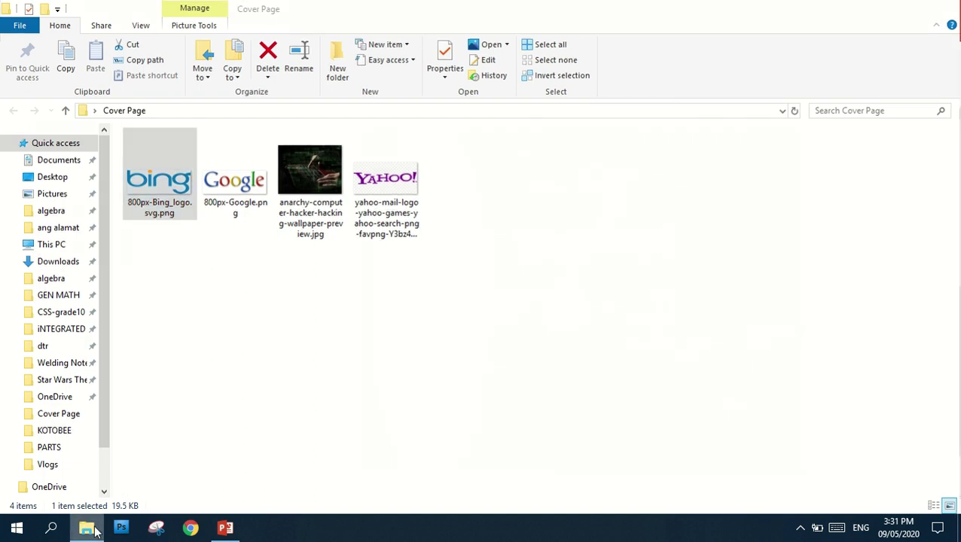
pyautogui.click(191, 530)
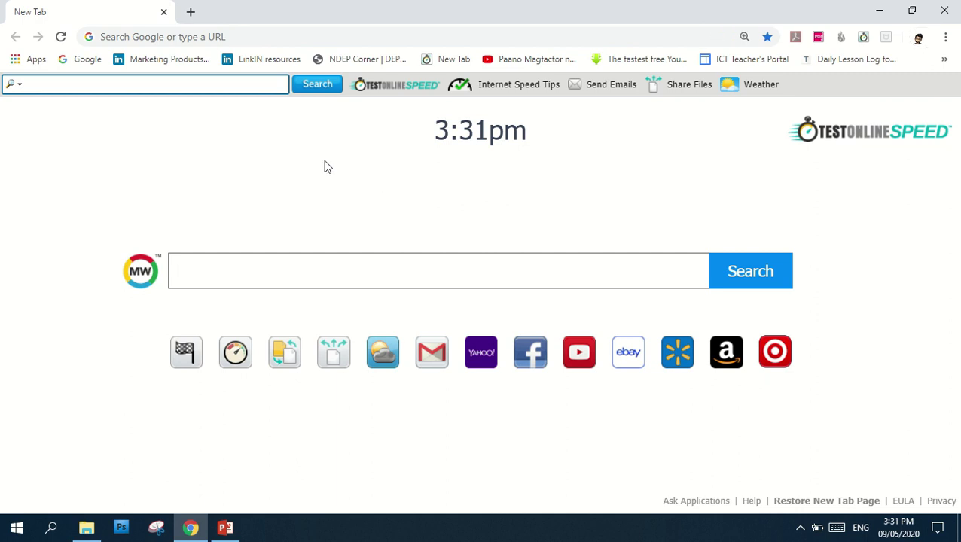
# In Google Drive, go through EPP 5 LESSON PRESENTATION > ICT NEW and open ICT ARALIN 11
pyautogui.click(37, 60)
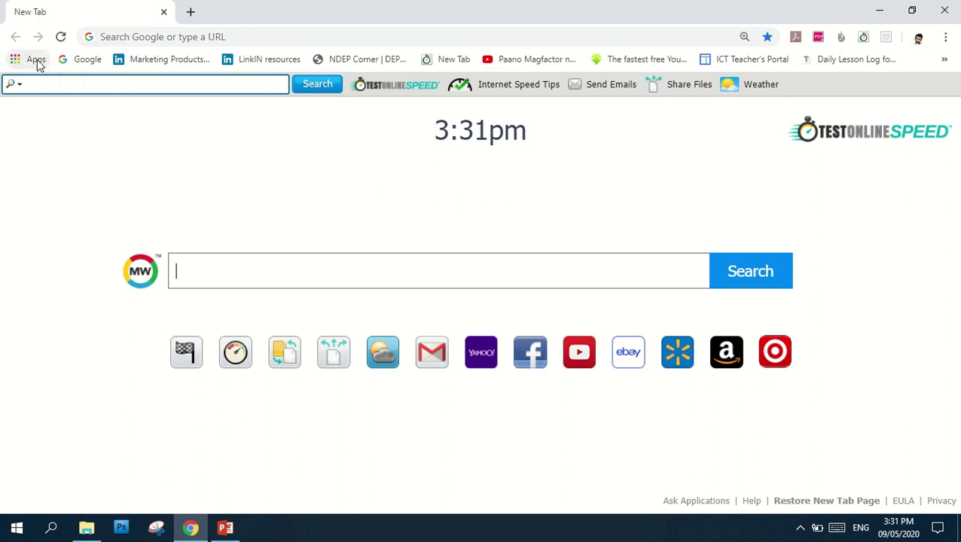
pyautogui.click(550, 172)
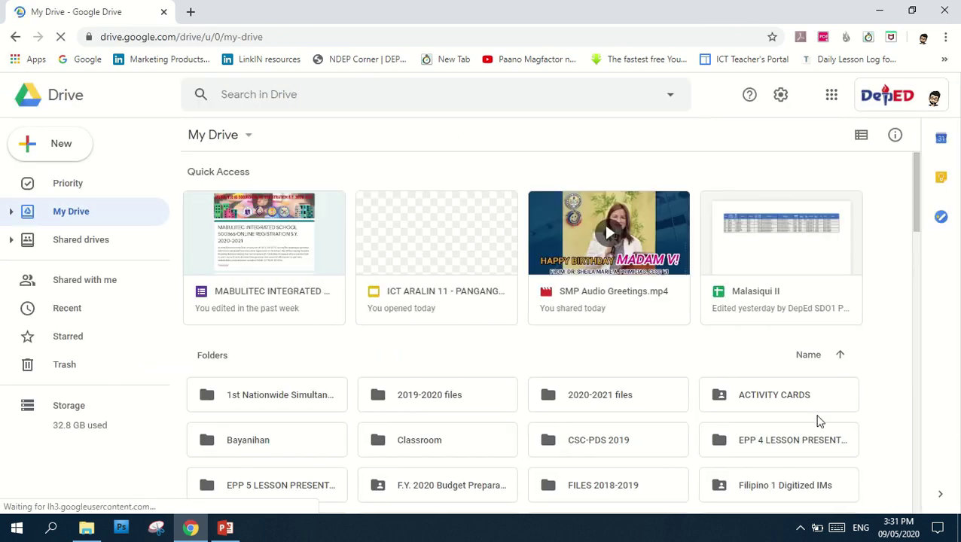
pyautogui.doubleClick(257, 491)
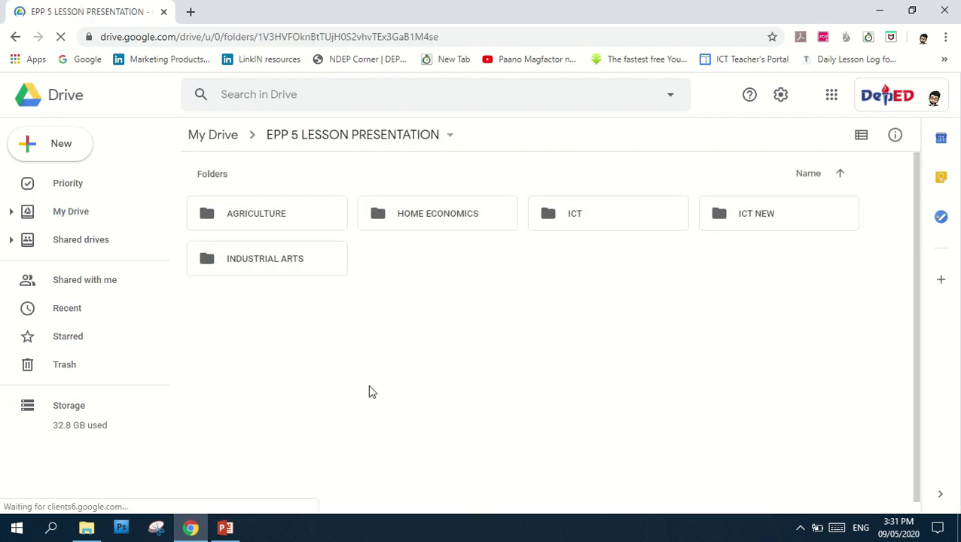
pyautogui.doubleClick(735, 217)
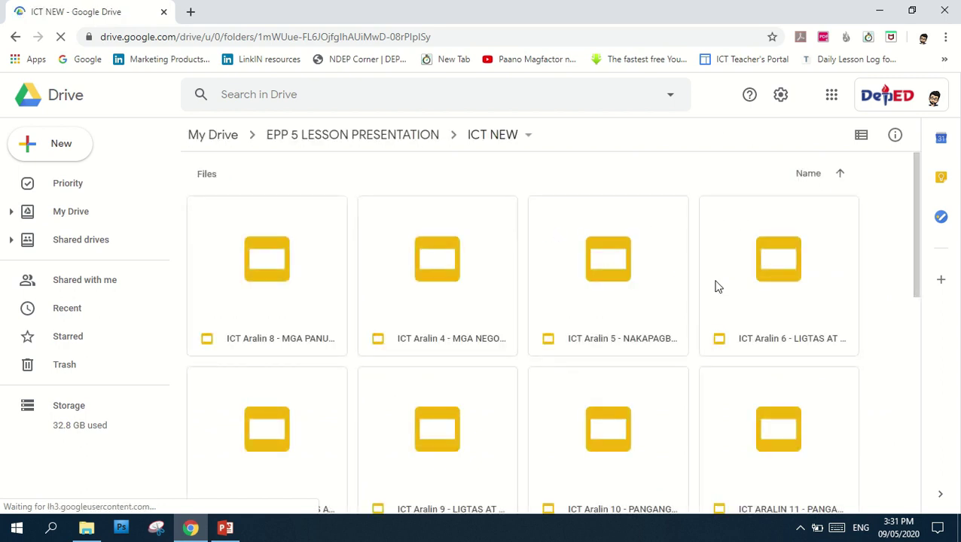
pyautogui.scroll(-1, 725, 283)
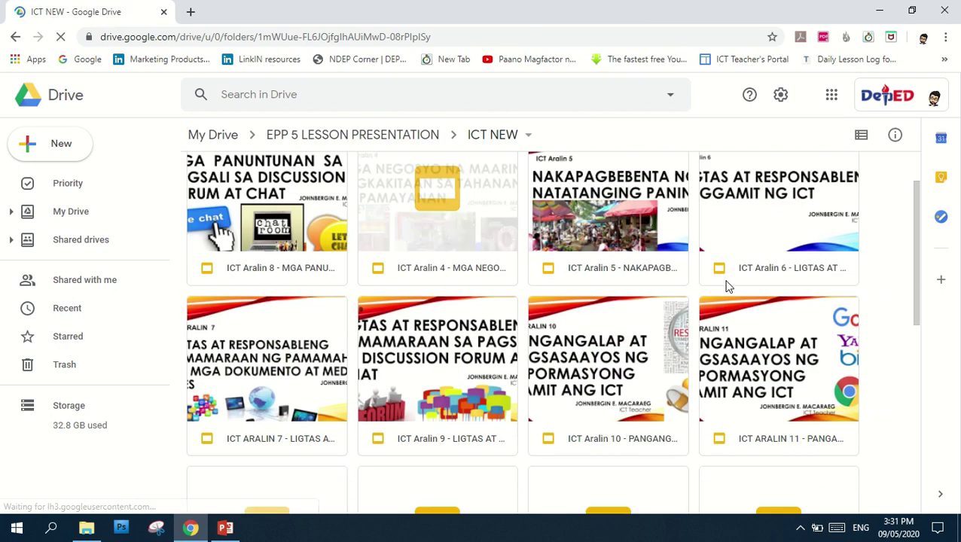
pyautogui.doubleClick(795, 360)
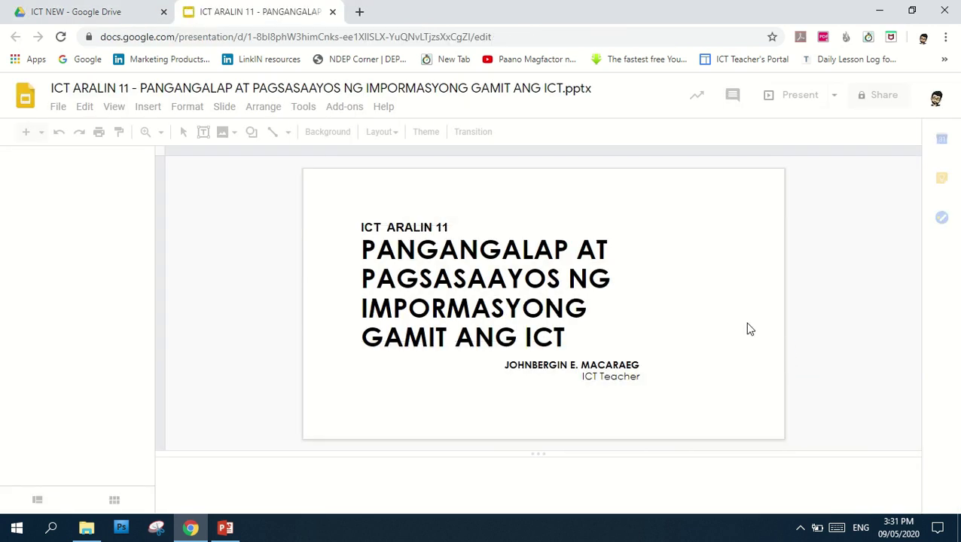
# Select the whole title 'PANGANGALAP AT PAGSASAAYOS NG IMPORMASYONG GAMIT ANG ICT', then return to PowerPoint
pyautogui.click(481, 309)
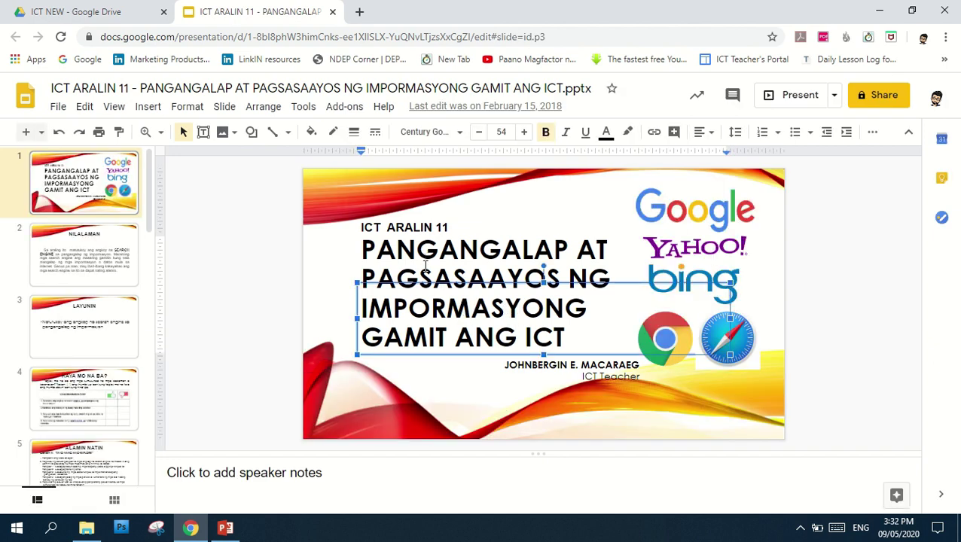
pyautogui.tripleClick(492, 313)
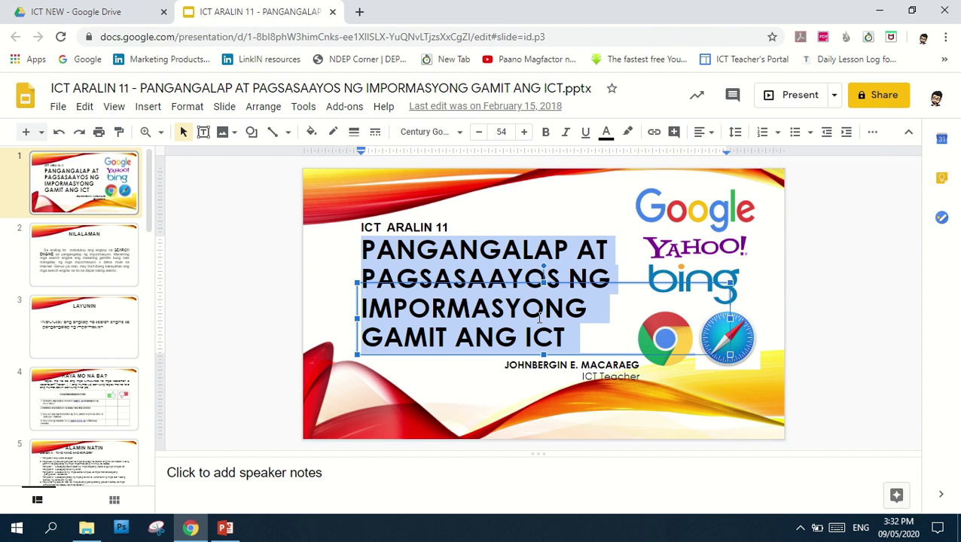
pyautogui.click(840, 218)
pyautogui.click(470, 316)
pyautogui.hotkey('ctrl', 'a')
pyautogui.click(225, 527)
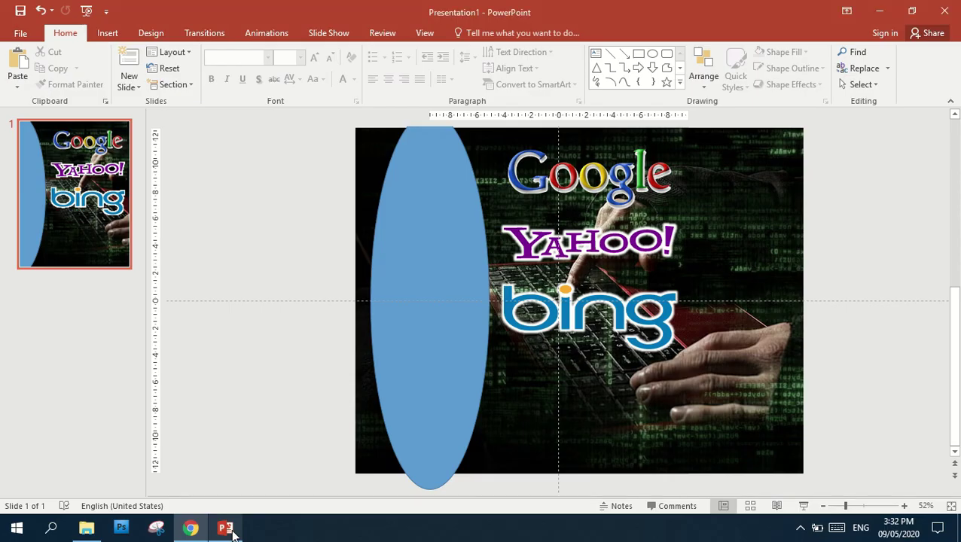
# Draw an empty text box just below the Bing logo with Insert > Text Box
pyautogui.click(107, 31)
pyautogui.click(547, 79)
pyautogui.moveTo(505, 349)
pyautogui.mouseDown()
pyautogui.moveTo(667, 454)
pyautogui.moveTo(688, 457)
pyautogui.mouseUp()
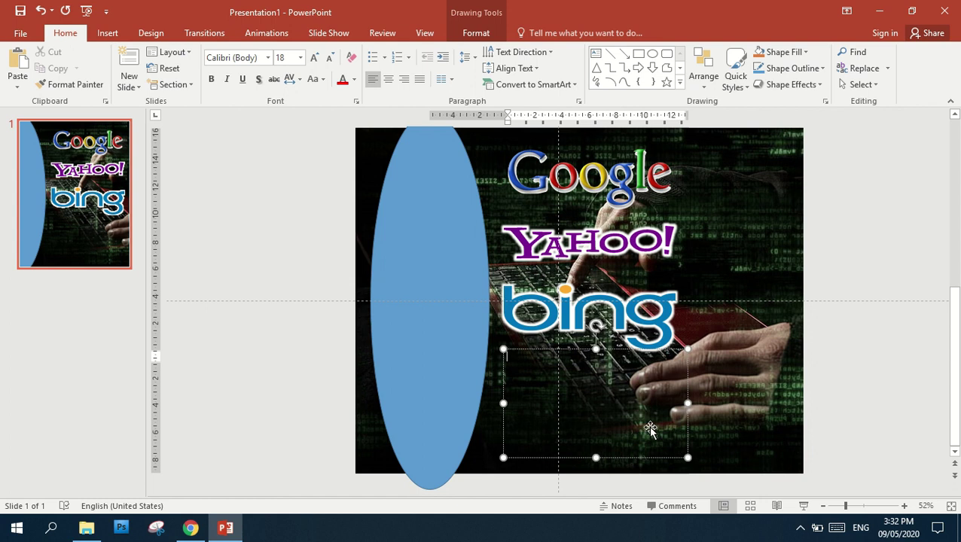
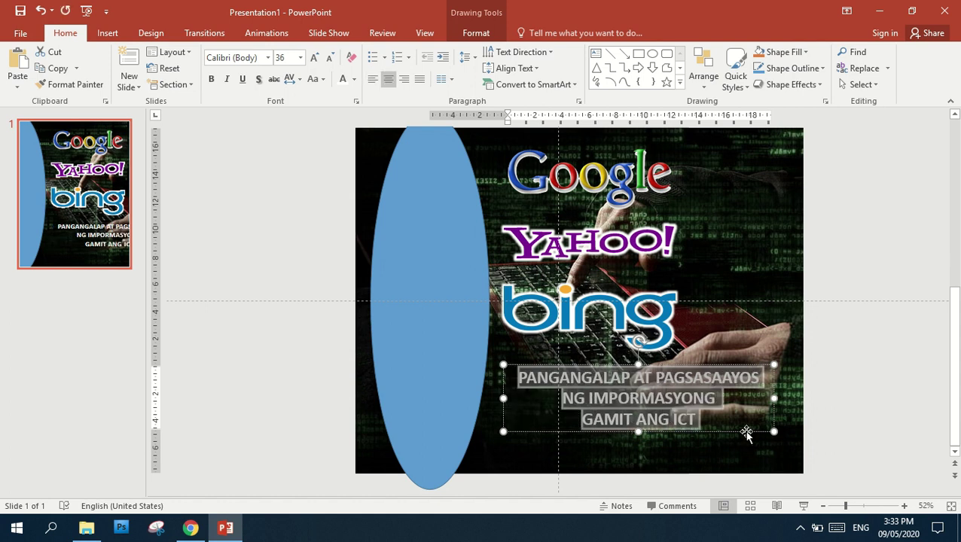
# Left-align the title and set it in Baby Monsta, after trying Another Round
pyautogui.hotkey('ctrl', 'l')
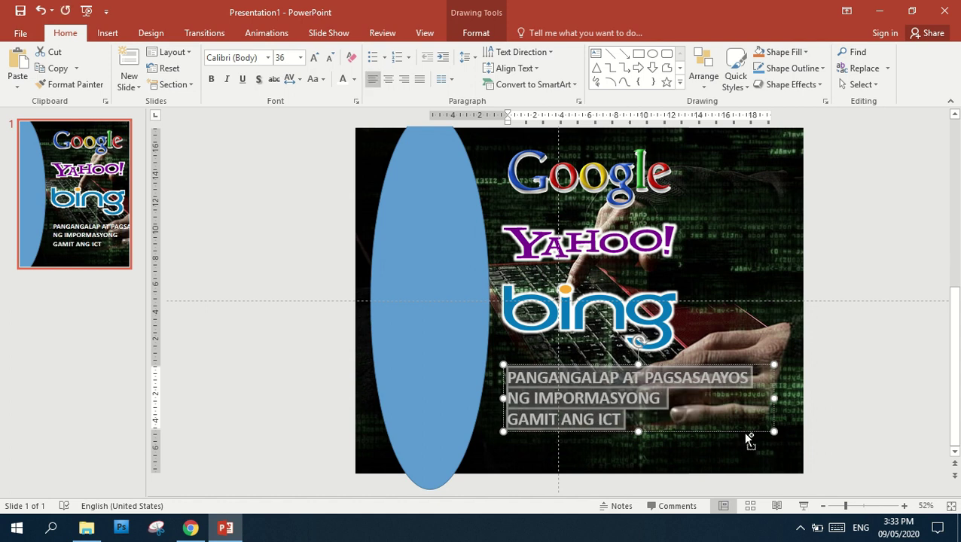
pyautogui.click(268, 58)
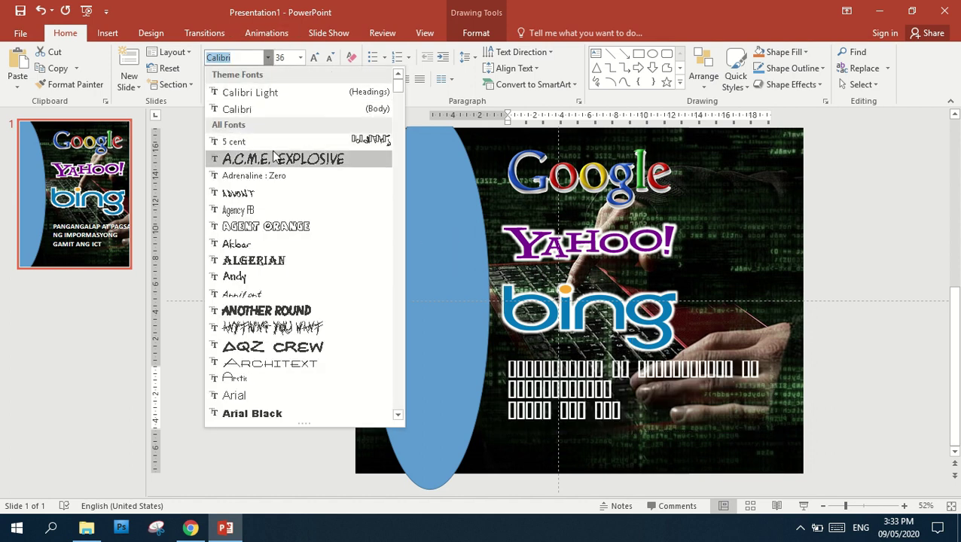
pyautogui.click(315, 311)
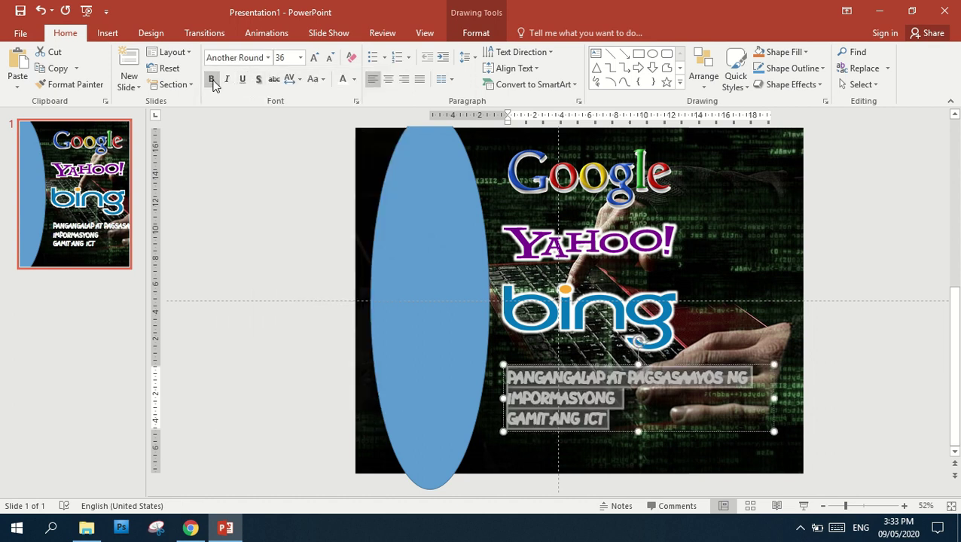
pyautogui.click(269, 59)
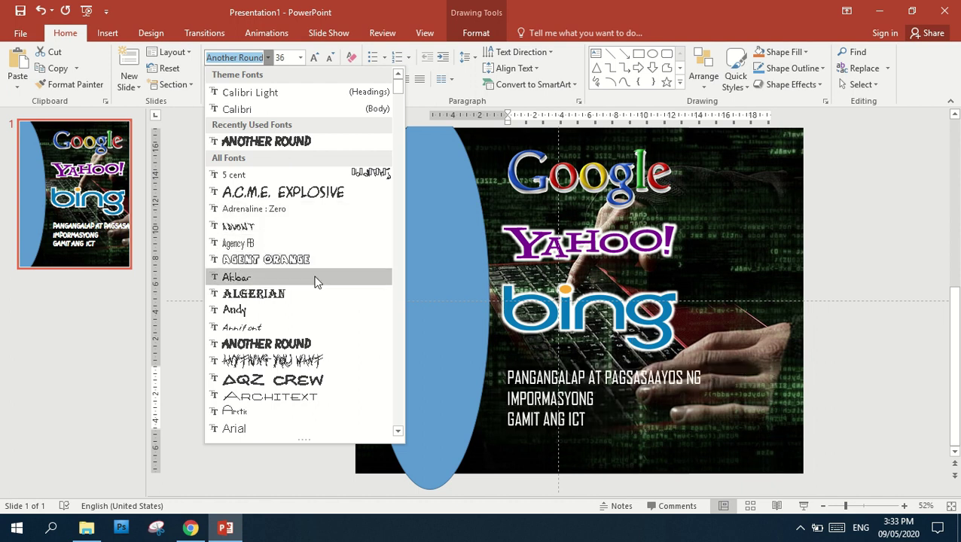
pyautogui.scroll(-5, 316, 290)
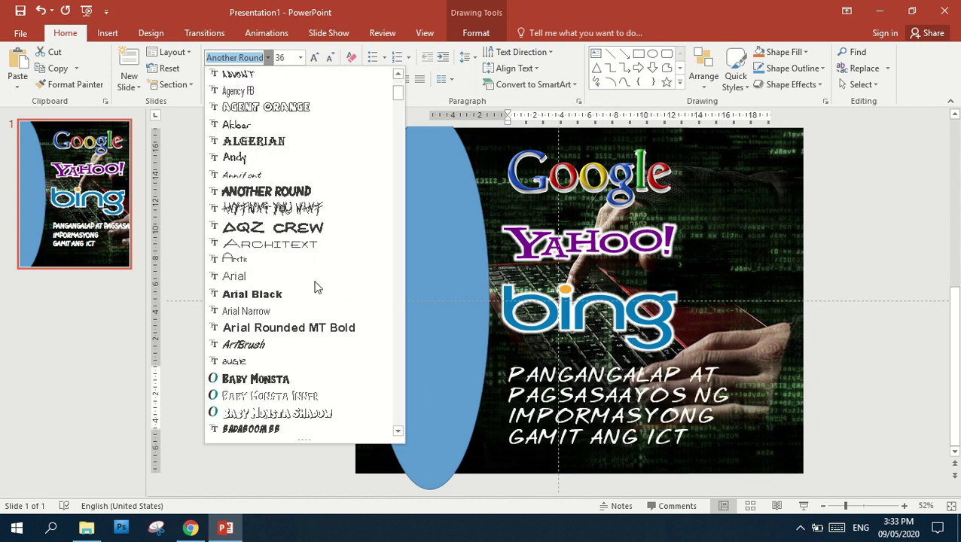
pyautogui.click(299, 385)
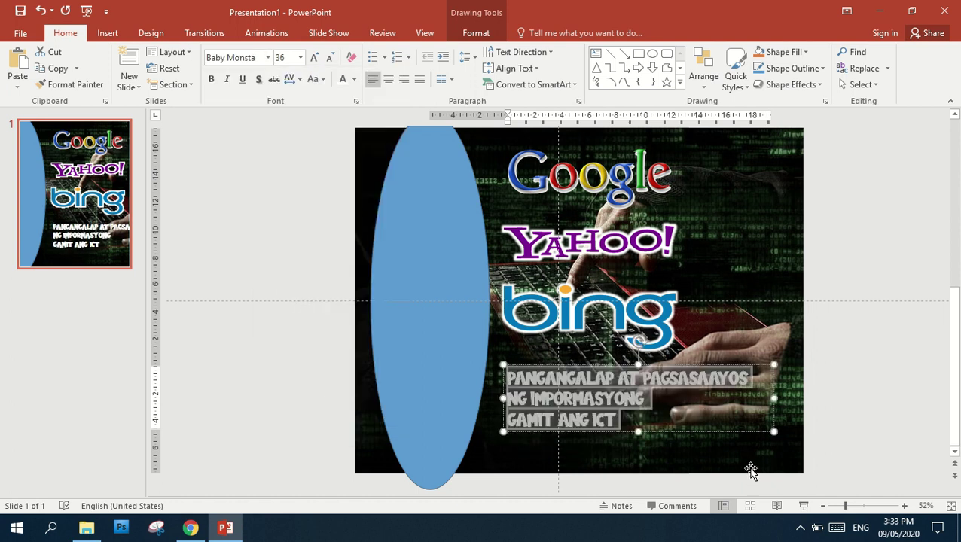
pyautogui.click(637, 422)
pyautogui.hotkey('ctrl', 'a')
# Fill the title text with black
pyautogui.click(476, 33)
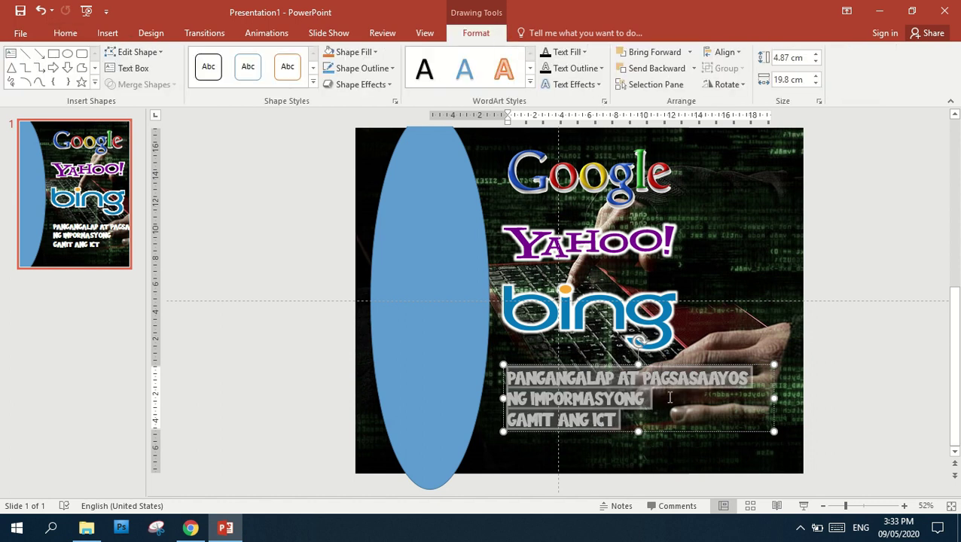
pyautogui.click(656, 401)
pyautogui.hotkey('ctrl', 'a')
pyautogui.click(601, 69)
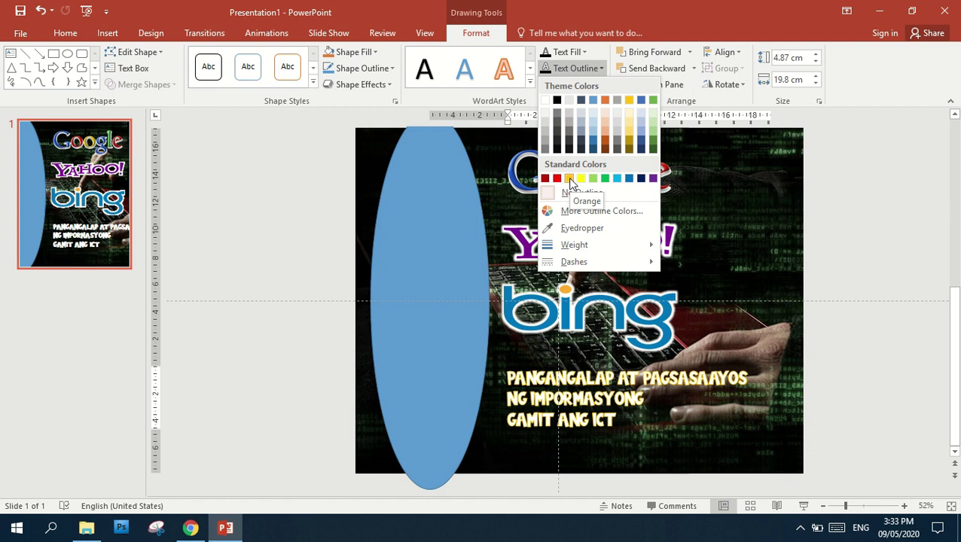
pyautogui.click(673, 30)
pyautogui.click(585, 57)
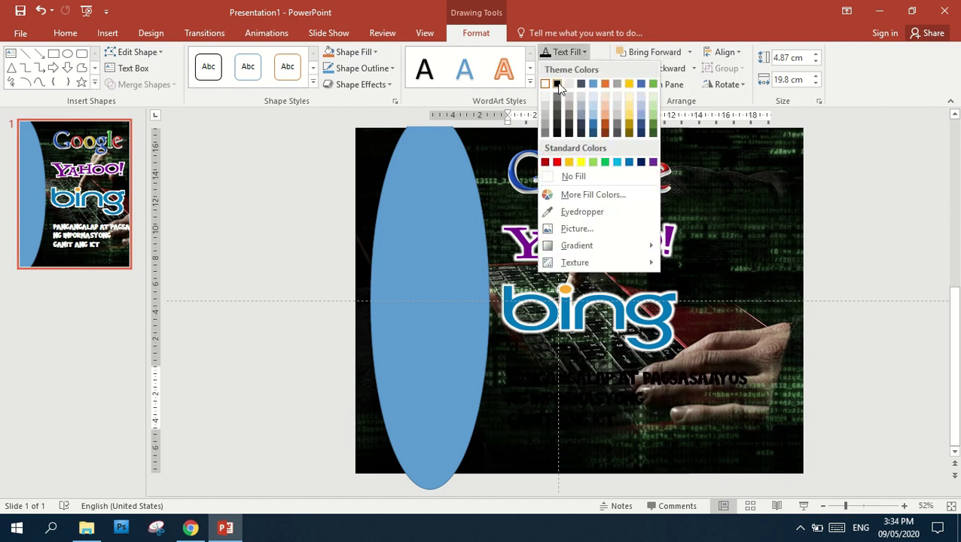
pyautogui.click(560, 88)
# Give the title text a yellow outline at 3 pt weight
pyautogui.click(565, 68)
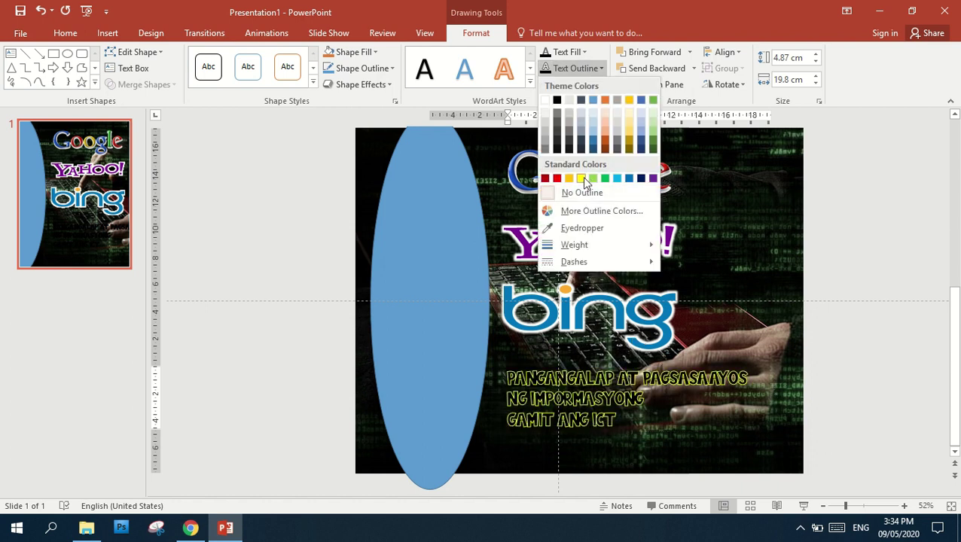
pyautogui.click(582, 178)
pyautogui.click(599, 68)
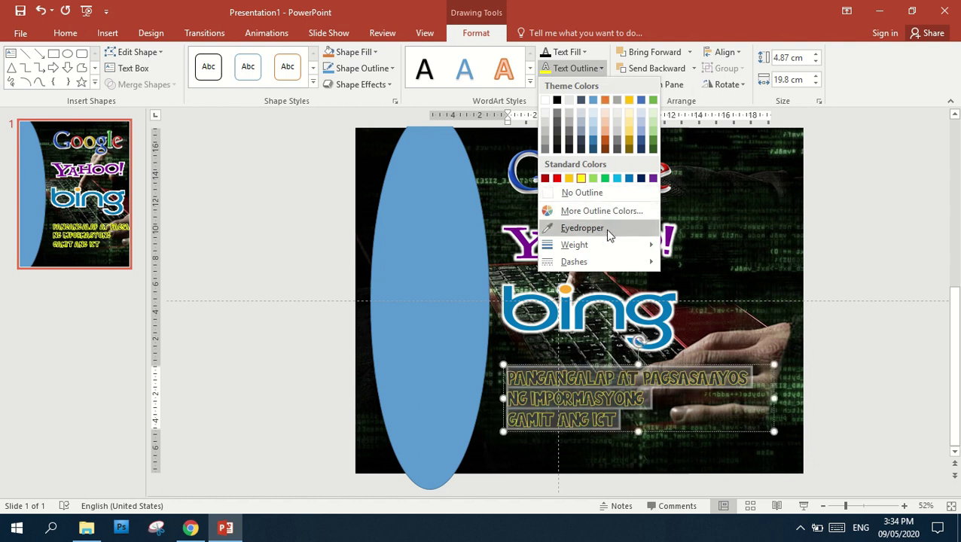
pyautogui.moveTo(607, 245)
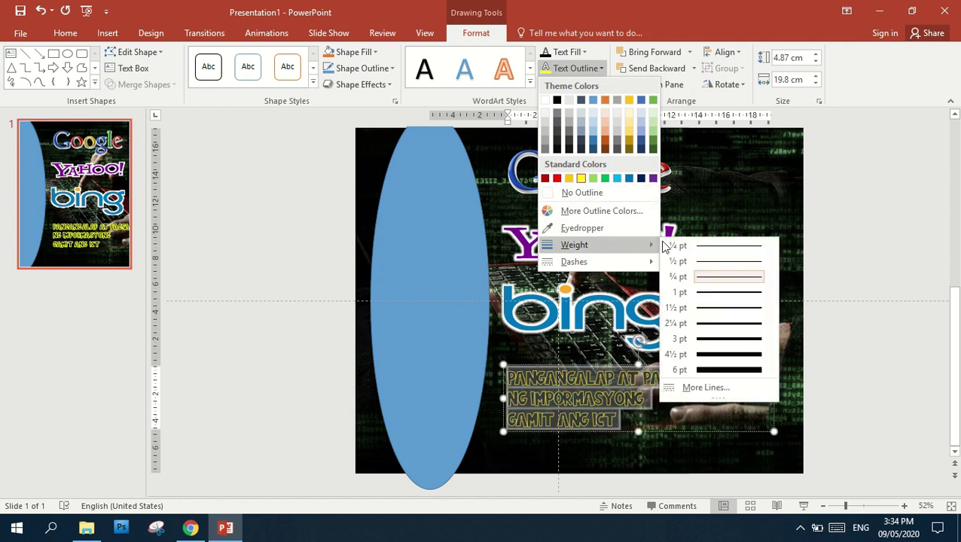
pyautogui.click(729, 342)
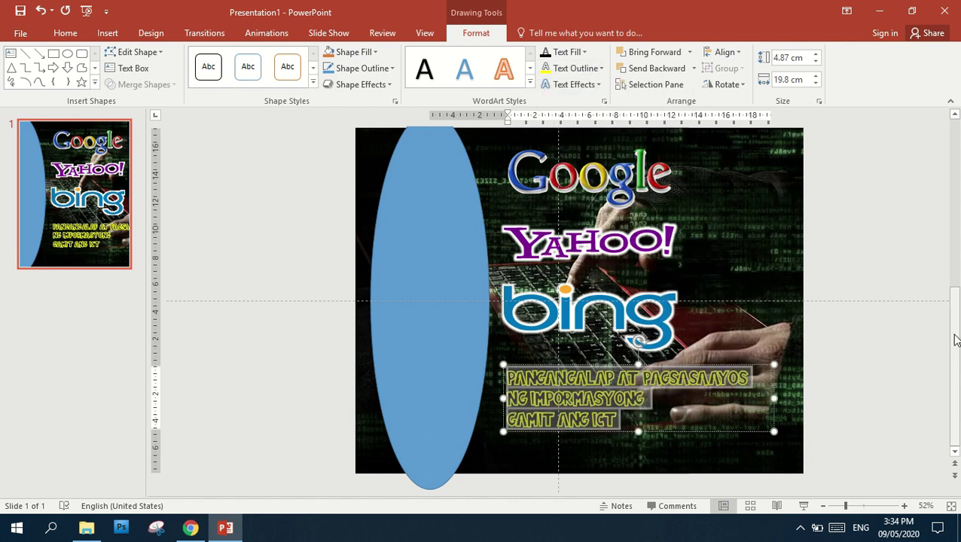
# Narrow the title box, move the blue ellipse to the left edge, and shift the title left
pyautogui.click(678, 401)
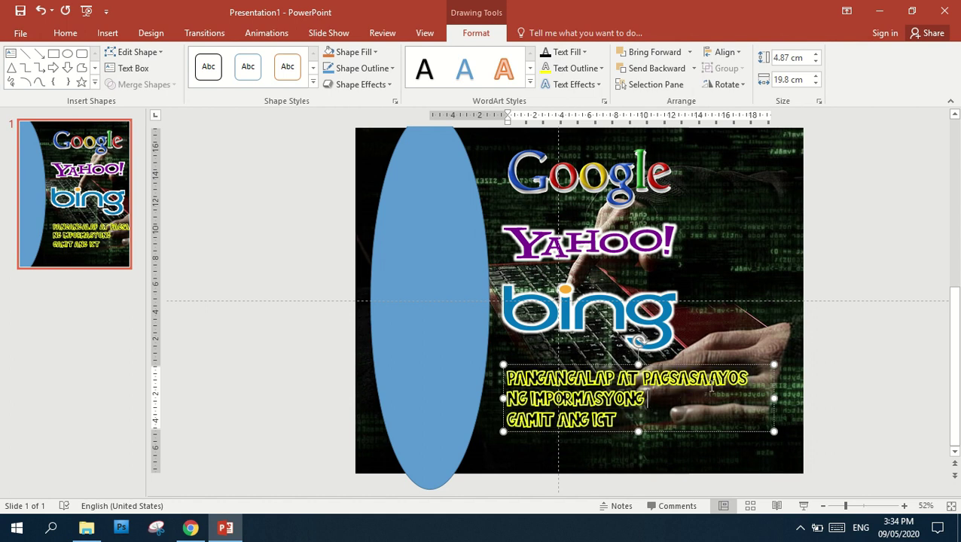
pyautogui.moveTo(773, 398); pyautogui.dragTo(755, 398)
pyautogui.moveTo(723, 366); pyautogui.dragTo(707, 370)
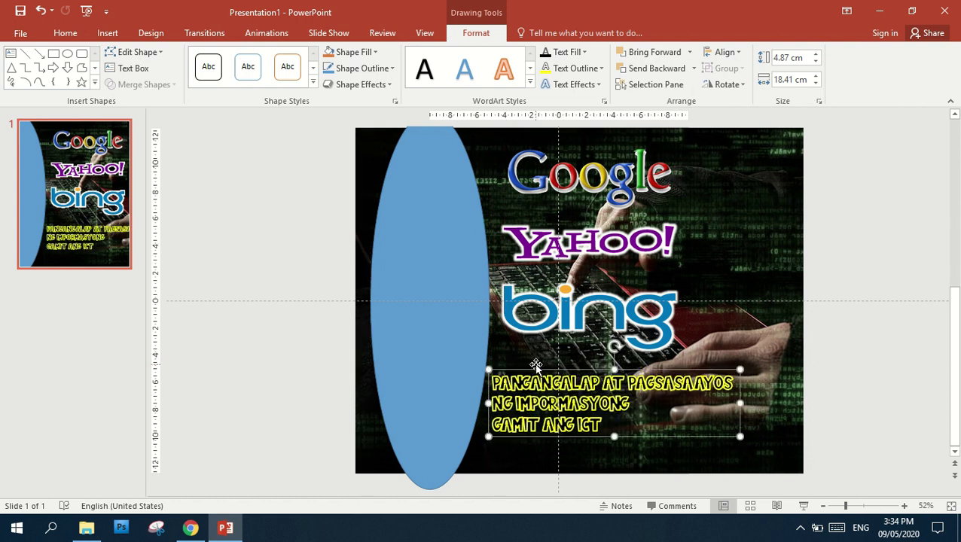
pyautogui.click(461, 330)
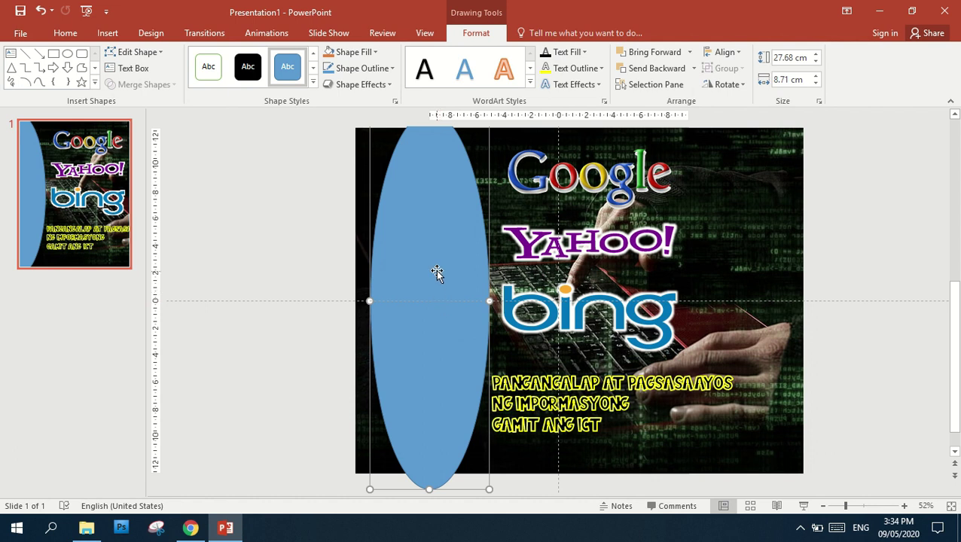
pyautogui.moveTo(434, 270); pyautogui.dragTo(425, 274)
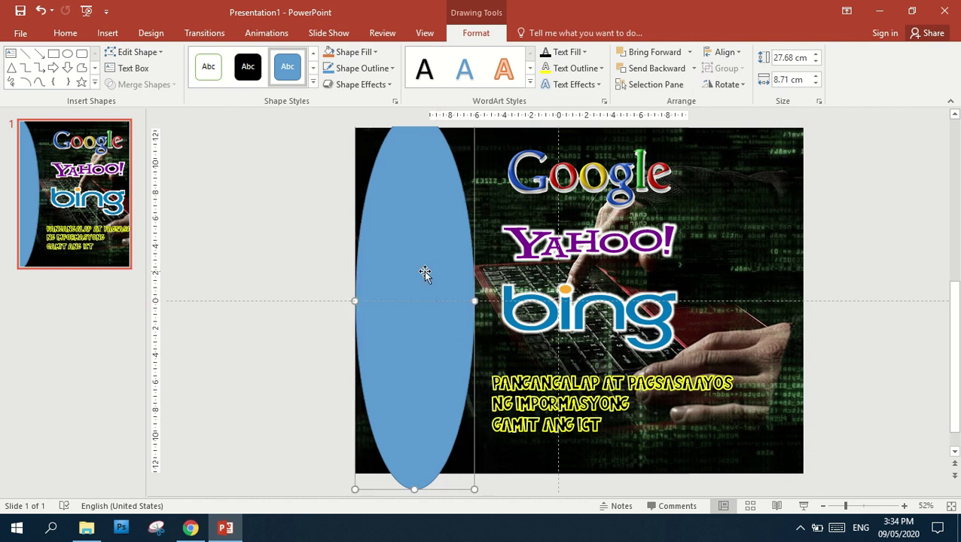
pyautogui.click(581, 366)
pyautogui.moveTo(581, 367); pyautogui.dragTo(566, 361)
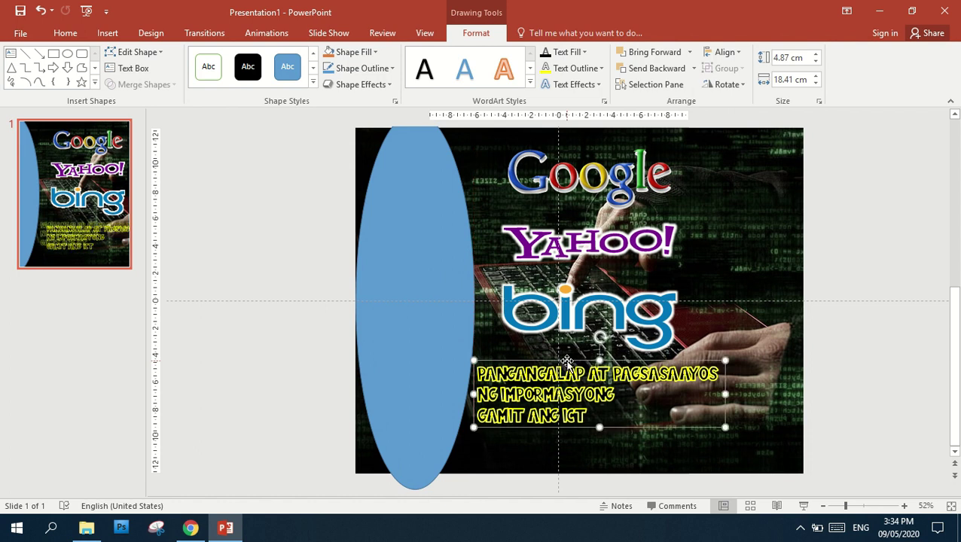
pyautogui.click(594, 395)
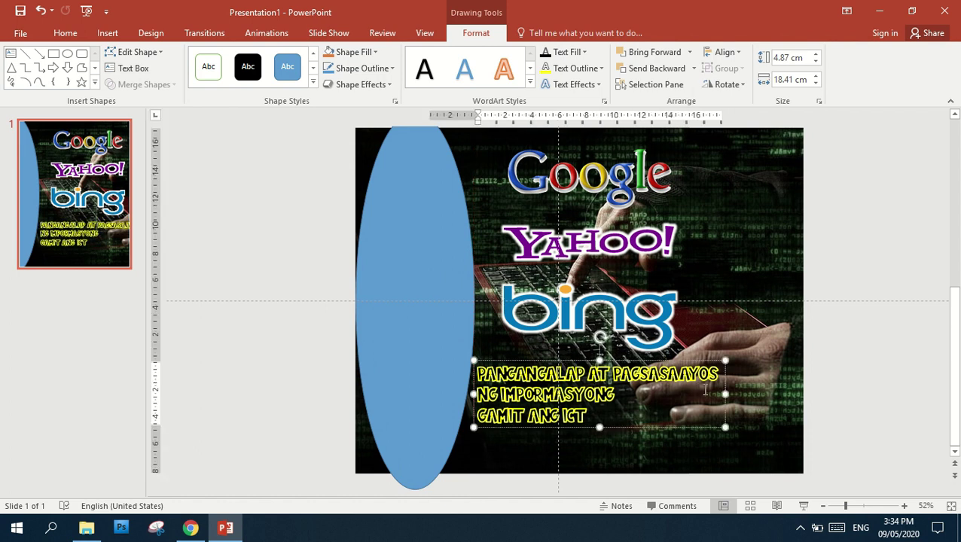
pyautogui.hotkey('ctrl', 'a')
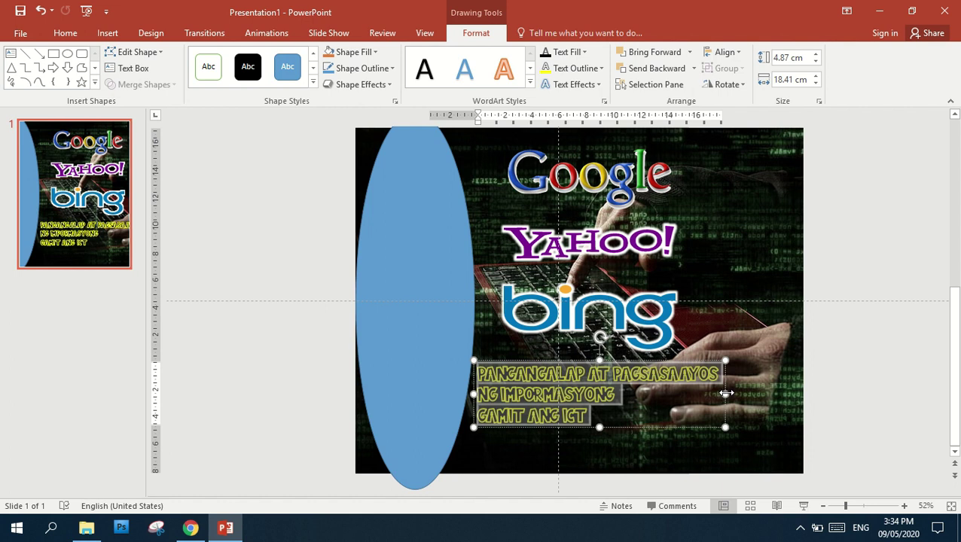
# Push the ellipse farther past the left edge and move the title closer to it
pyautogui.click(432, 256)
pyautogui.moveTo(439, 253); pyautogui.dragTo(431, 258)
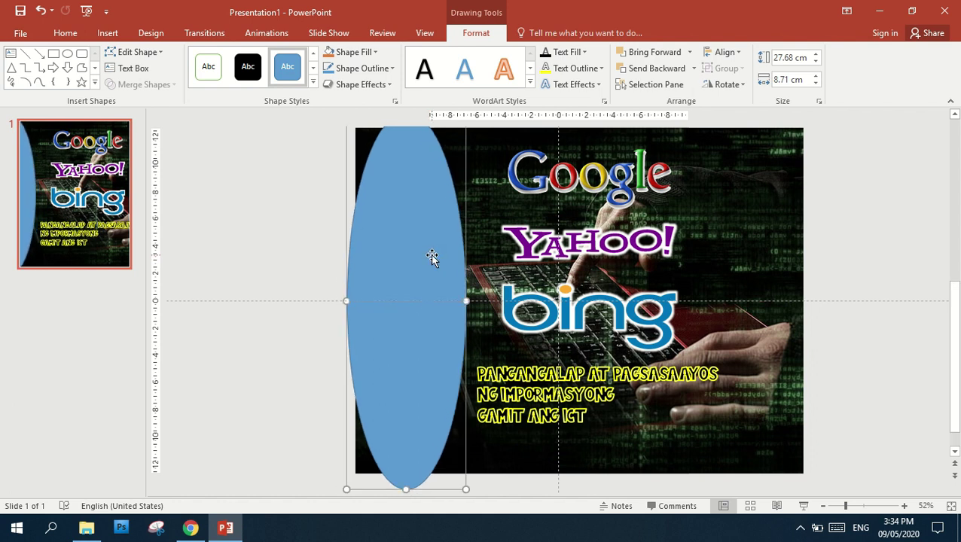
pyautogui.click(563, 371)
pyautogui.moveTo(551, 360); pyautogui.dragTo(541, 360)
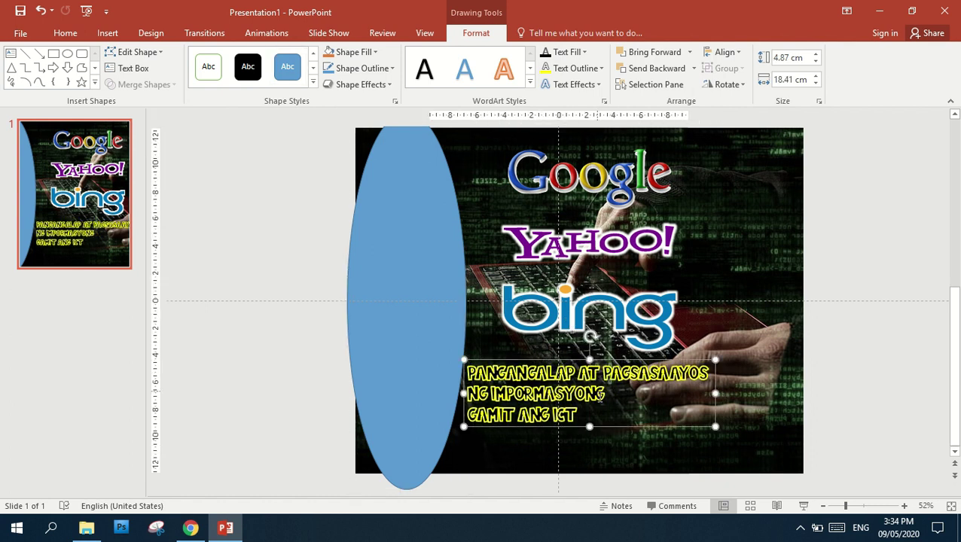
# Shrink the title to 32 pt and break the line before NG
pyautogui.click(590, 407)
pyautogui.hotkey('ctrl', 'a')
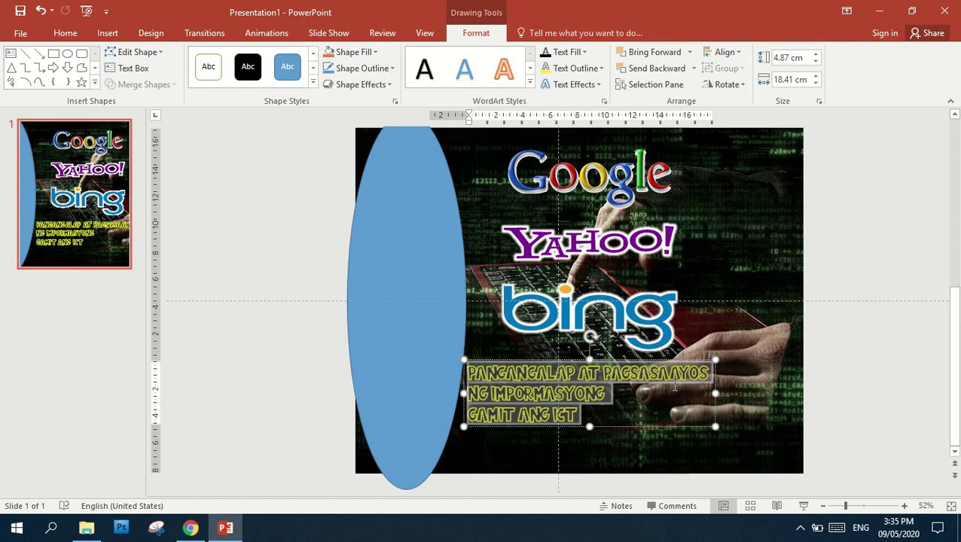
pyautogui.press('ctrl+shift+less')
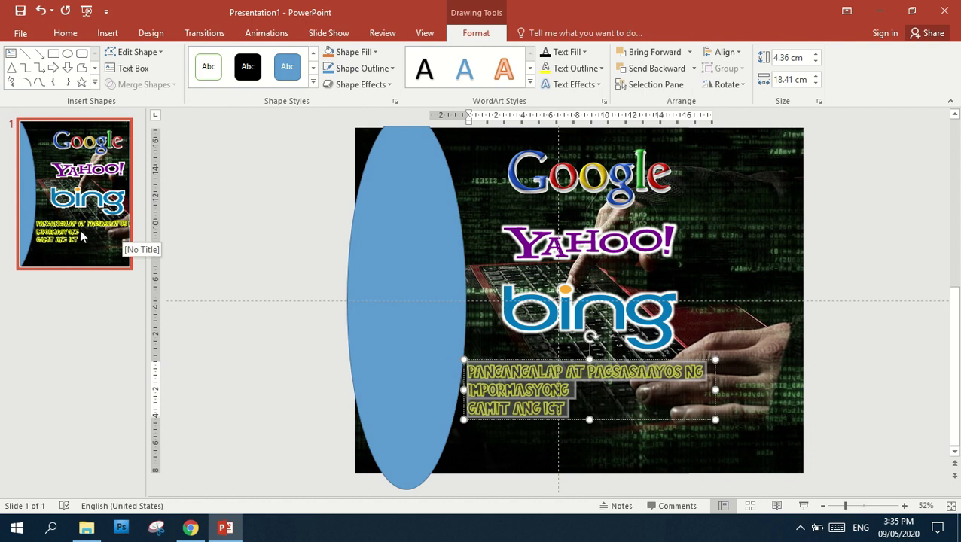
pyautogui.click(681, 367)
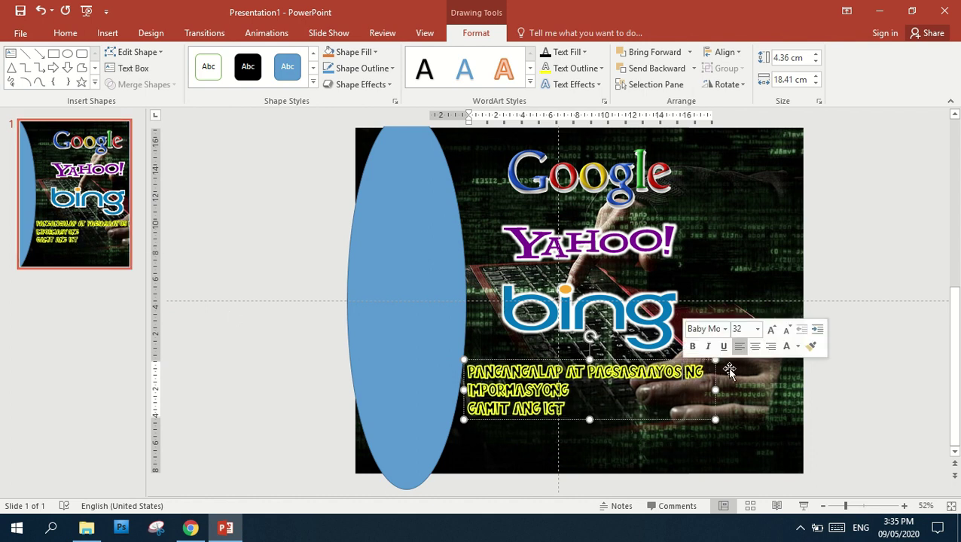
pyautogui.press('Return')
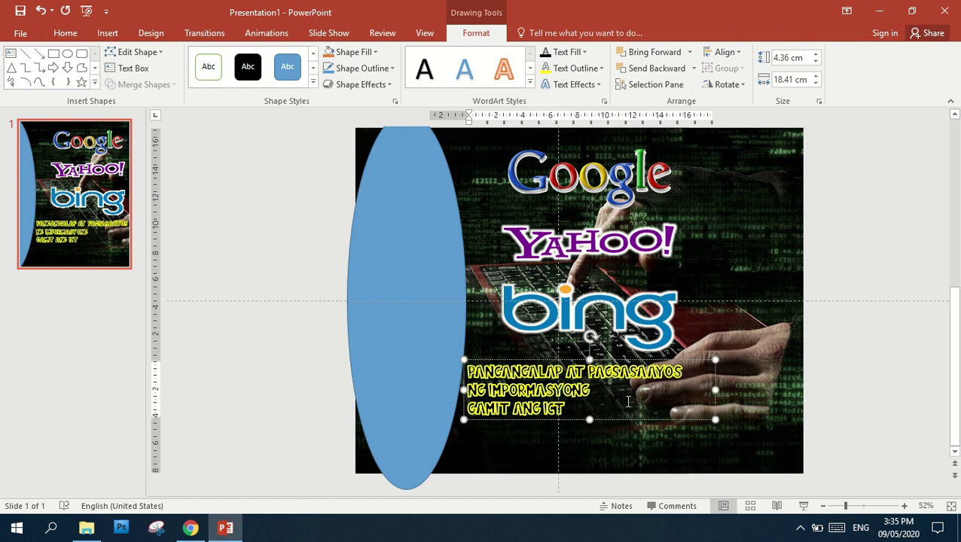
pyautogui.click(892, 372)
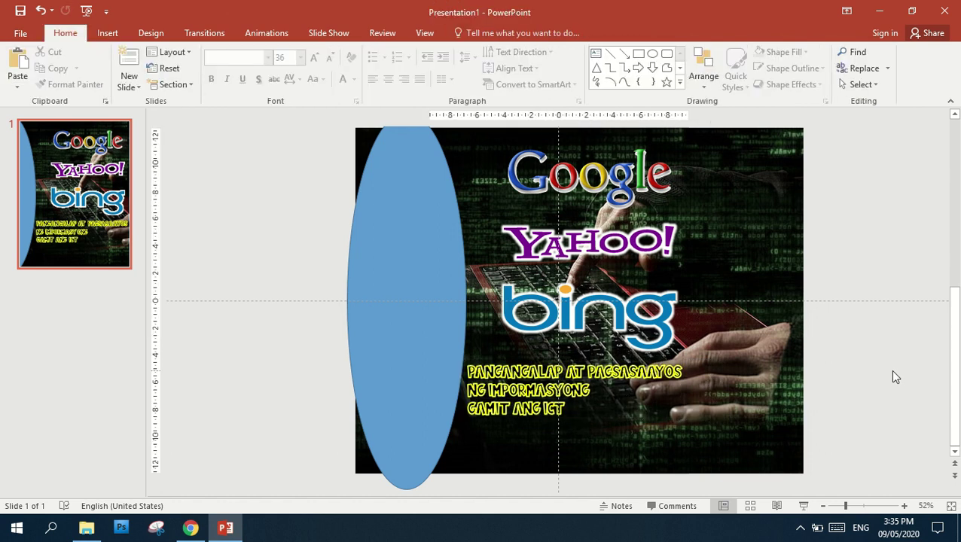
# Duplicate the yellow three-line caption and place the copy just below the original
pyautogui.click(540, 377)
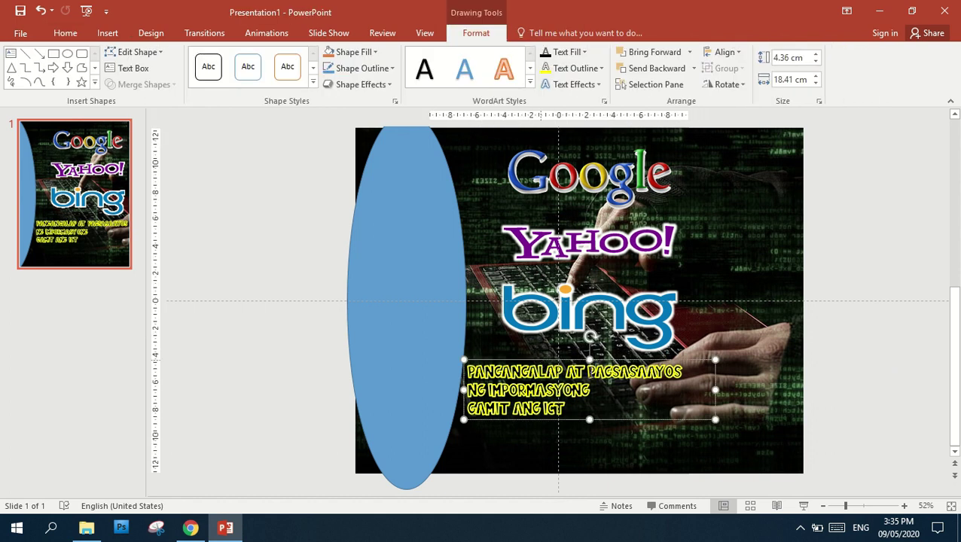
pyautogui.hotkey('ctrl', 'v')
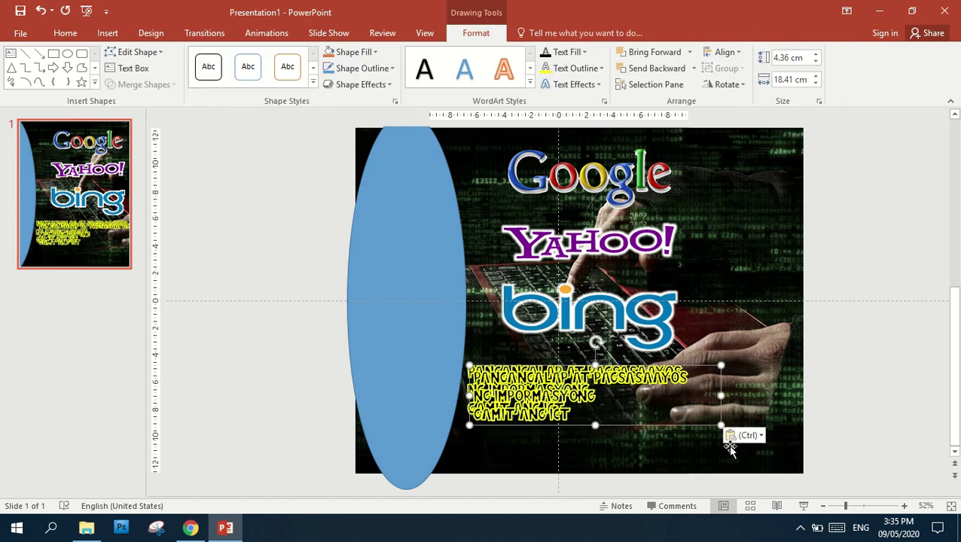
pyautogui.moveTo(637, 427); pyautogui.dragTo(645, 449)
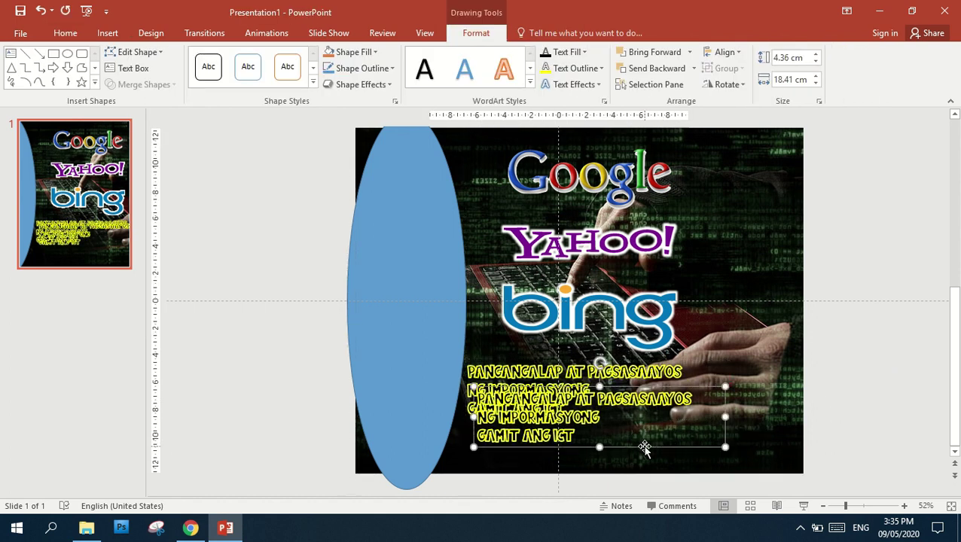
pyautogui.press('Delete')
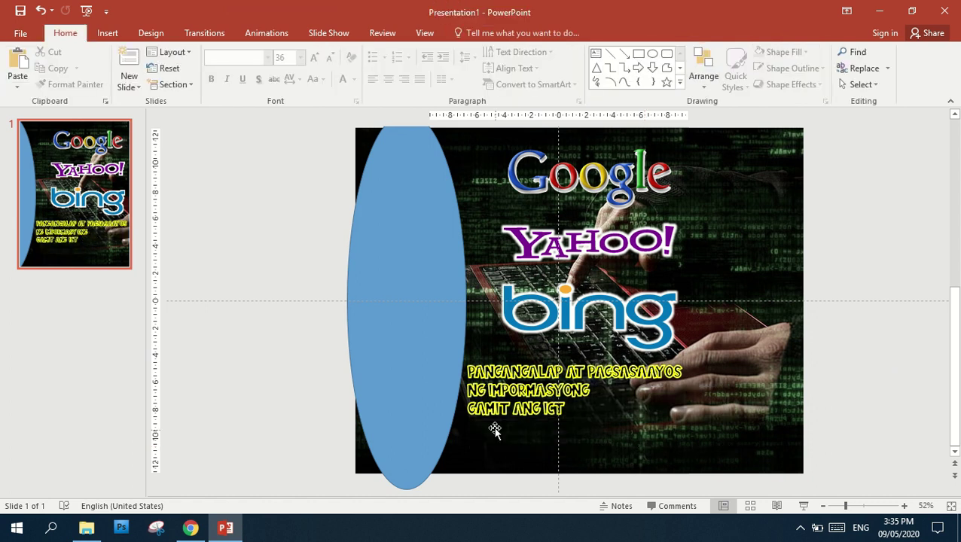
pyautogui.click(495, 408)
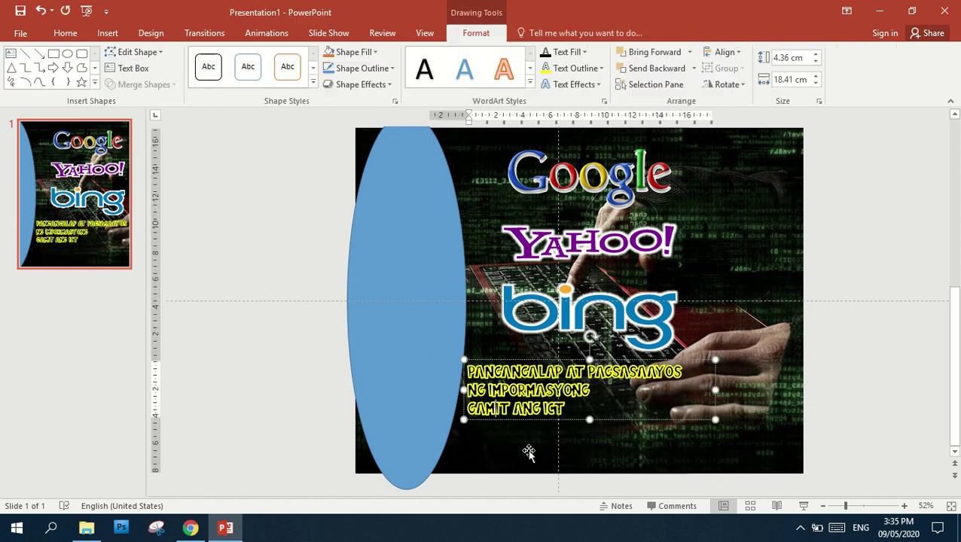
pyautogui.click(535, 360)
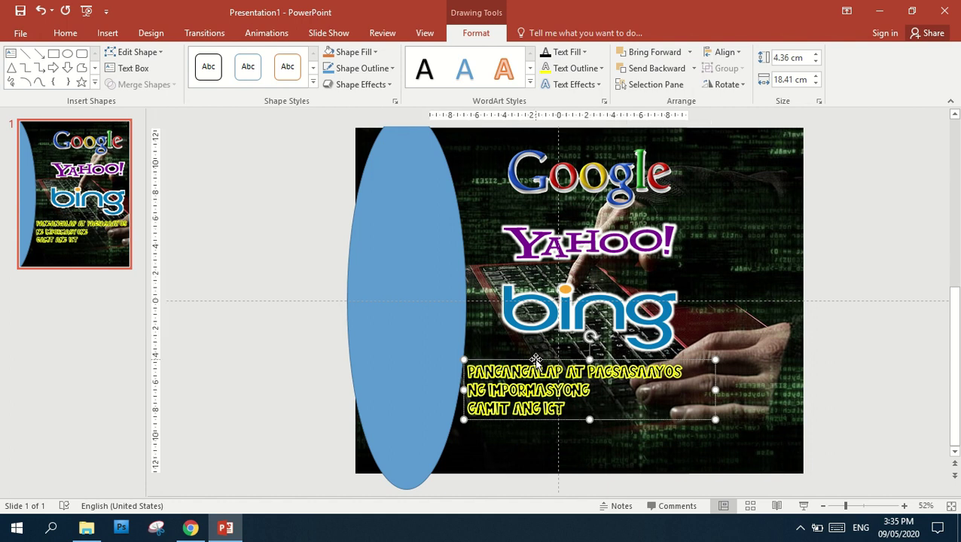
pyautogui.hotkey('ctrl', 'v')
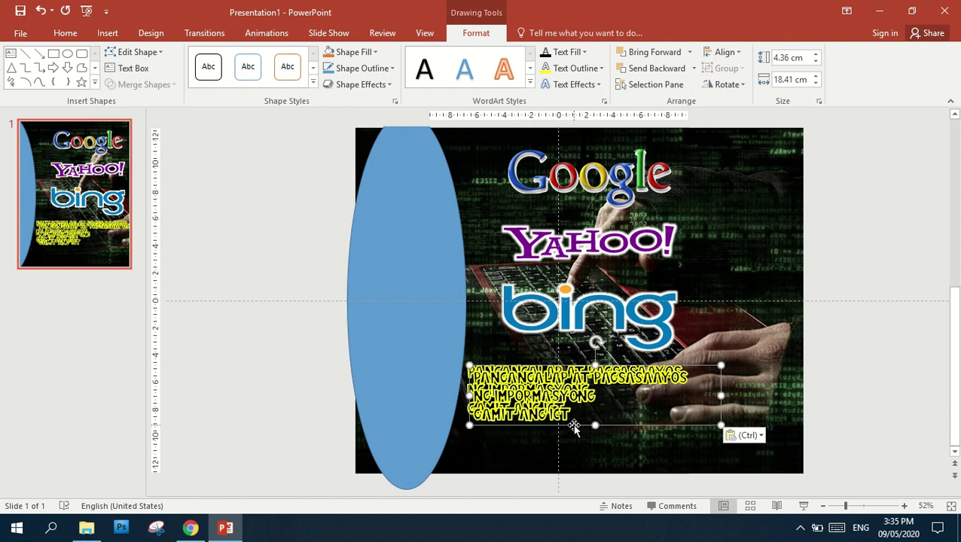
pyautogui.moveTo(574, 425); pyautogui.dragTo(564, 486)
pyautogui.click(552, 457)
# Replace the copied caption's text with the author's full name
pyautogui.hotkey('ctrl', 'a')
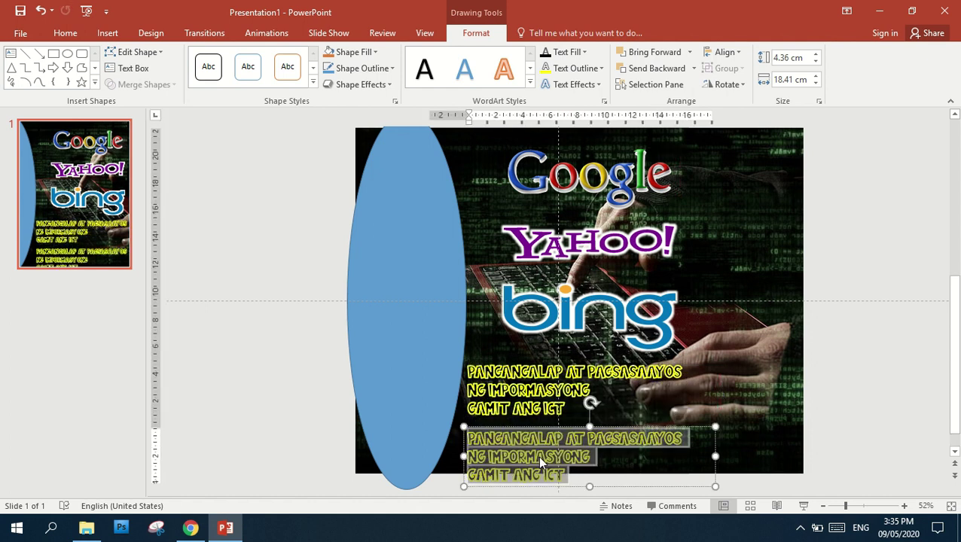
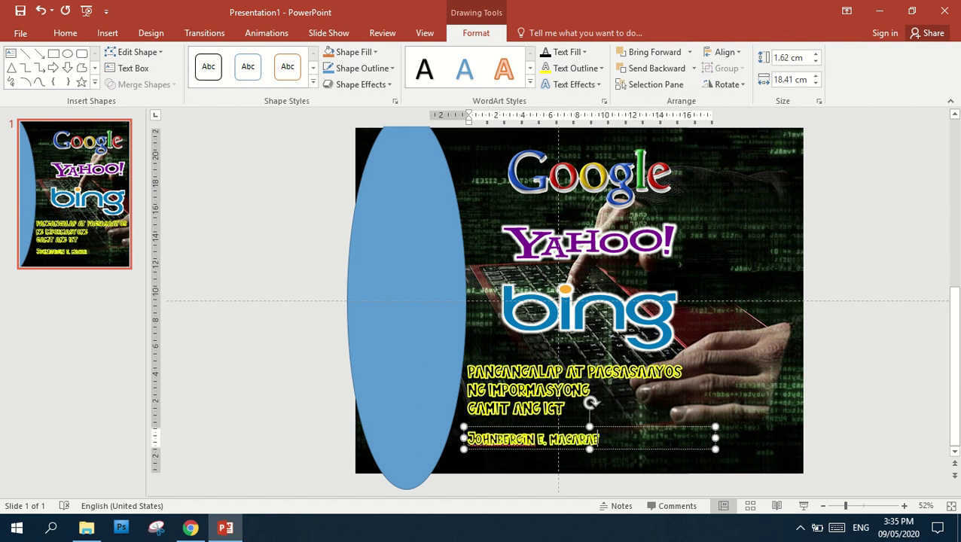
# Add GURO on a new line below the name and adjust its font size
pyautogui.press('Return')
pyautogui.write('Guro')
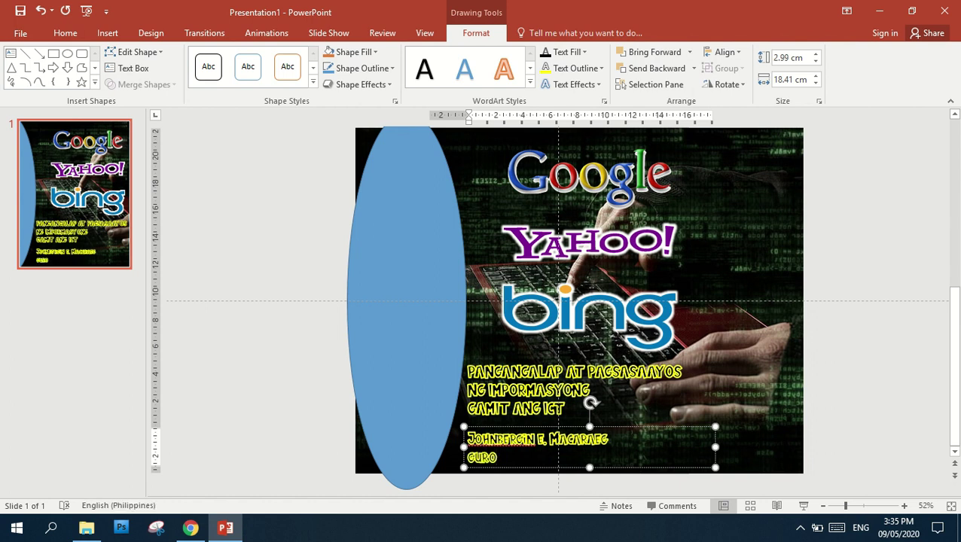
pyautogui.hotkey('ctrl', 'a')
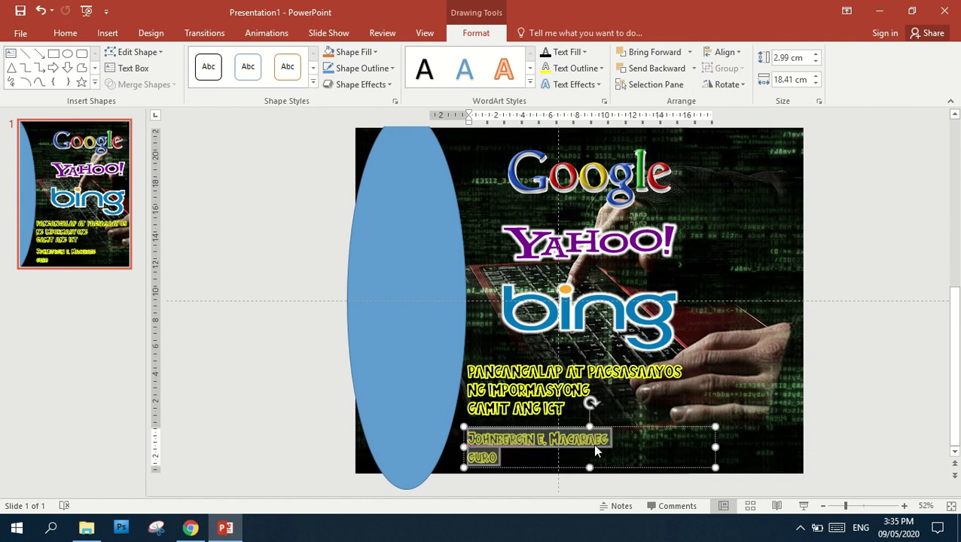
pyautogui.click(594, 452)
pyautogui.moveTo(503, 457); pyautogui.dragTo(431, 456)
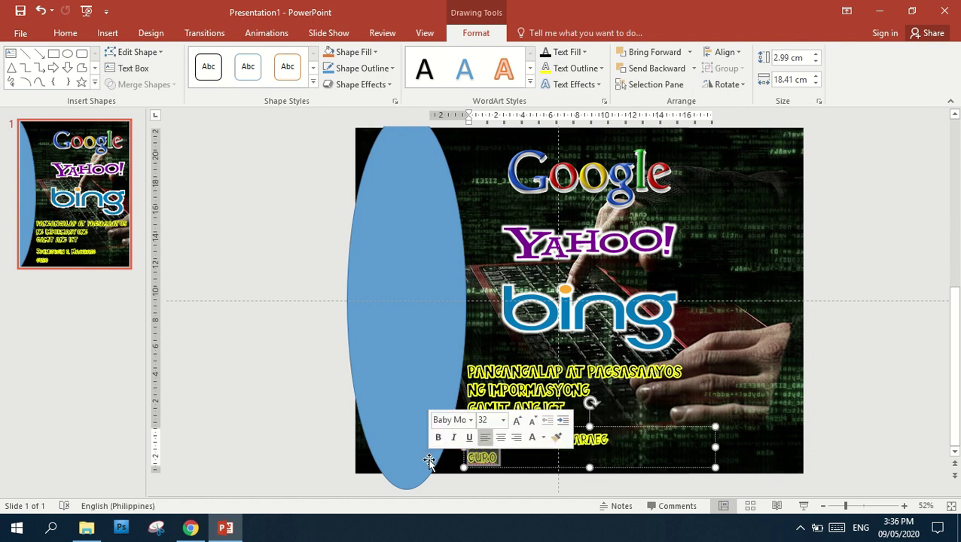
pyautogui.hotkey('ctrl', '[')
pyautogui.hotkey('ctrl', '[')
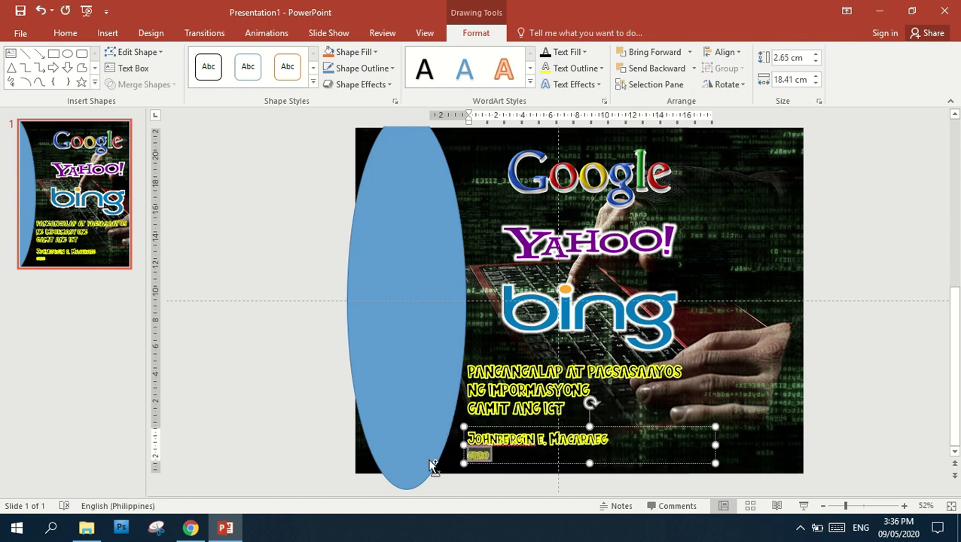
pyautogui.hotkey('ctrl', ']')
pyautogui.hotkey('ctrl', 'a')
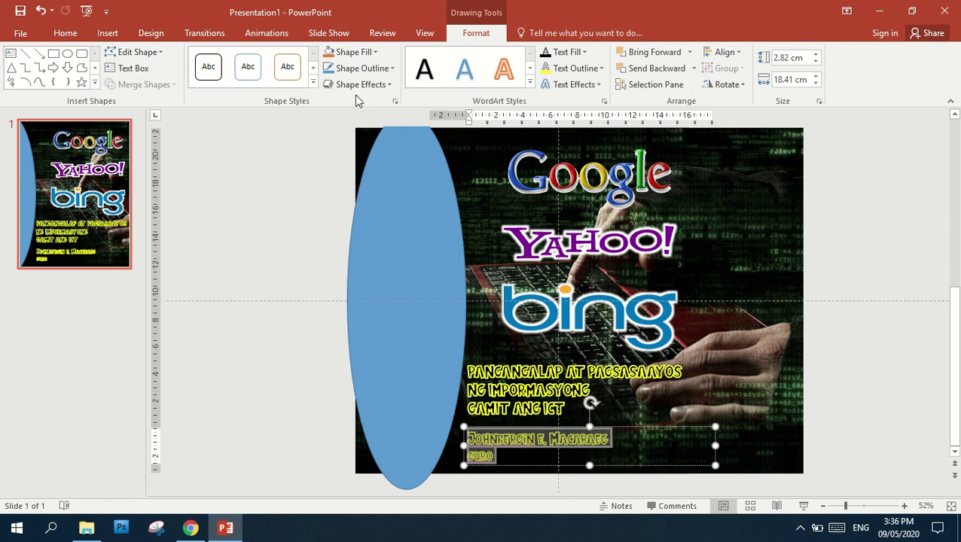
# Set the author name and GURO in Bahnschrift SemiBold Condensed
pyautogui.click(65, 32)
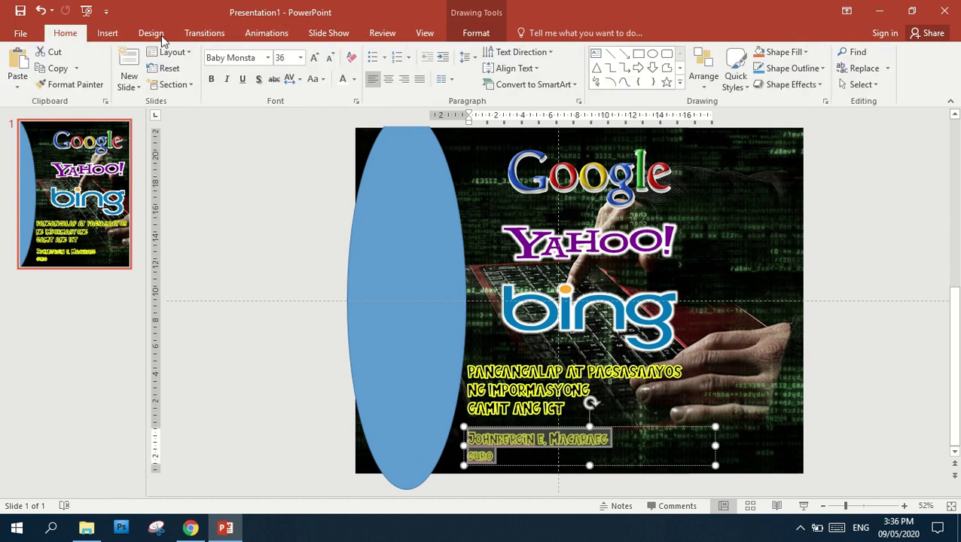
pyautogui.click(267, 58)
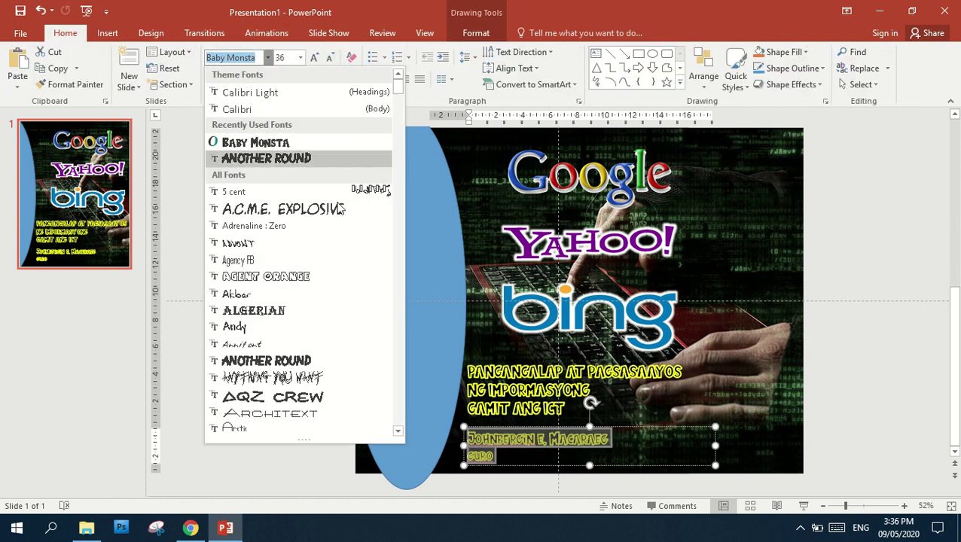
pyautogui.scroll(-5, 332, 218)
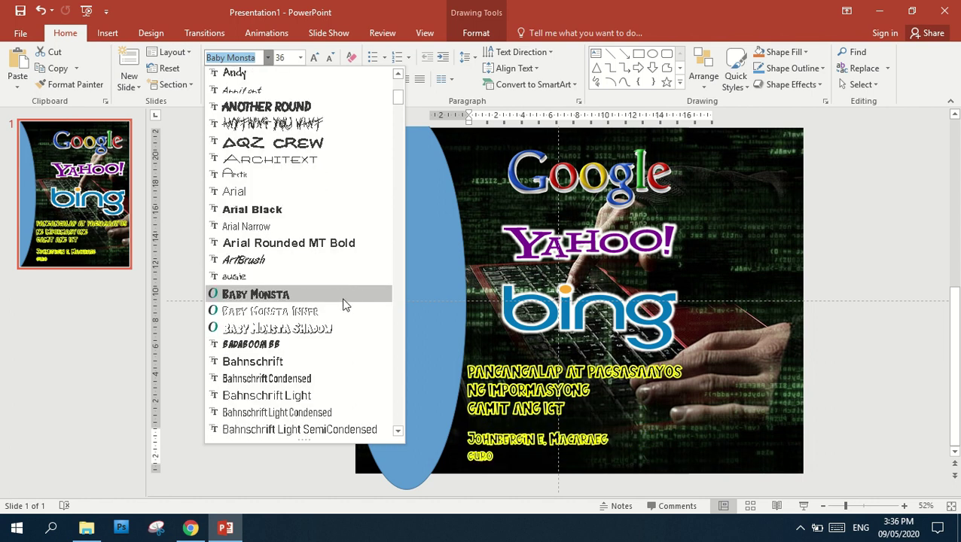
pyautogui.scroll(-3, 328, 312)
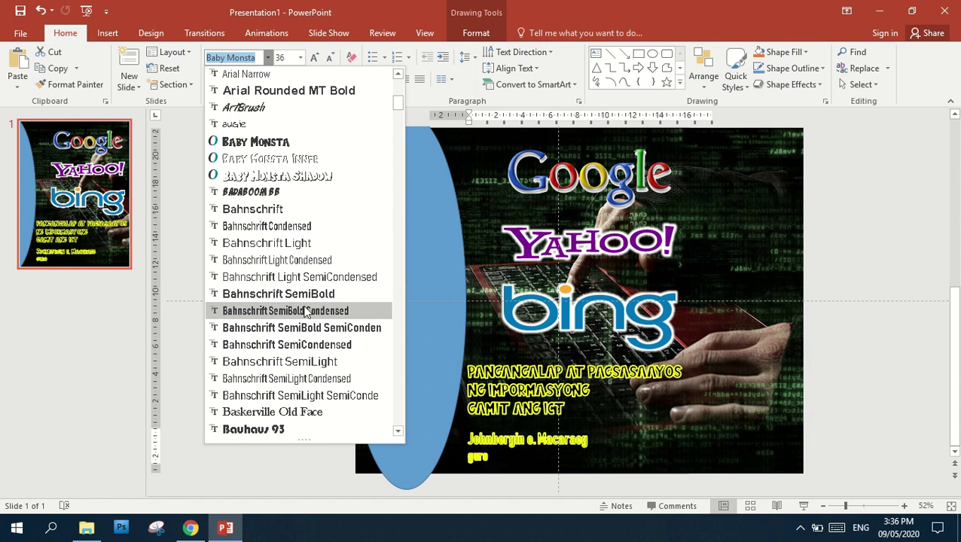
pyautogui.click(304, 311)
pyautogui.click(502, 369)
pyautogui.hotkey('ctrl', 'a')
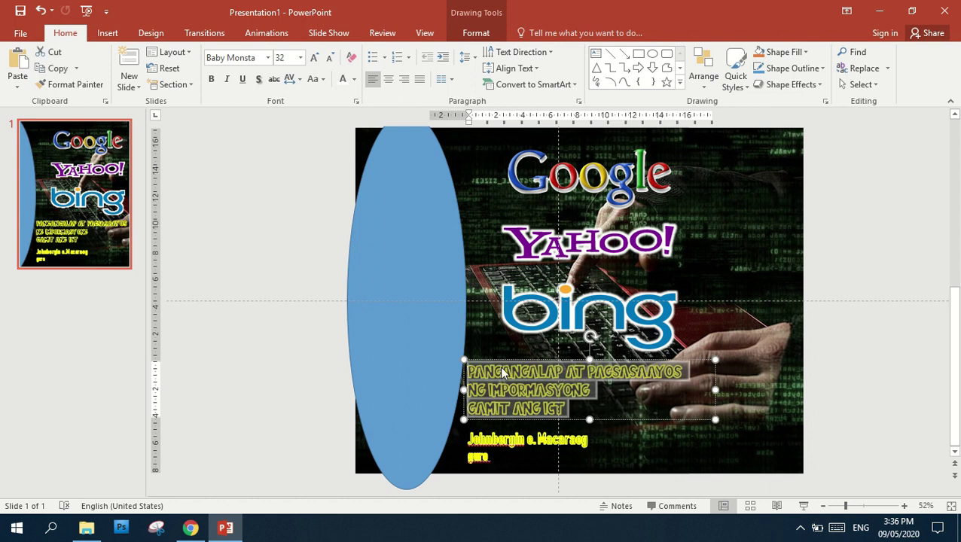
# Set the three-line title caption in BadaBoom BB at 40 pt
pyautogui.click(267, 58)
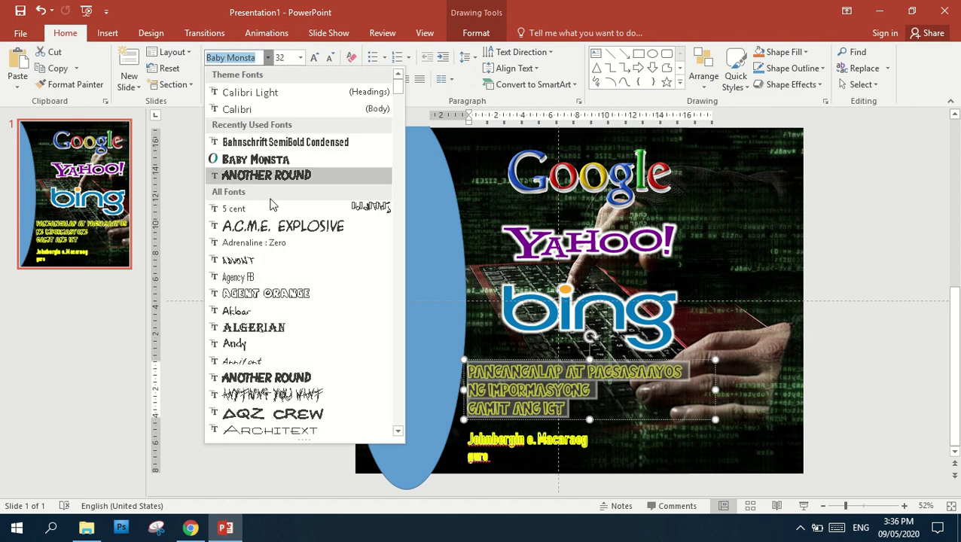
pyautogui.scroll(-4, 298, 305)
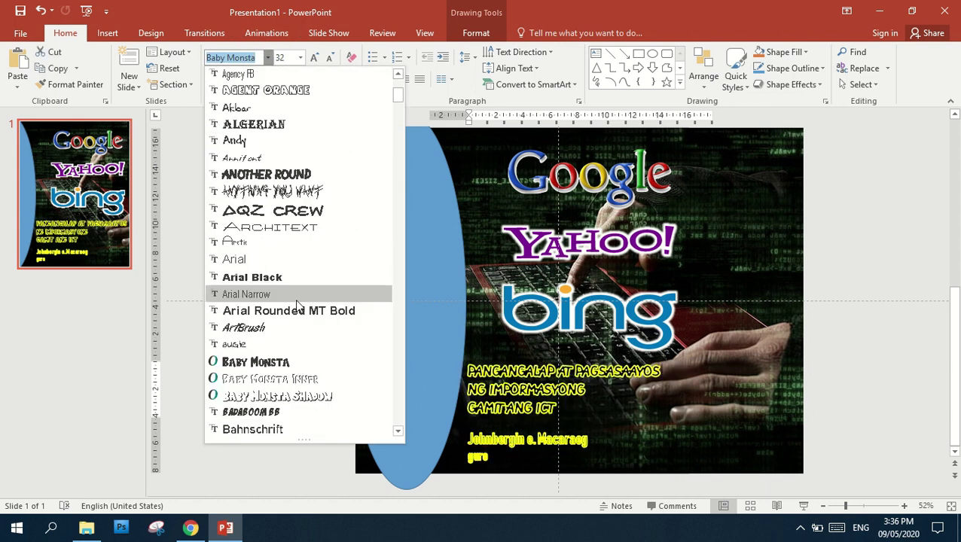
pyautogui.click(288, 414)
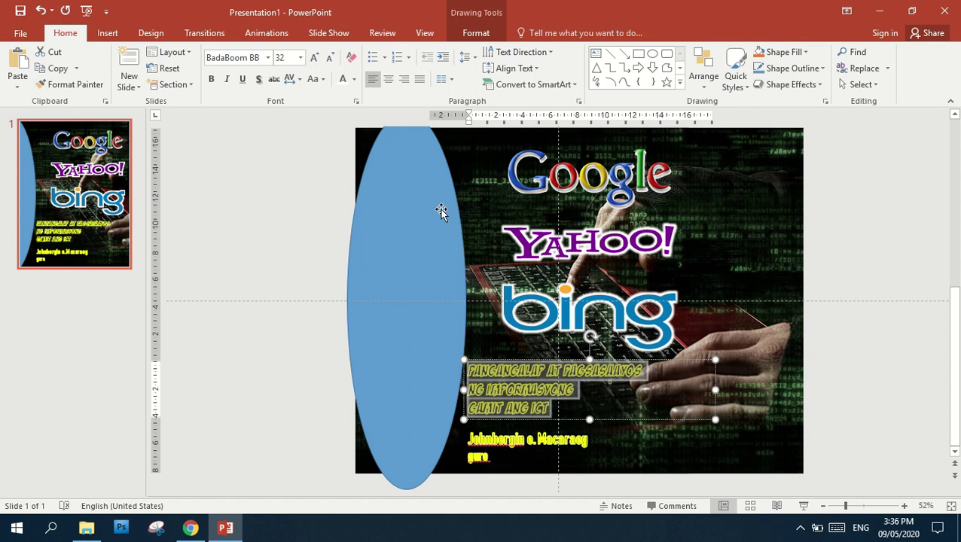
pyautogui.hotkey('ctrl', 'shift', '.')
pyautogui.hotkey('ctrl', 'shift', '.')
pyautogui.hotkey('ctrl', 'shift', '.')
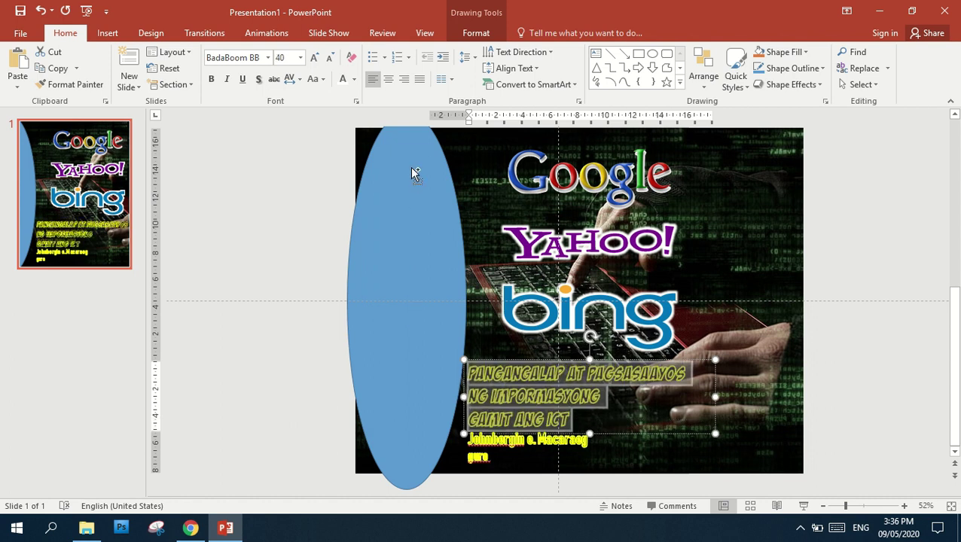
pyautogui.hotkey('ctrl', 'shift', ',')
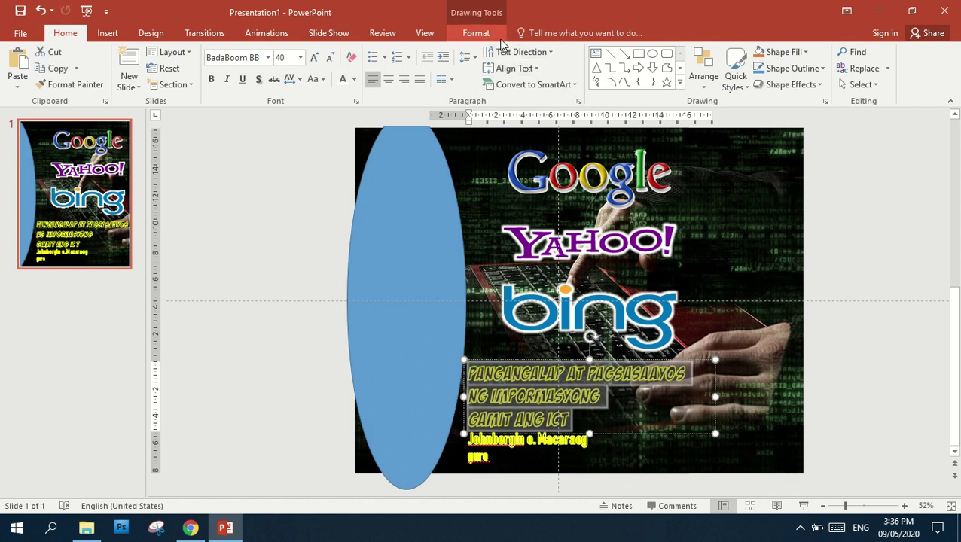
# Set the title caption's text outline weight to 1½ pt
pyautogui.click(477, 33)
pyautogui.click(587, 69)
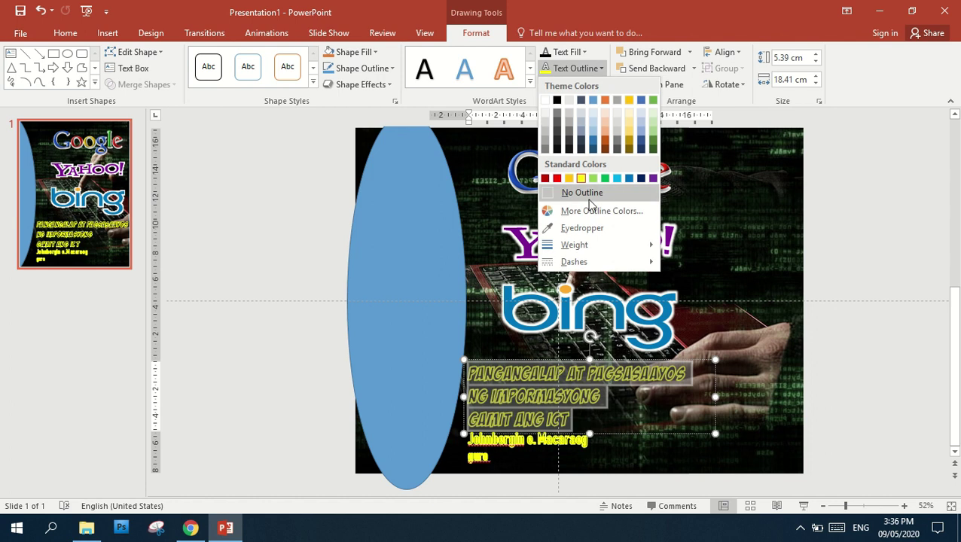
pyautogui.moveTo(597, 243)
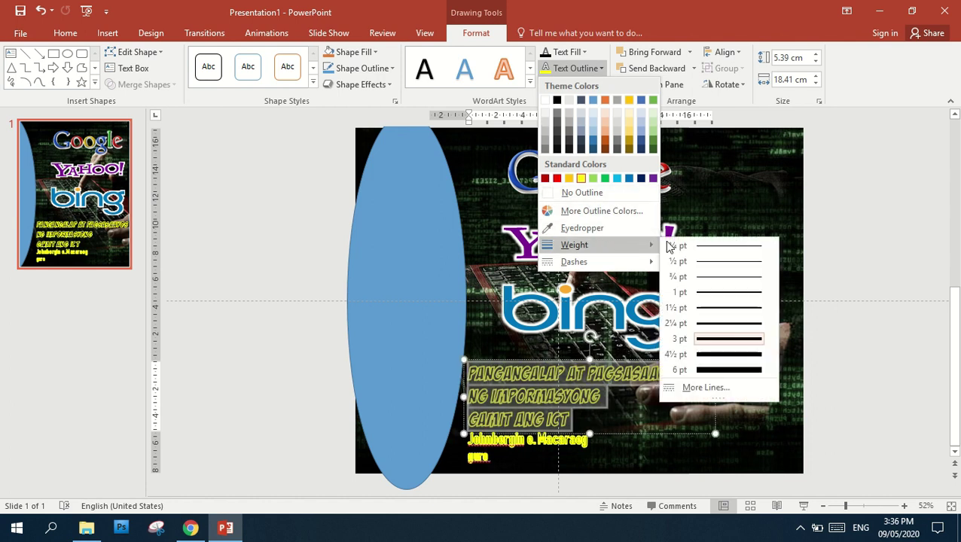
pyautogui.click(717, 312)
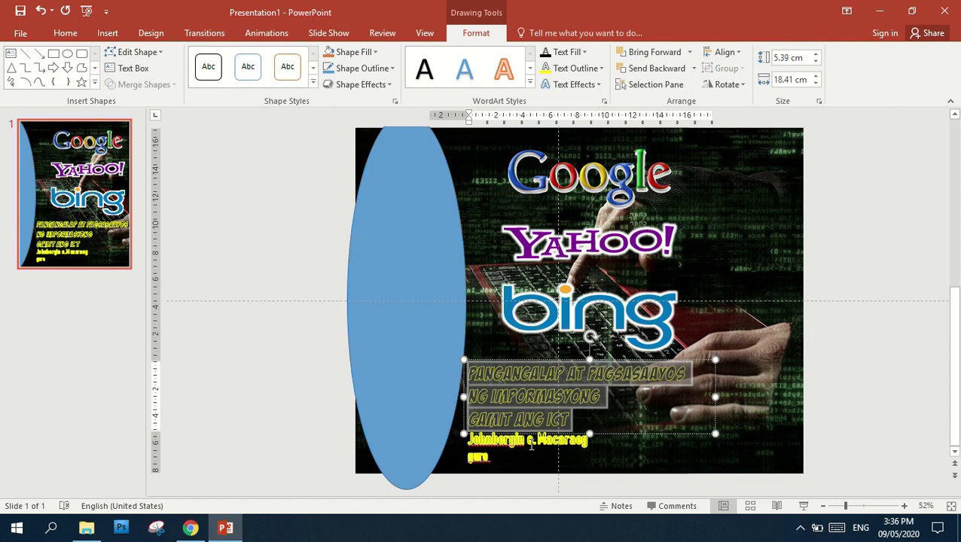
# Give the author-name text a 1½ pt outline as well
pyautogui.click(532, 446)
pyautogui.hotkey('ctrl', 'a')
pyautogui.click(600, 68)
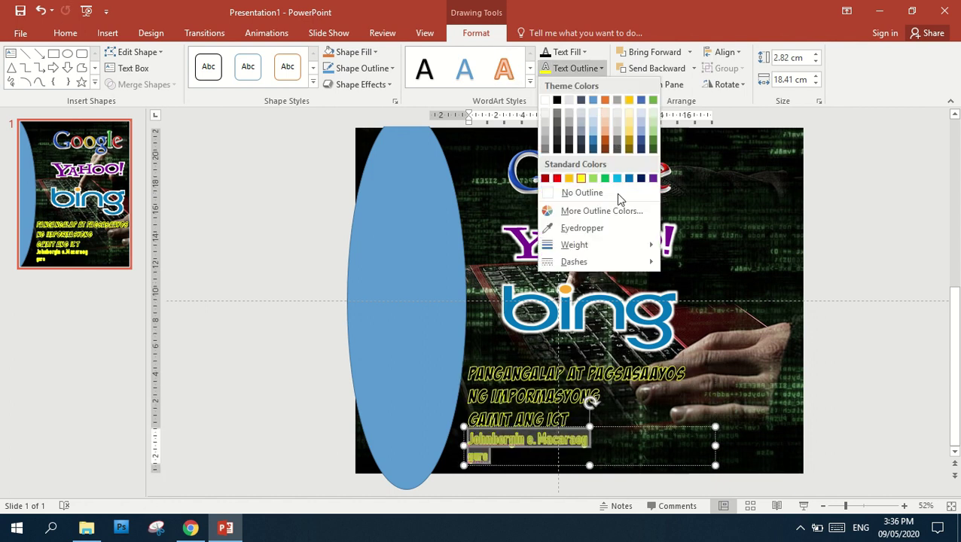
pyautogui.moveTo(605, 245)
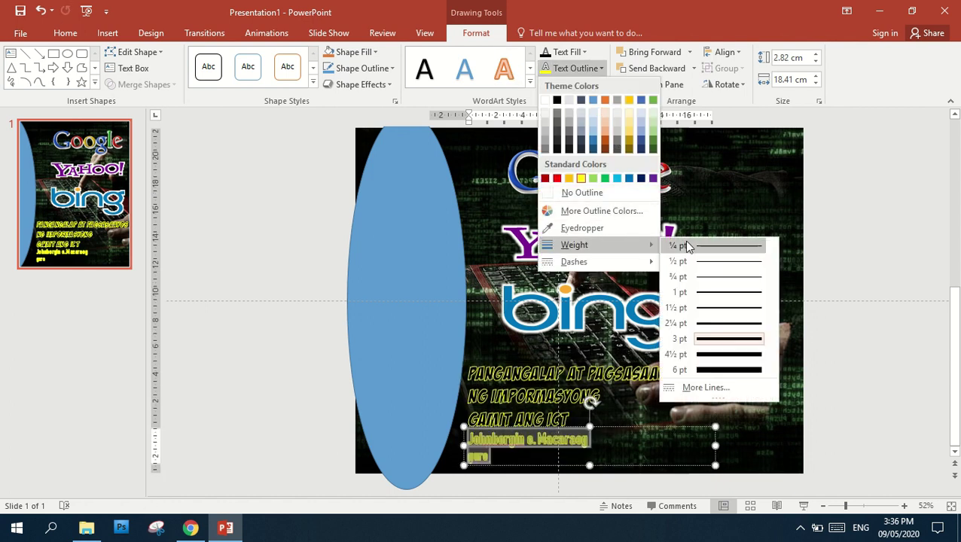
pyautogui.click(718, 307)
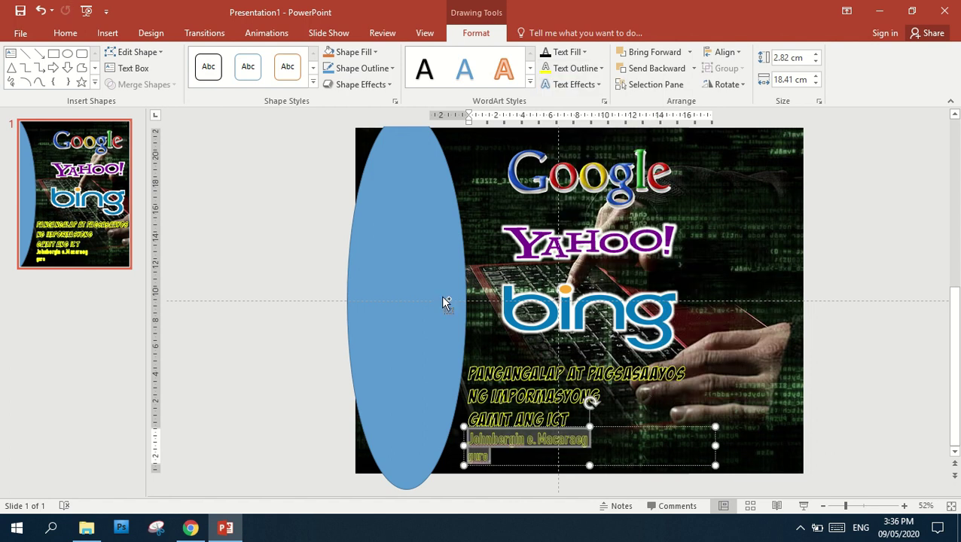
pyautogui.click(66, 33)
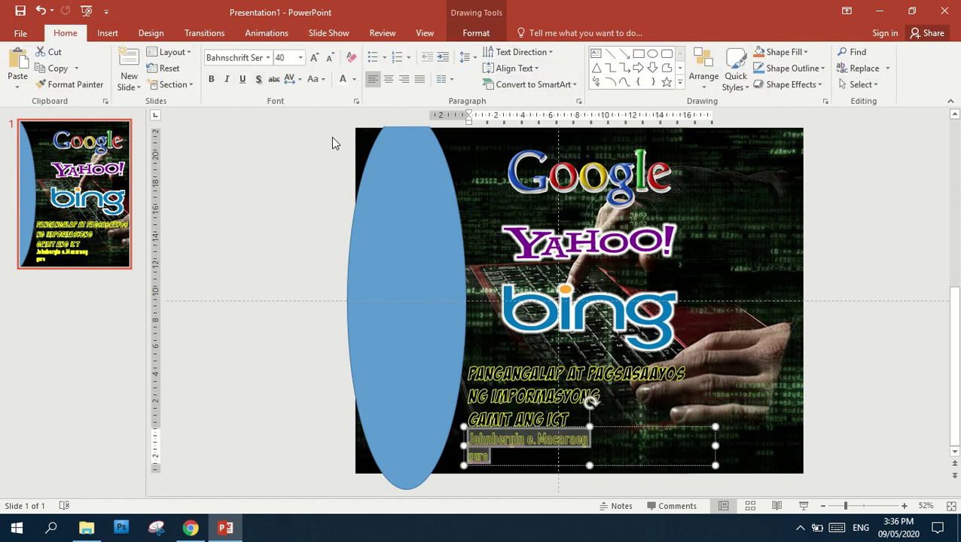
# Set the author lines in Baby Monsta and move their text box slightly down
pyautogui.click(268, 57)
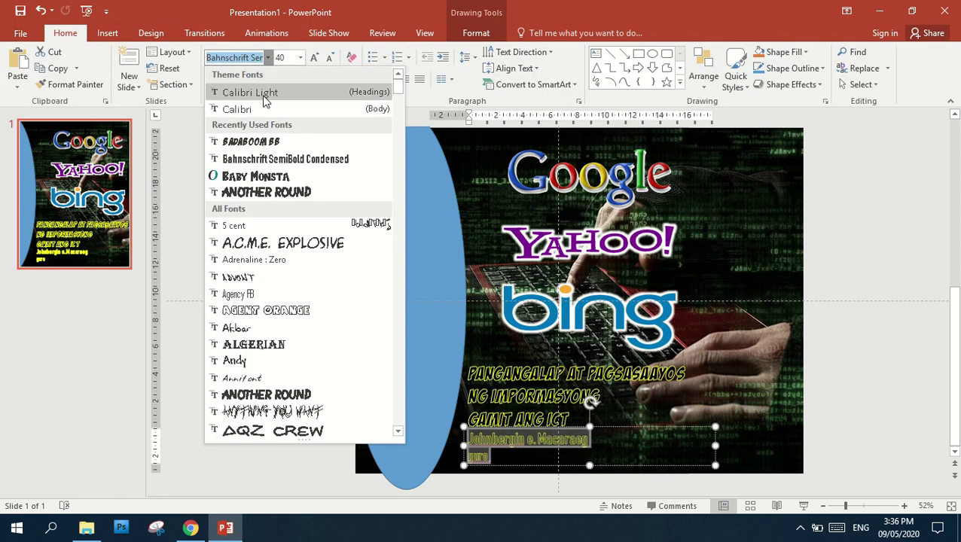
pyautogui.click(282, 179)
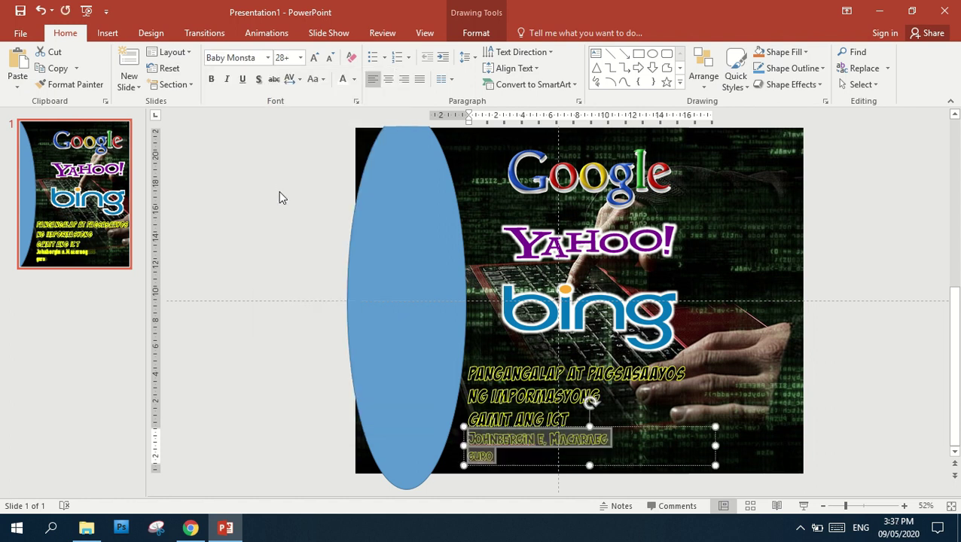
pyautogui.click(547, 477)
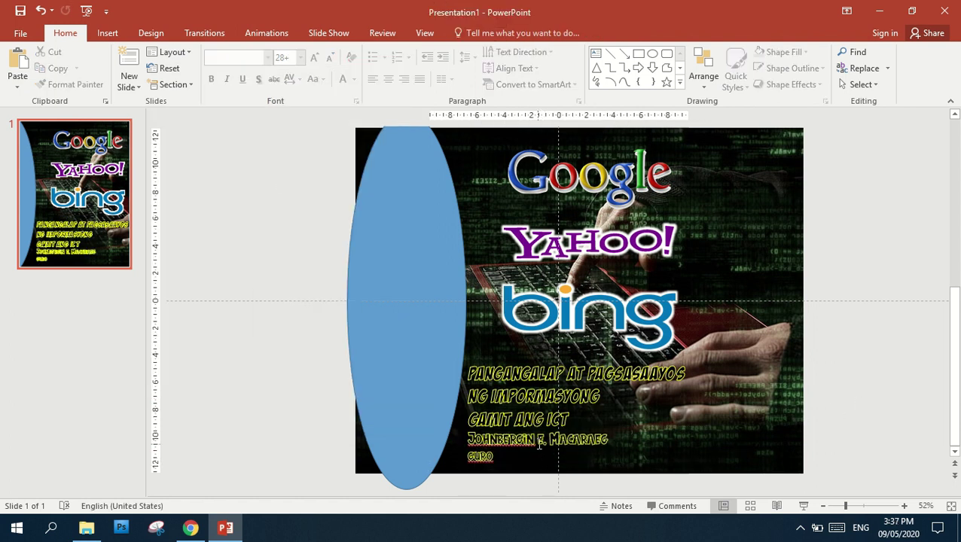
pyautogui.click(540, 443)
pyautogui.moveTo(543, 425); pyautogui.dragTo(544, 434)
pyautogui.click(519, 461)
pyautogui.hotkey('ctrl', 'a')
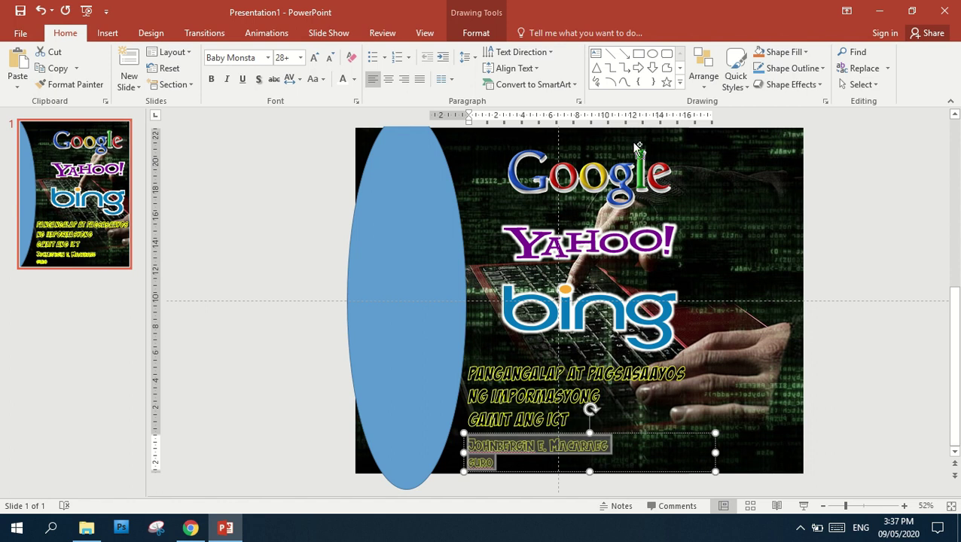
# Right-align the author lines and move the Yahoo logo up slightly
pyautogui.click(404, 80)
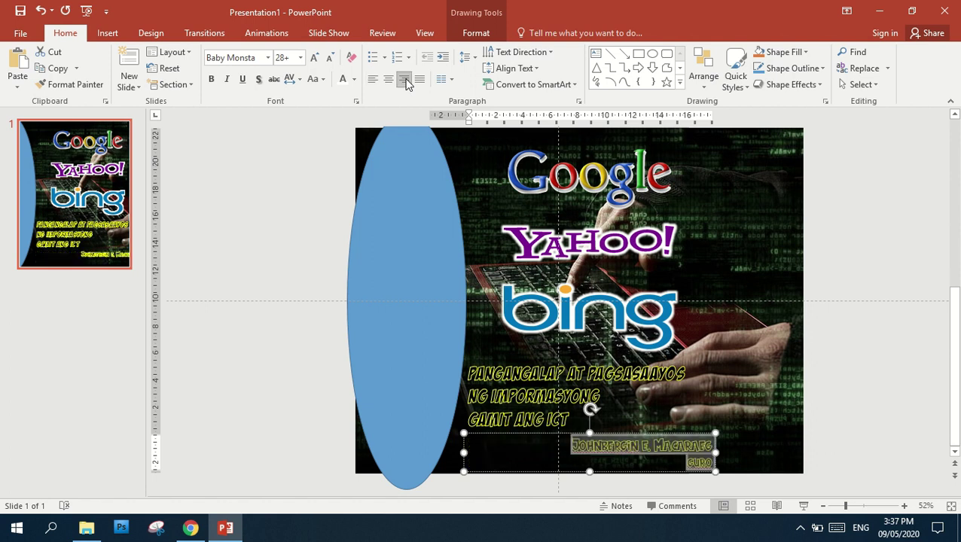
pyautogui.click(241, 249)
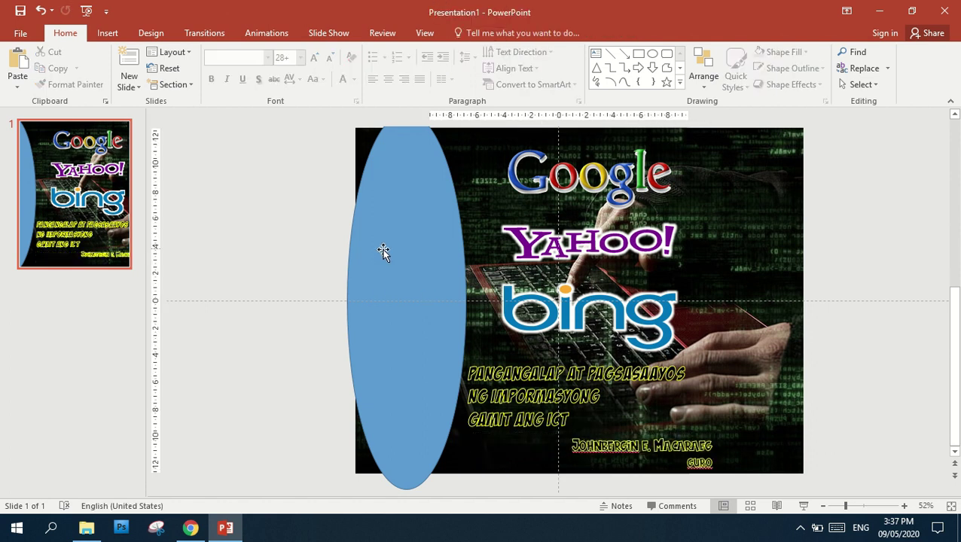
pyautogui.click(673, 459)
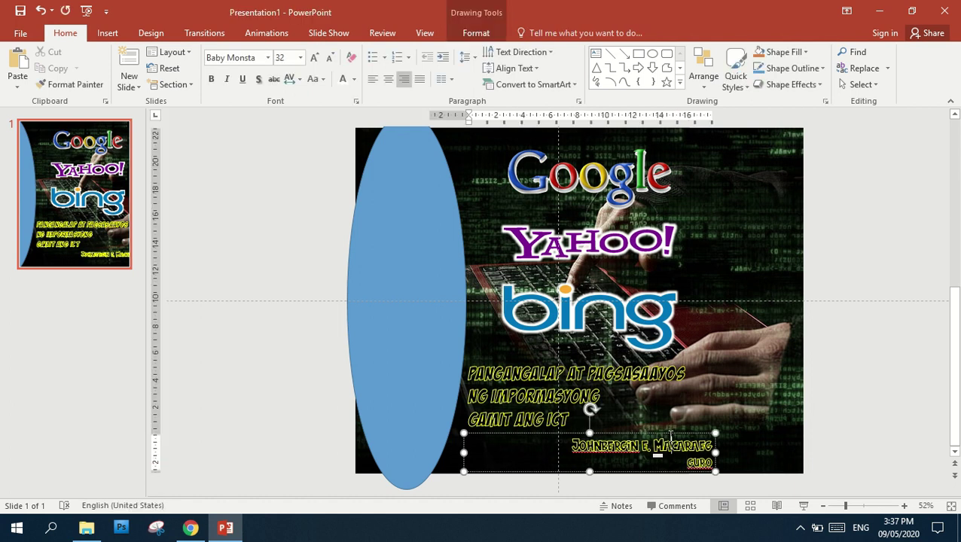
pyautogui.click(623, 376)
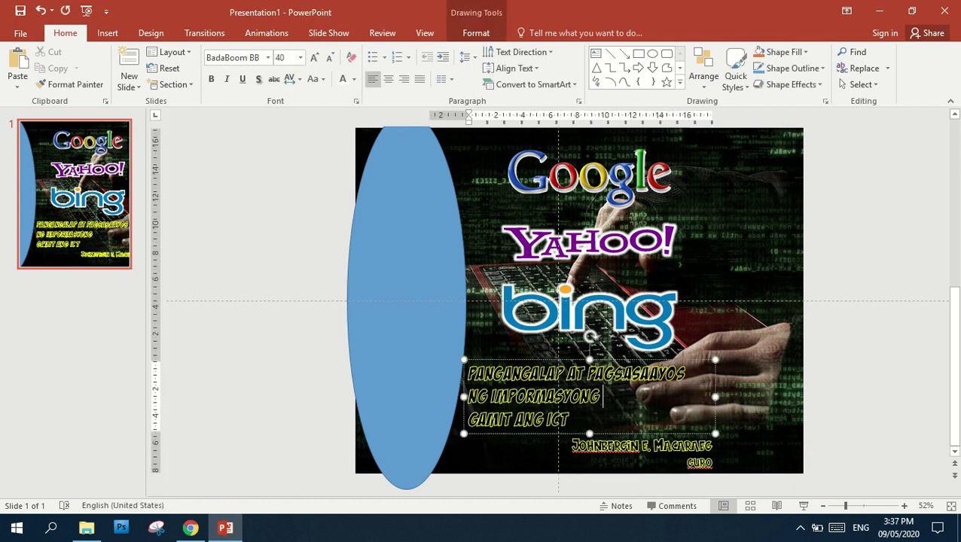
pyautogui.click(599, 305)
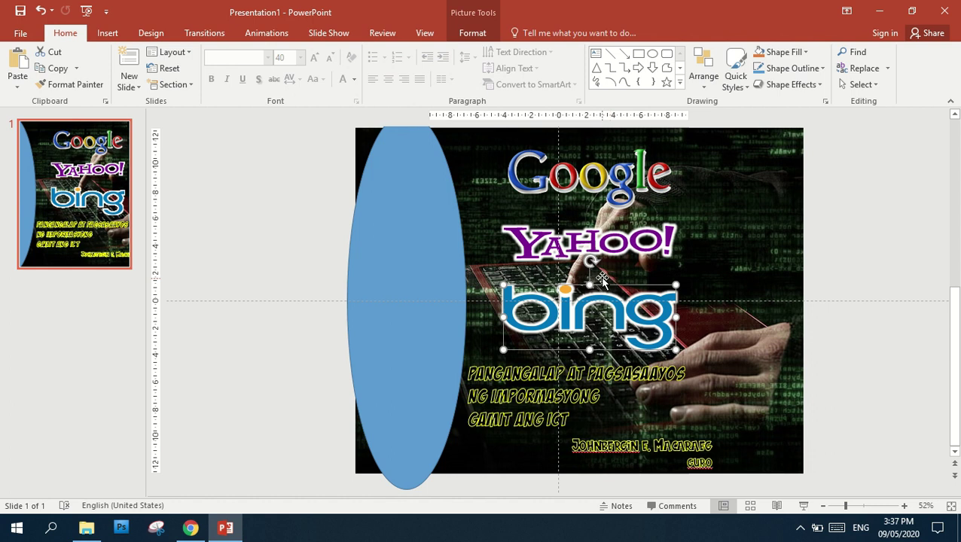
pyautogui.click(616, 247)
pyautogui.moveTo(616, 247); pyautogui.dragTo(616, 233)
# Move the bing logo, title and author block upward to tighten the layout
pyautogui.click(603, 293)
pyautogui.moveTo(603, 294); pyautogui.dragTo(603, 269)
pyautogui.click(576, 364)
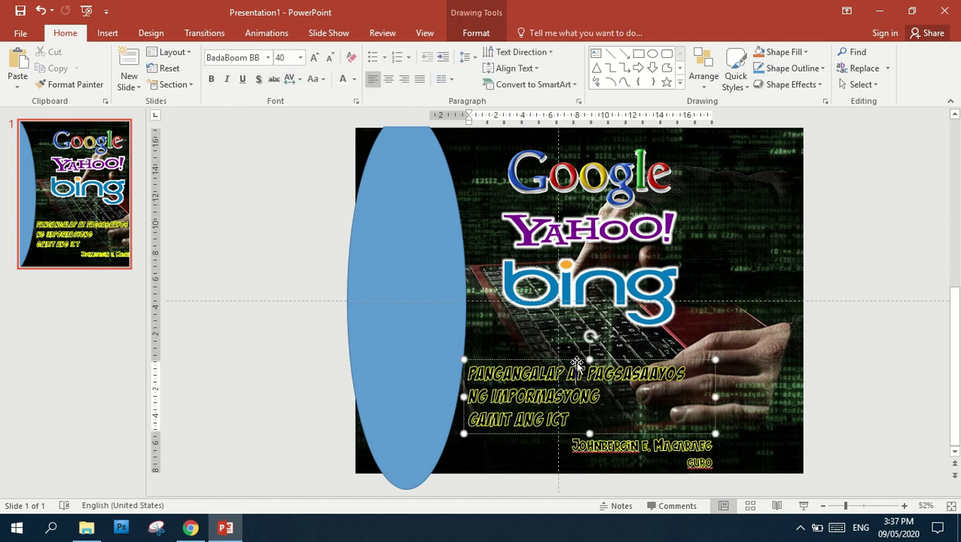
pyautogui.moveTo(576, 362); pyautogui.dragTo(576, 343)
pyautogui.click(623, 441)
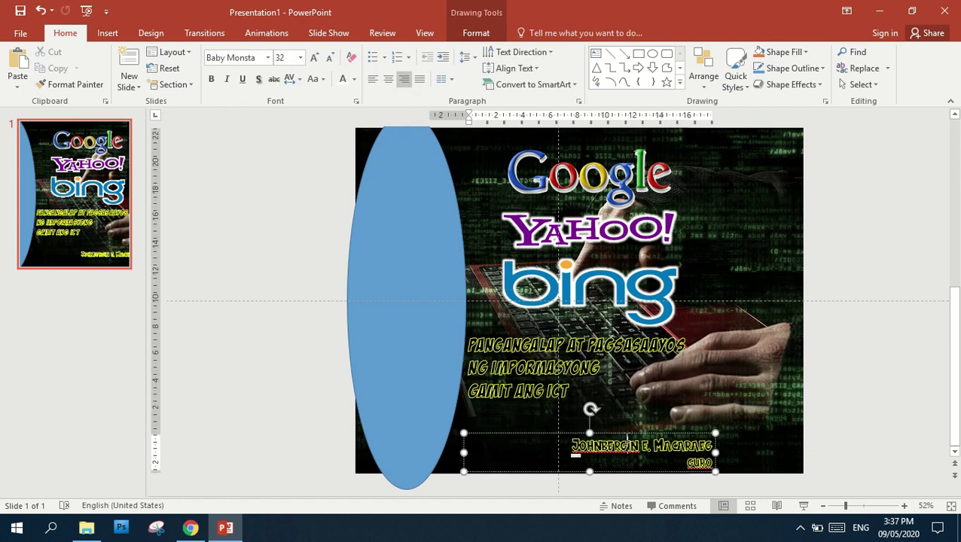
pyautogui.moveTo(624, 439); pyautogui.dragTo(589, 423)
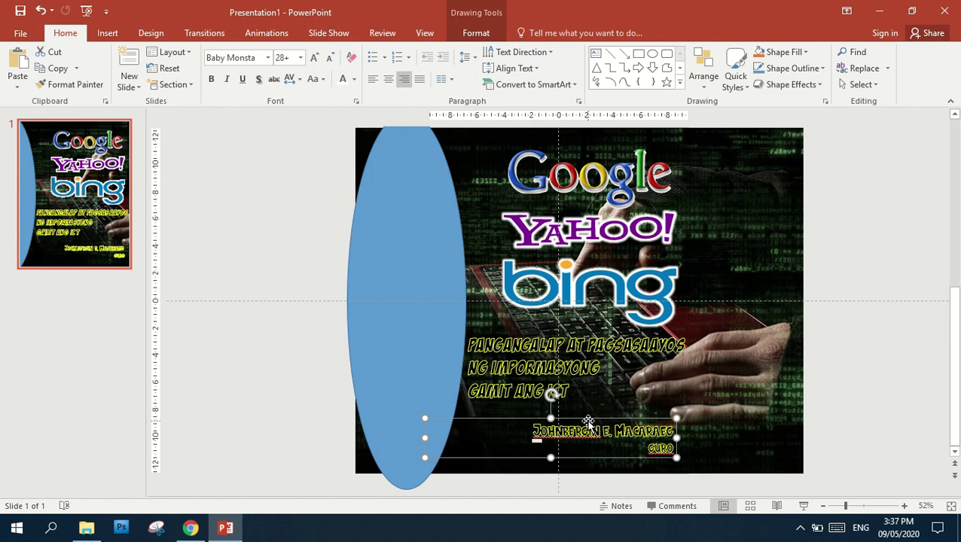
# Recolour the left ellipse from blue to olive-gold by eyedropper-sampling an olive spot on the slide picture
pyautogui.click(913, 289)
pyautogui.click(429, 267)
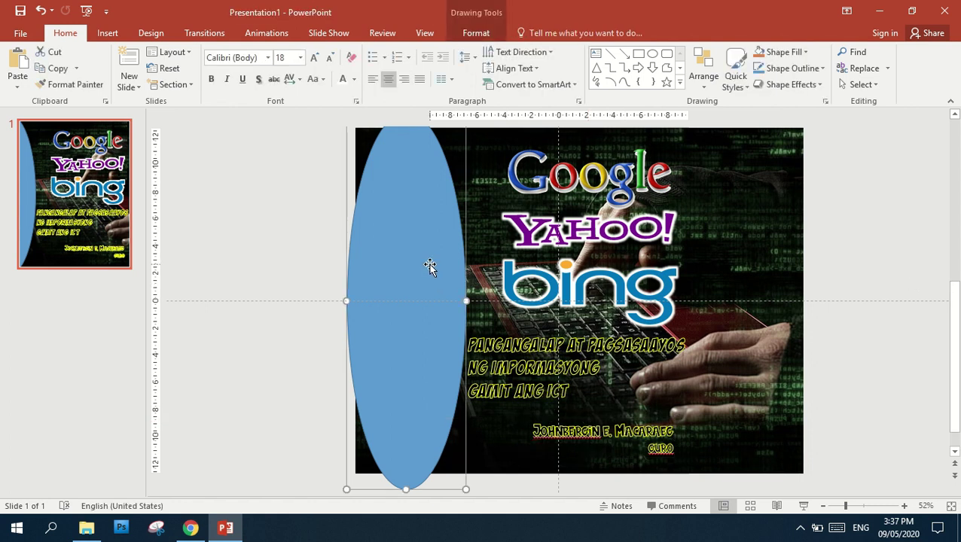
pyautogui.click(476, 32)
pyautogui.click(230, 323)
pyautogui.click(406, 265)
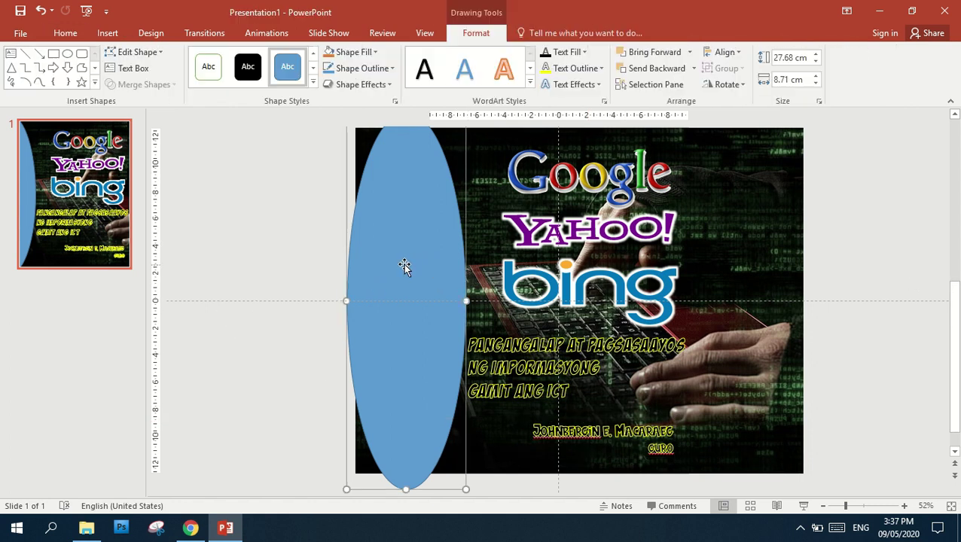
pyautogui.click(374, 52)
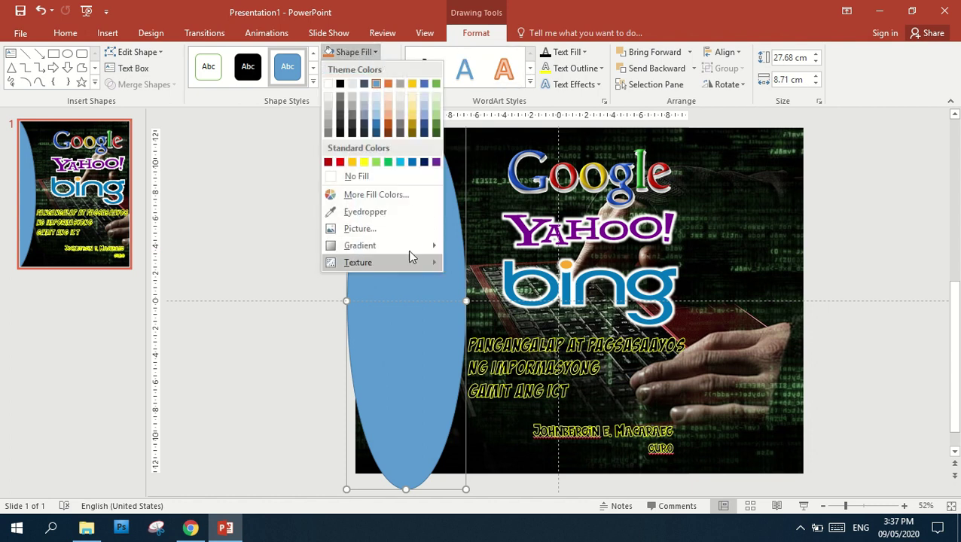
pyautogui.click(364, 211)
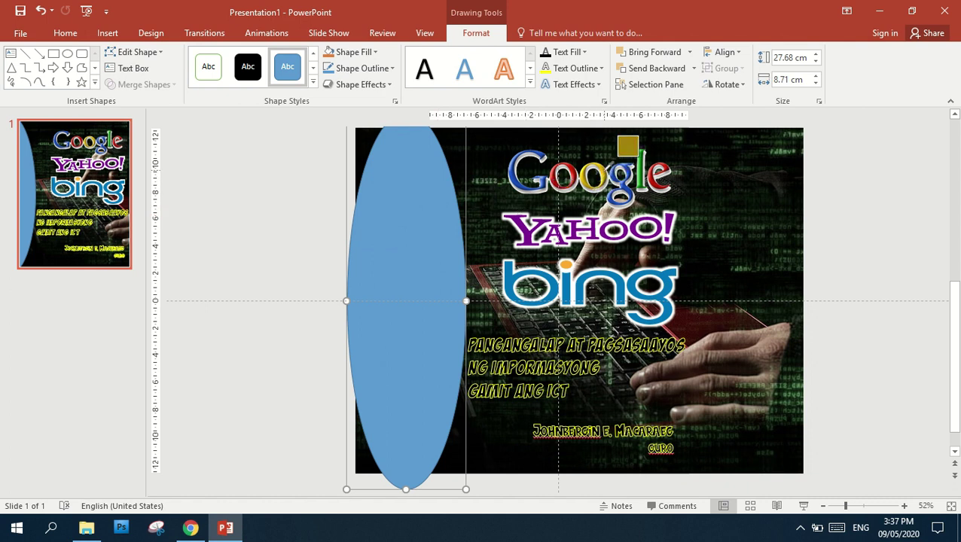
pyautogui.click(640, 156)
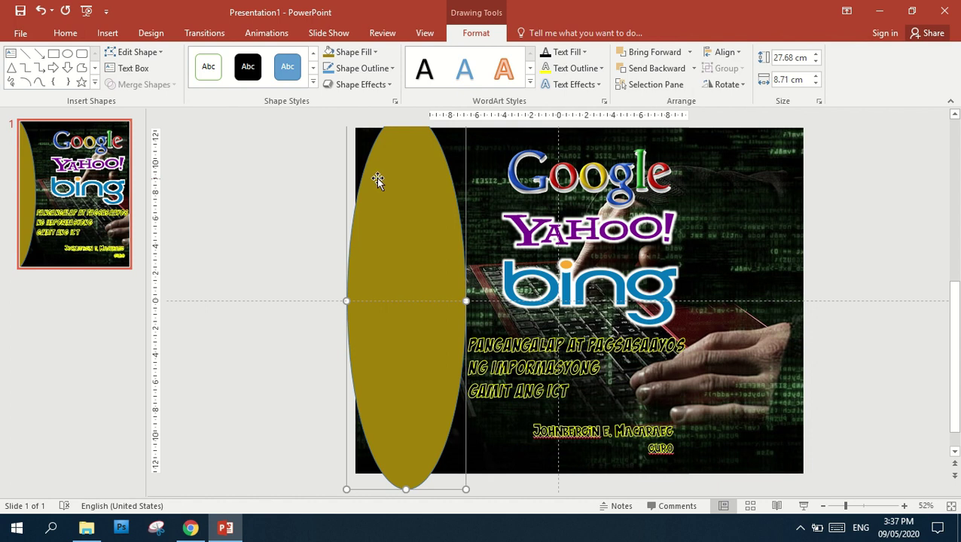
pyautogui.click(390, 83)
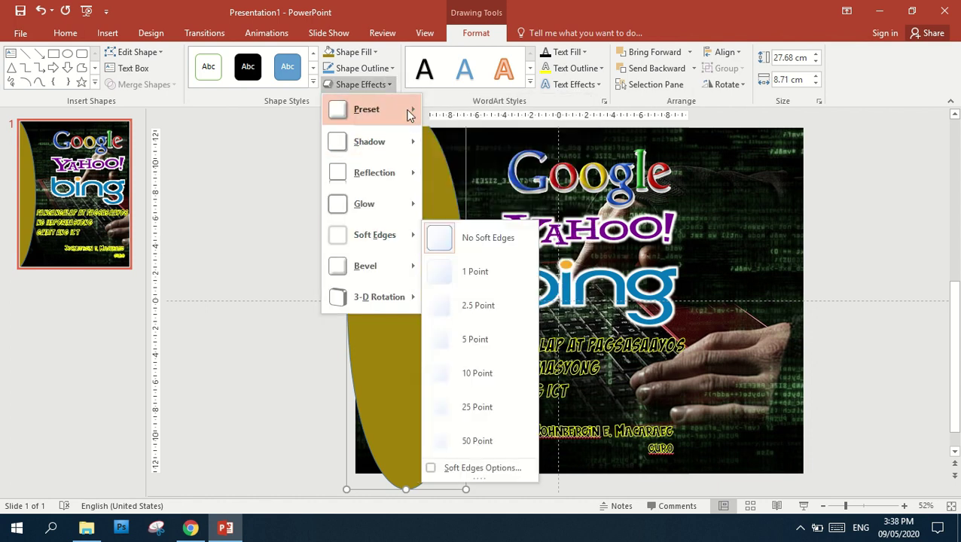
pyautogui.click(393, 87)
# Set the ellipse's fill transparency to 50% in the Format Shape pane
pyautogui.click(394, 101)
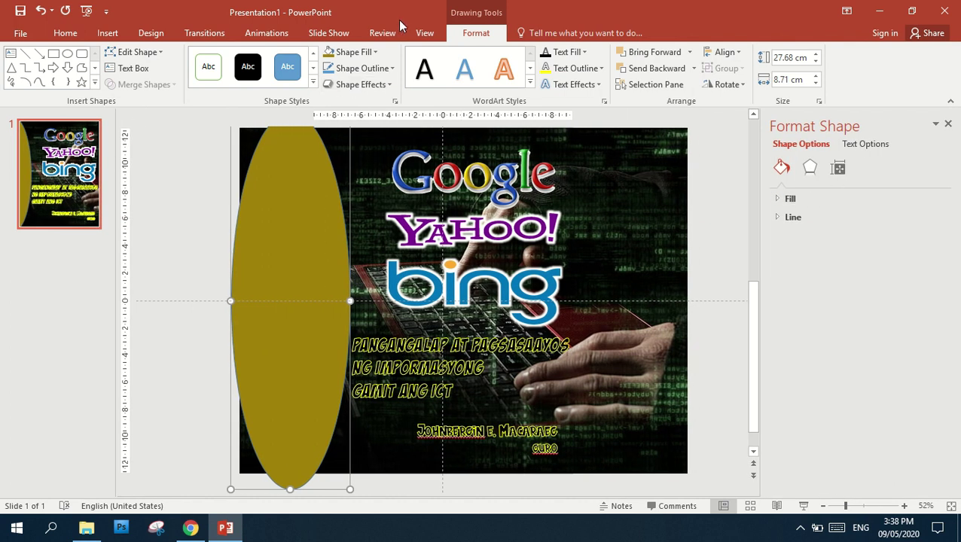
pyautogui.click(947, 123)
pyautogui.click(394, 103)
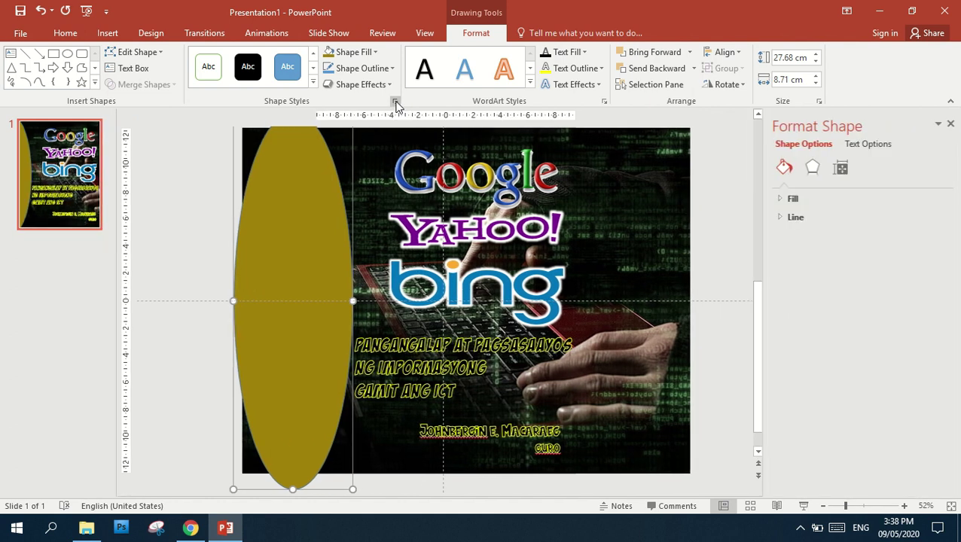
pyautogui.click(808, 201)
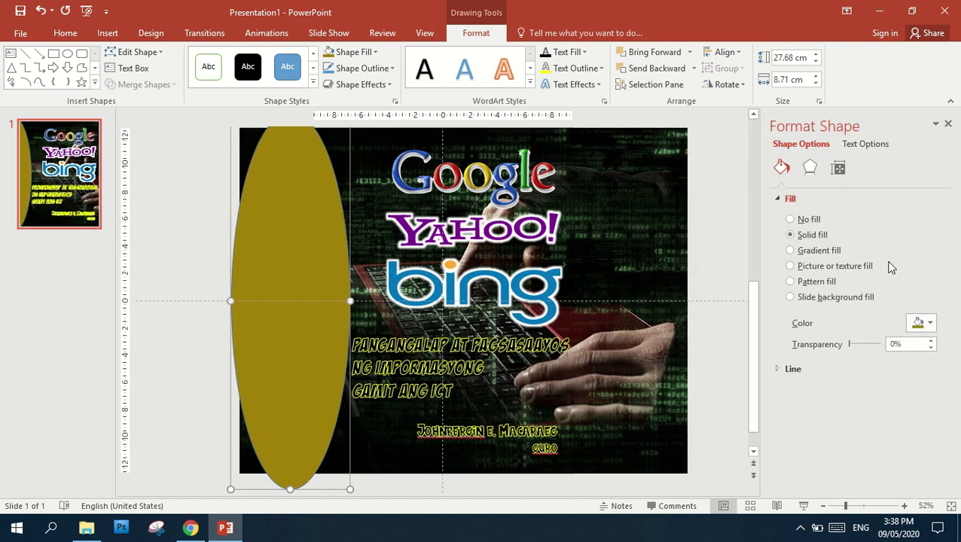
pyautogui.click(912, 344)
pyautogui.moveTo(850, 342); pyautogui.dragTo(866, 343)
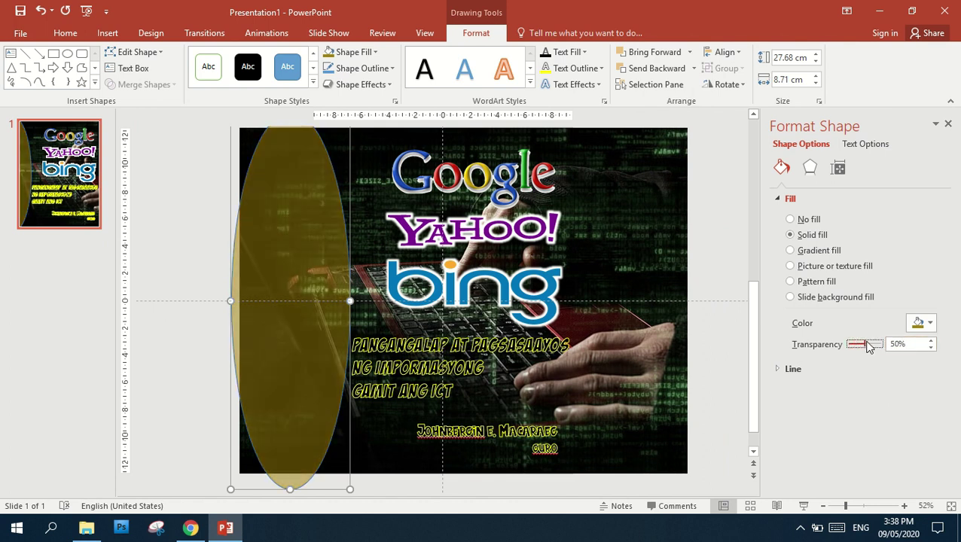
# Close the formatting pane and reselect the ellipse with its Format options showing
pyautogui.click(718, 223)
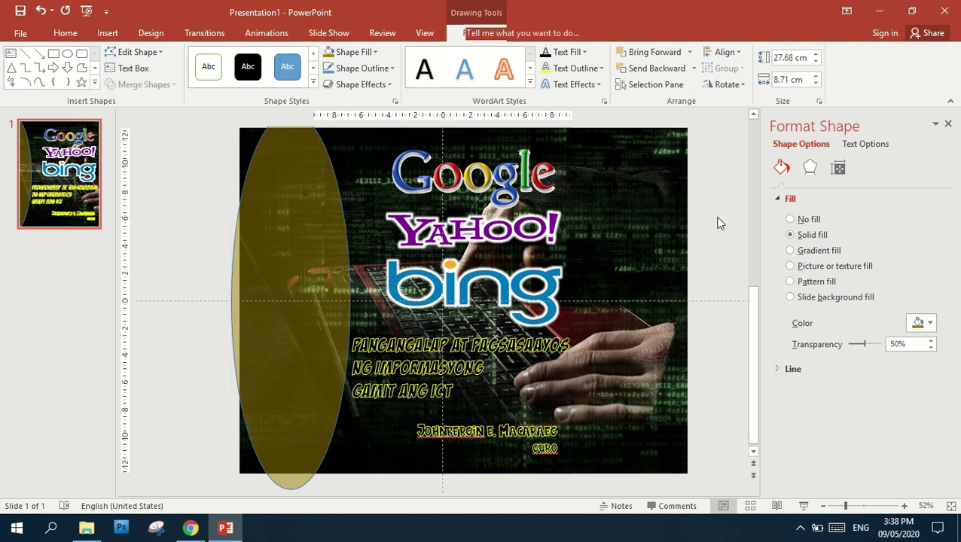
pyautogui.click(948, 124)
pyautogui.click(409, 213)
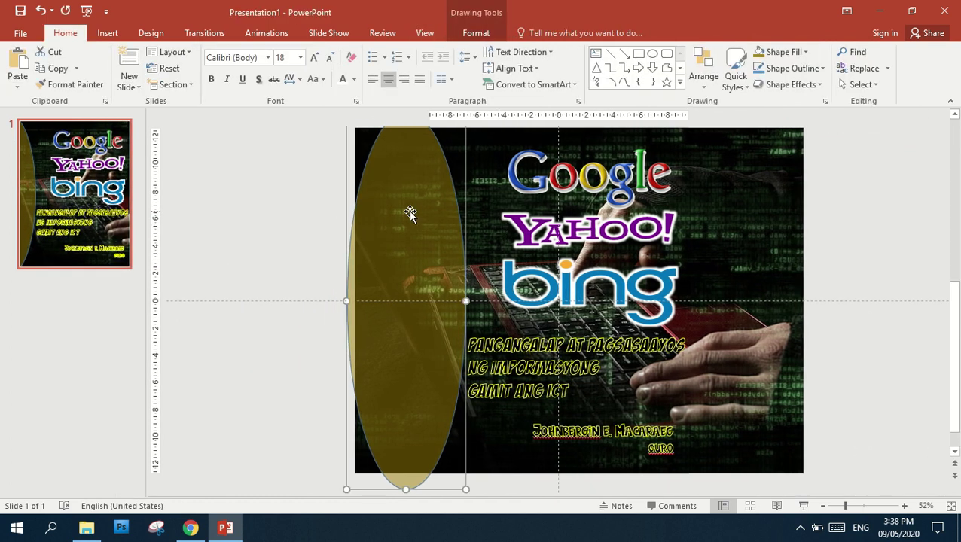
pyautogui.click(494, 33)
pyautogui.click(600, 69)
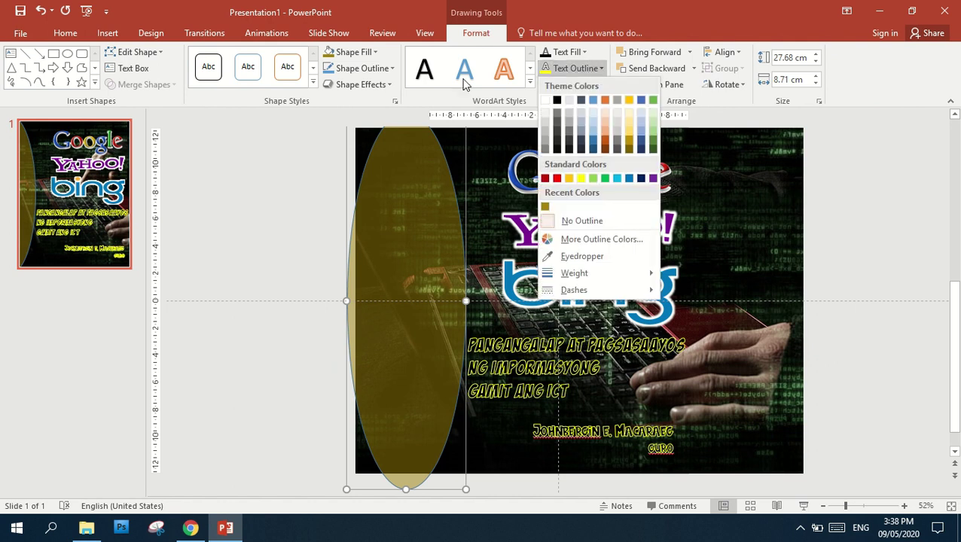
# Set the olive ellipse's outline to No Outline and click off to check it
pyautogui.click(394, 68)
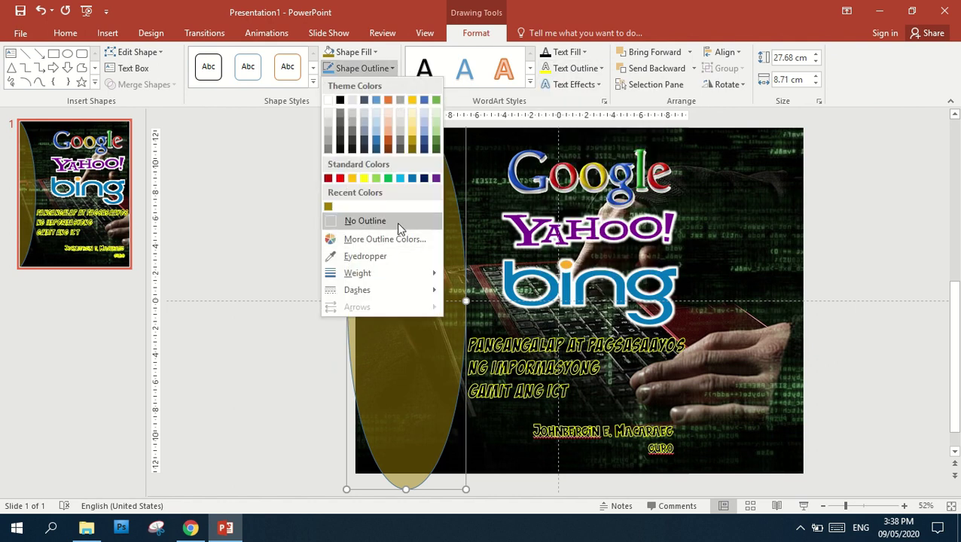
pyautogui.click(373, 222)
pyautogui.click(305, 226)
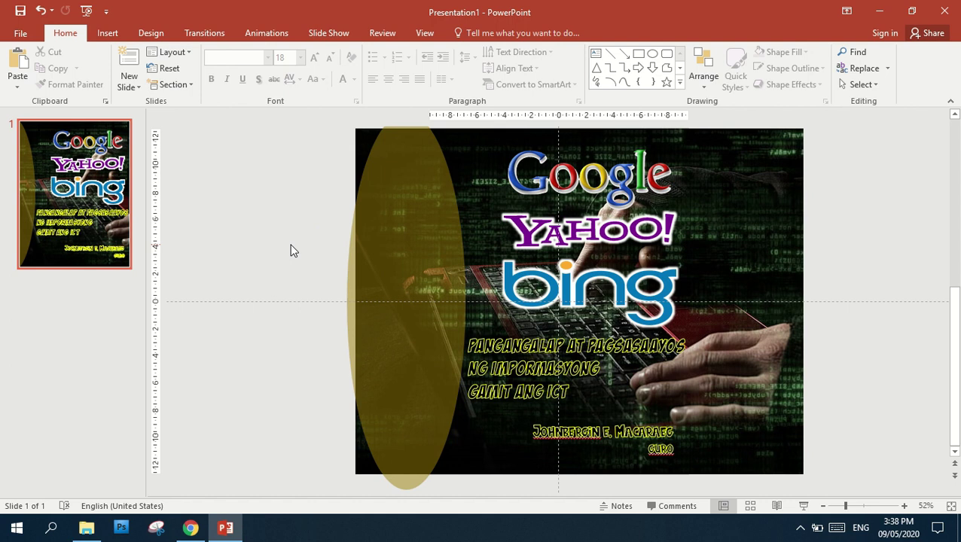
# Try a Save As with JPEG format, then cancel back to the slide
pyautogui.click(25, 31)
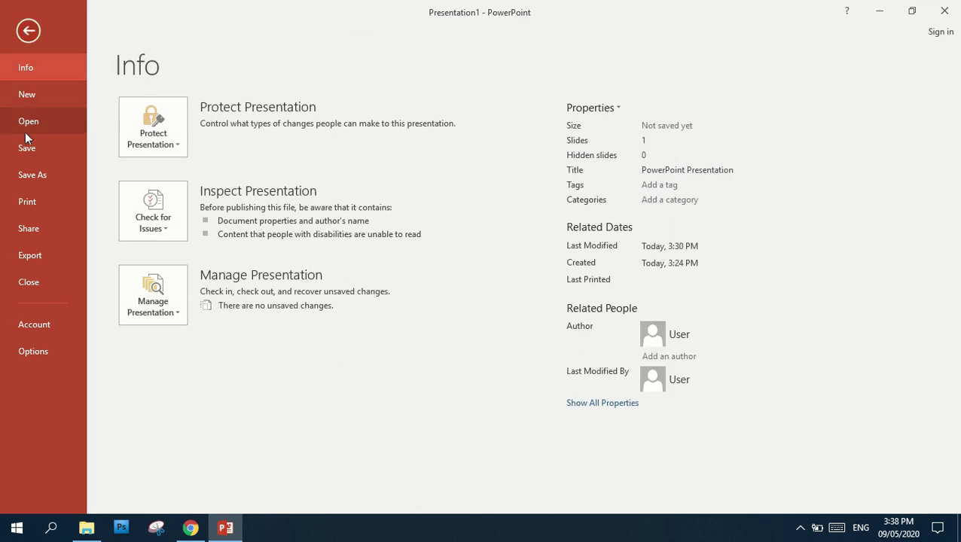
pyautogui.click(28, 176)
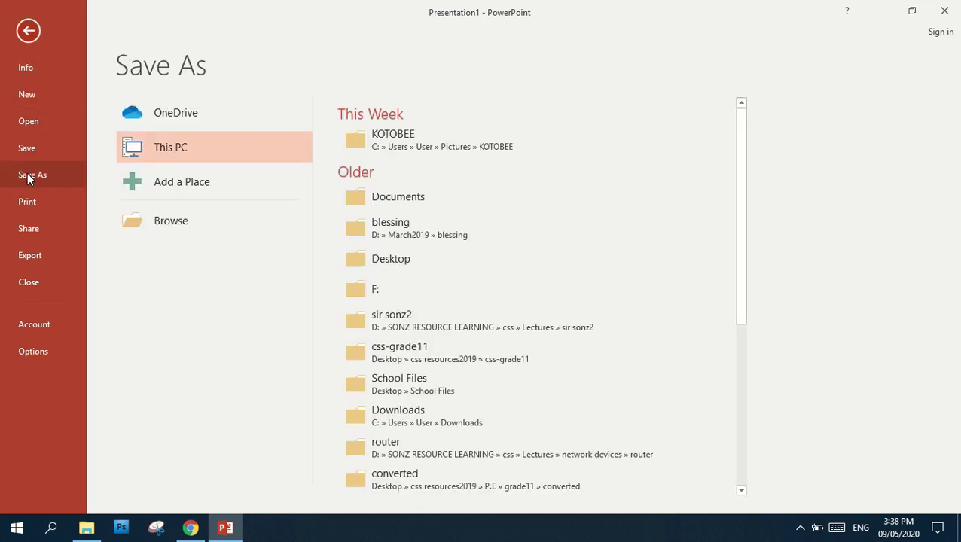
pyautogui.click(180, 231)
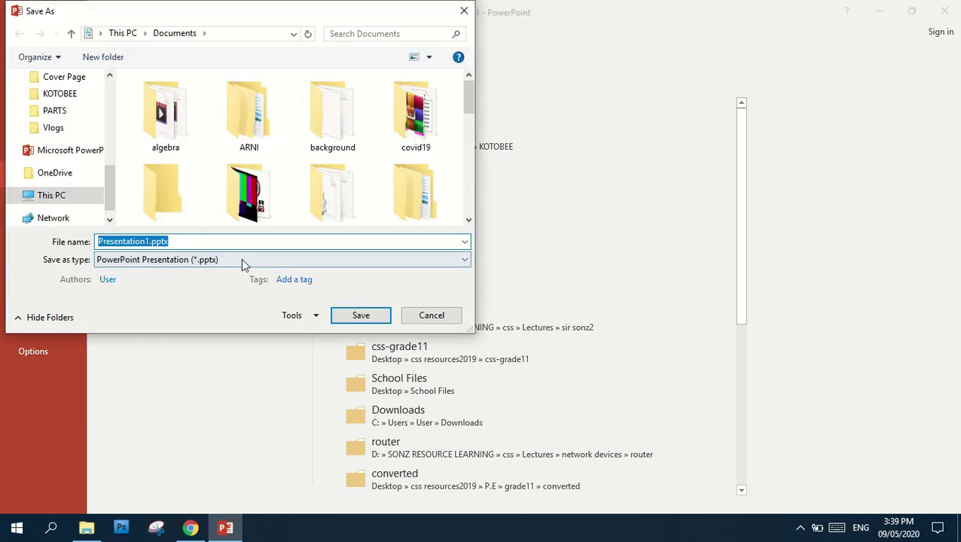
pyautogui.click(461, 261)
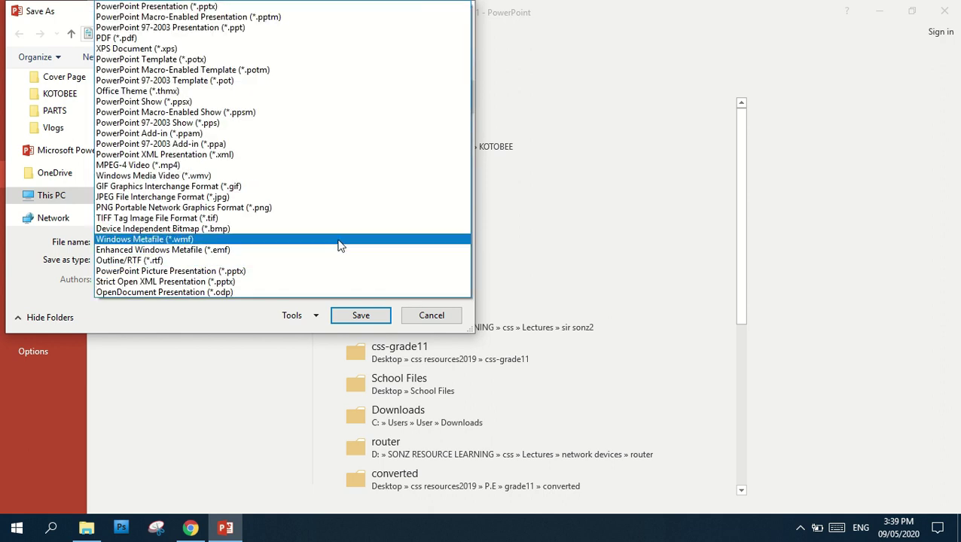
pyautogui.click(252, 199)
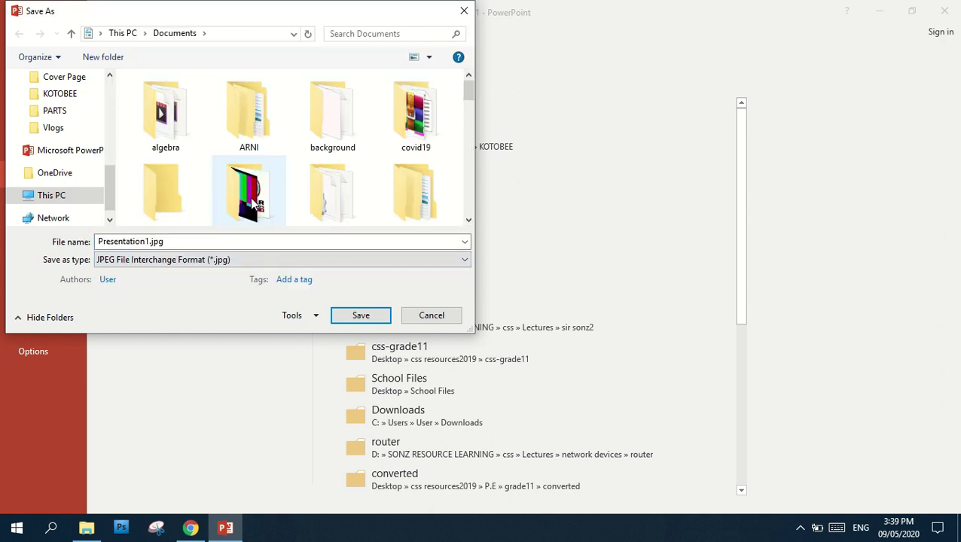
pyautogui.click(427, 317)
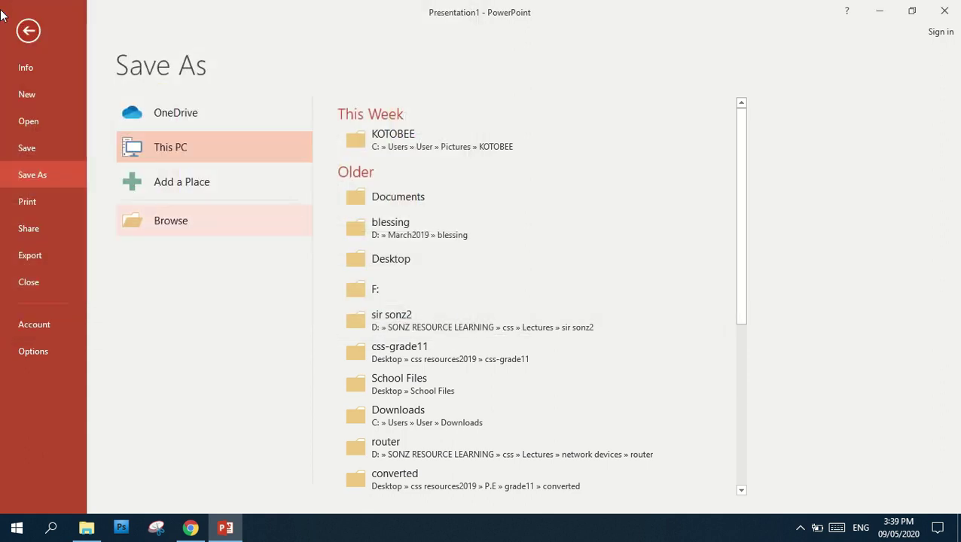
pyautogui.click(29, 30)
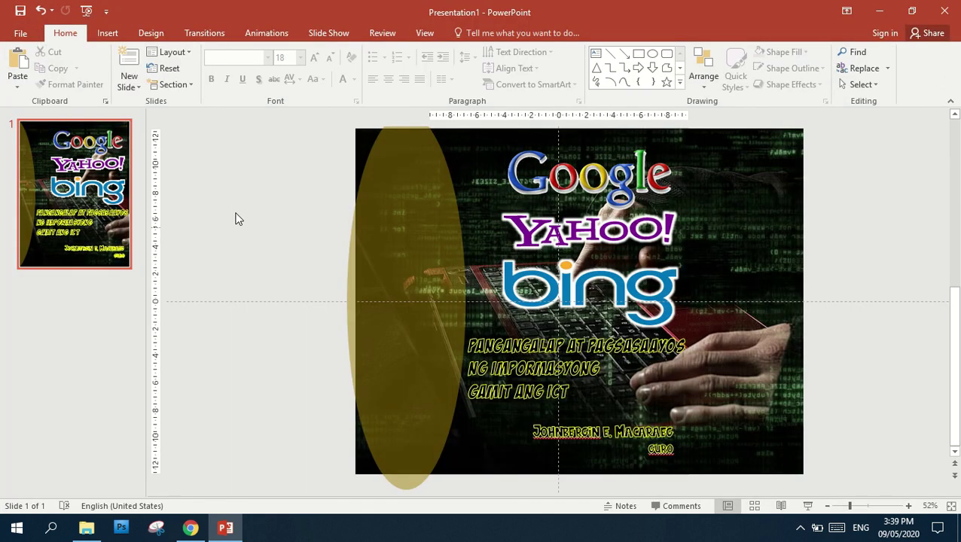
# Save the slide as JPEG named 'Cover Page' in the Desktop's Cover Page folder
pyautogui.click(19, 33)
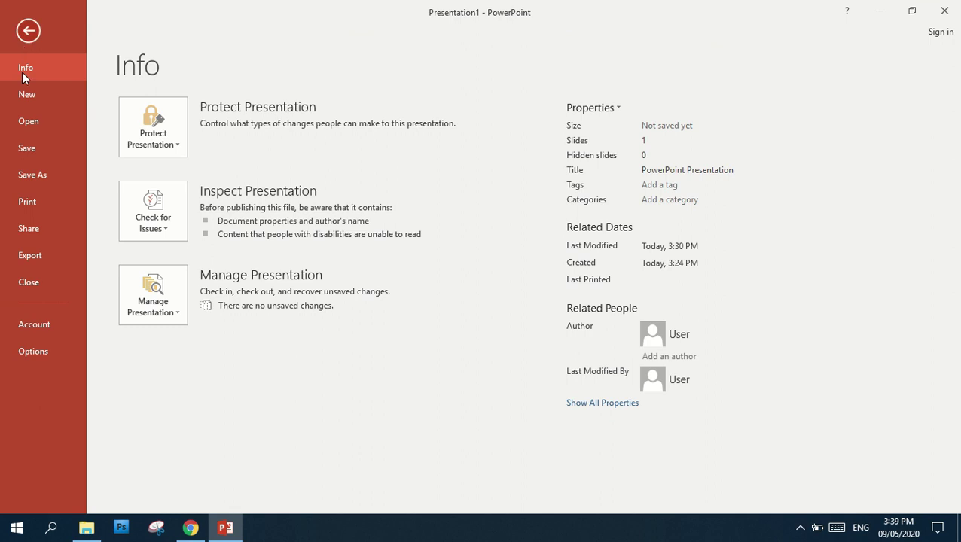
pyautogui.click(37, 174)
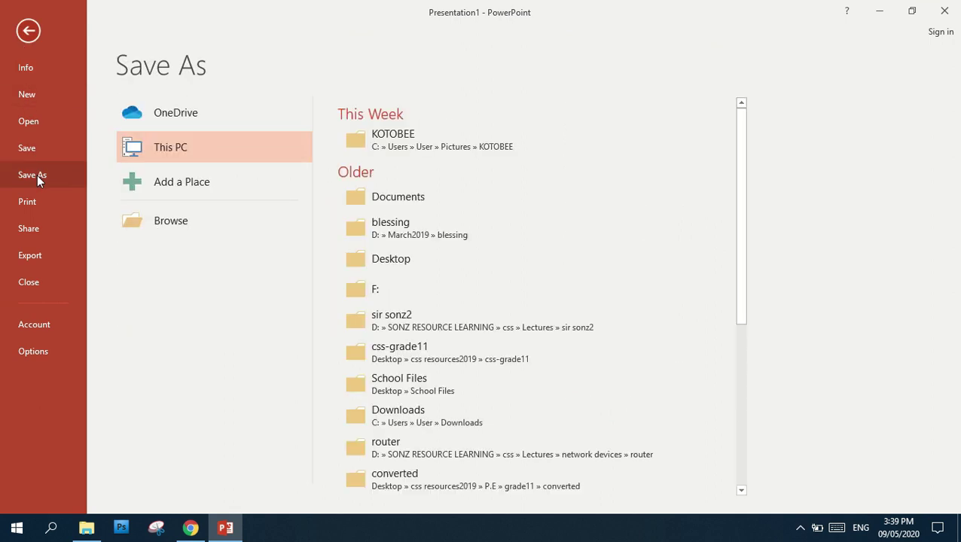
pyautogui.click(171, 223)
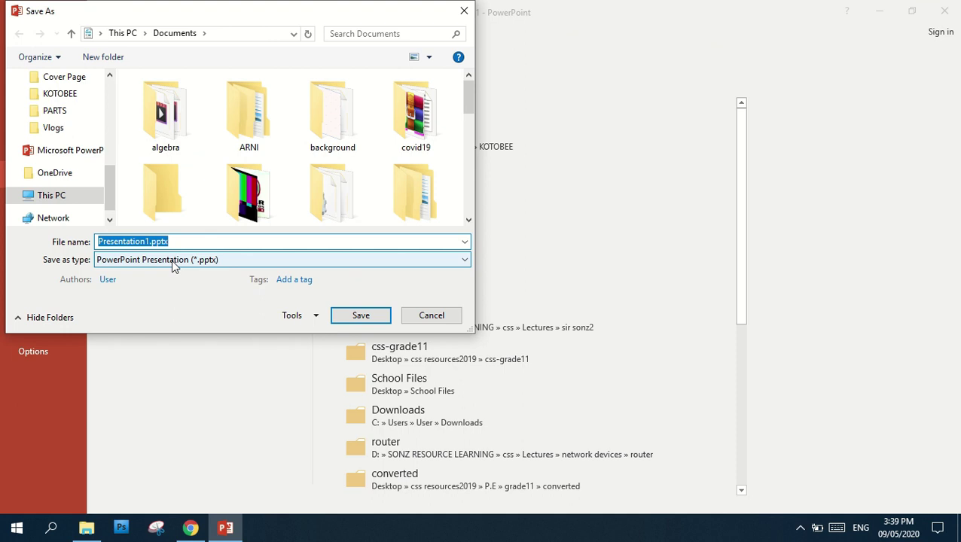
pyautogui.click(171, 260)
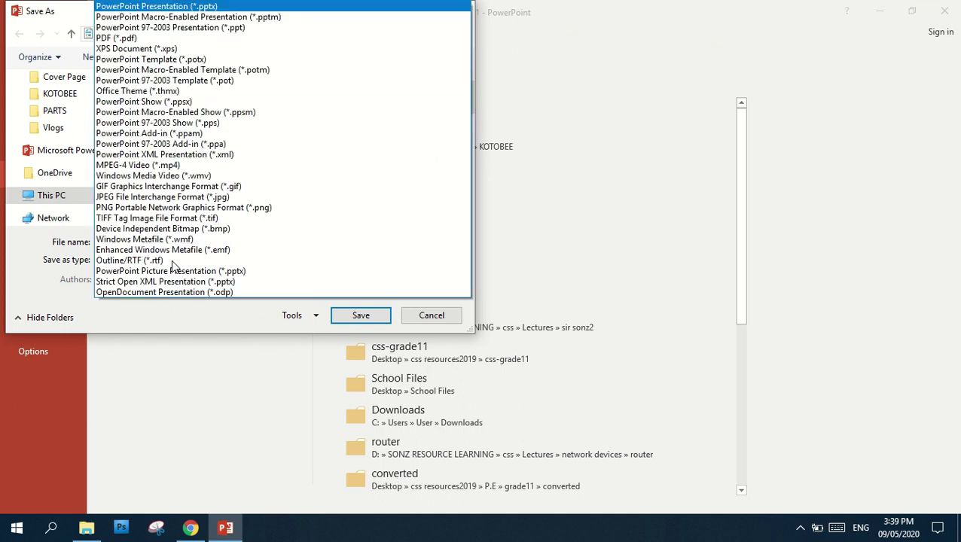
pyautogui.click(164, 198)
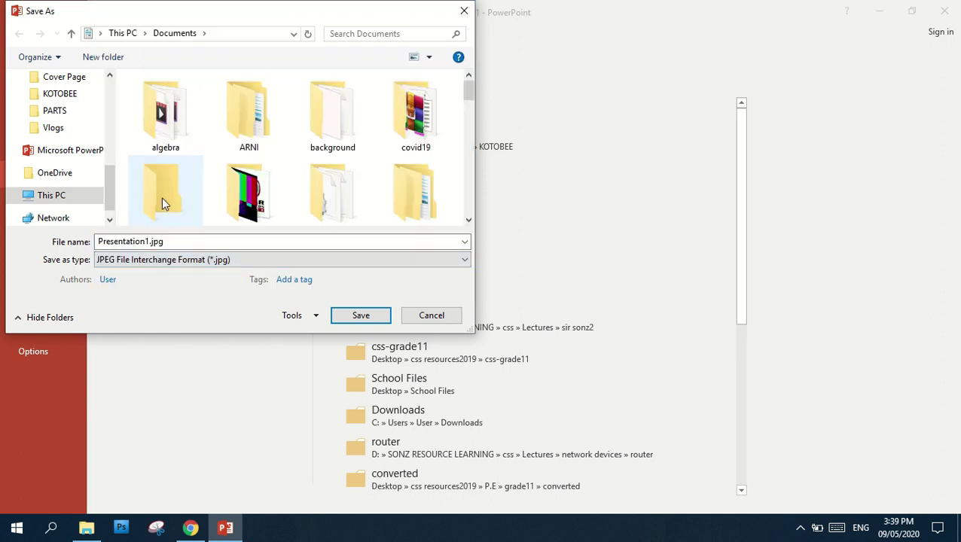
pyautogui.doubleClick(180, 241)
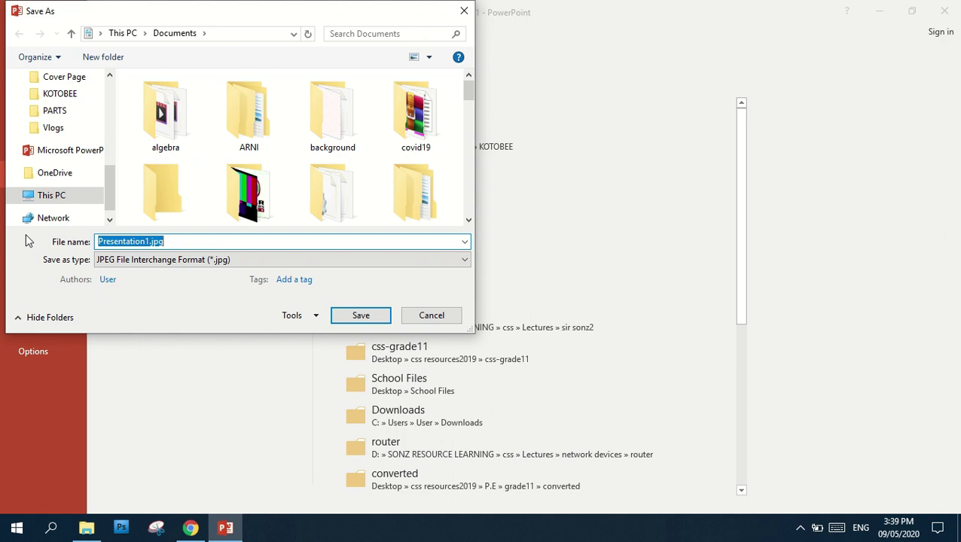
pyautogui.write('Cover Page')
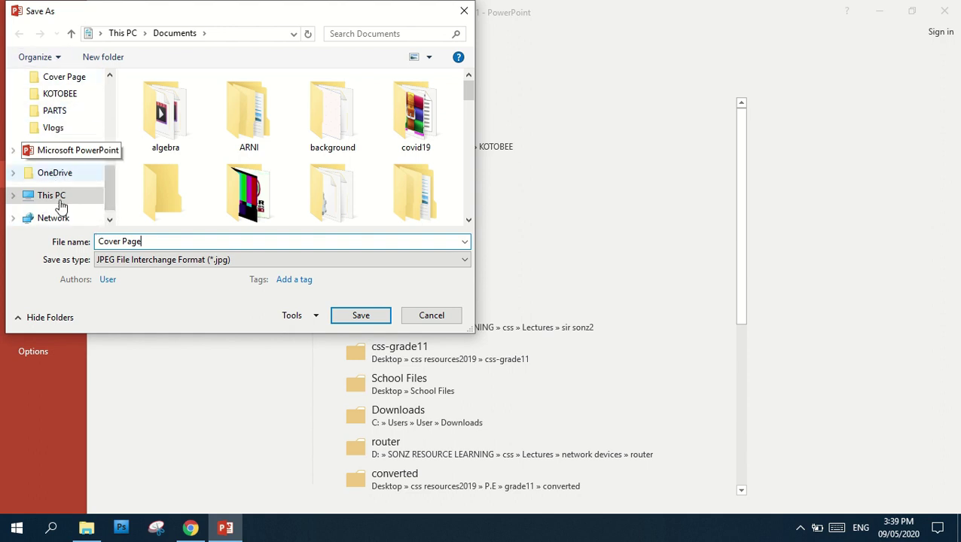
pyautogui.moveTo(110, 197); pyautogui.dragTo(112, 104)
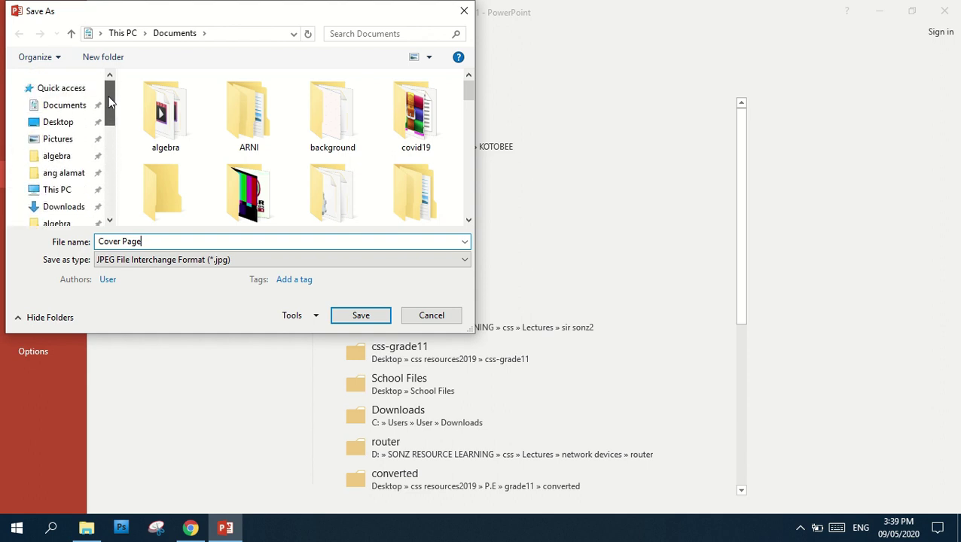
pyautogui.click(55, 122)
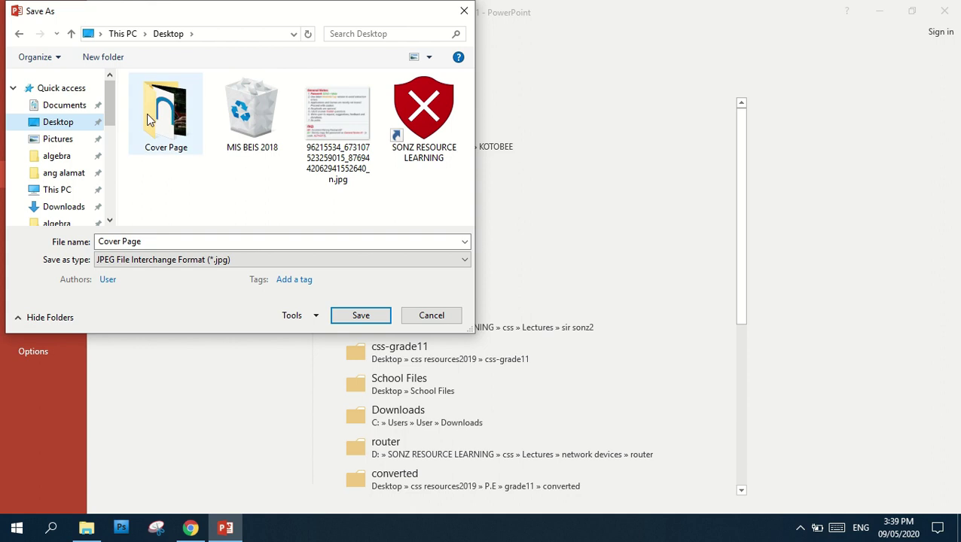
pyautogui.doubleClick(171, 117)
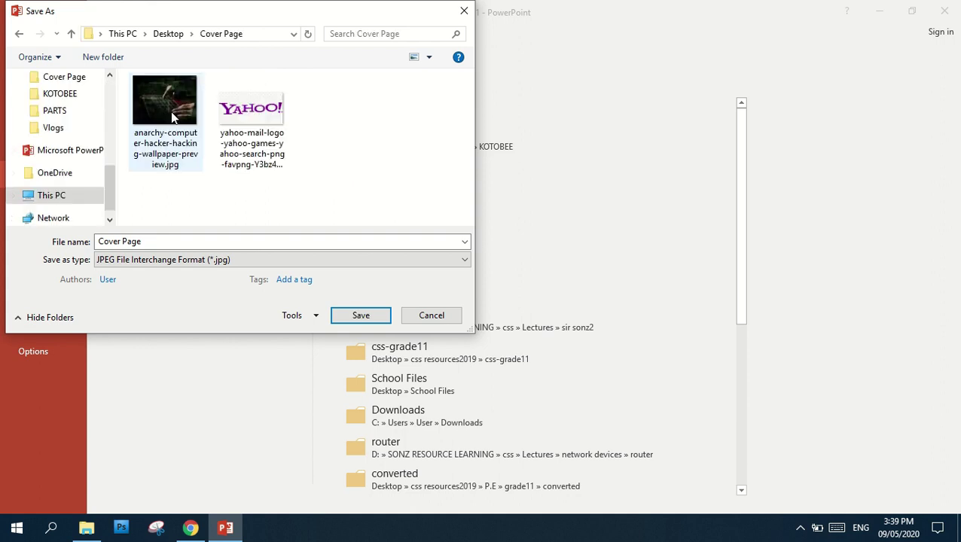
pyautogui.click(368, 316)
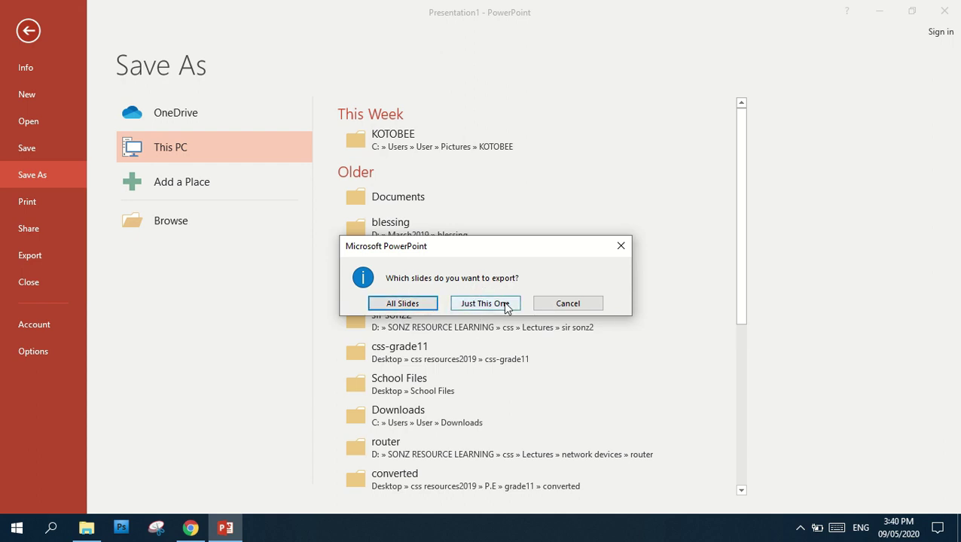
# Export only the current slide as the JPEG, choosing Just This One
pyautogui.click(395, 308)
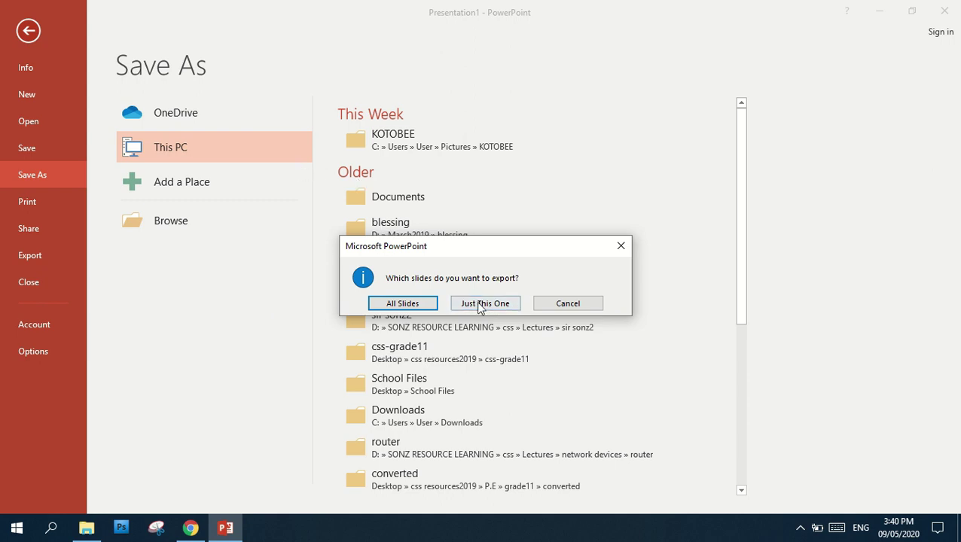
pyautogui.click(494, 306)
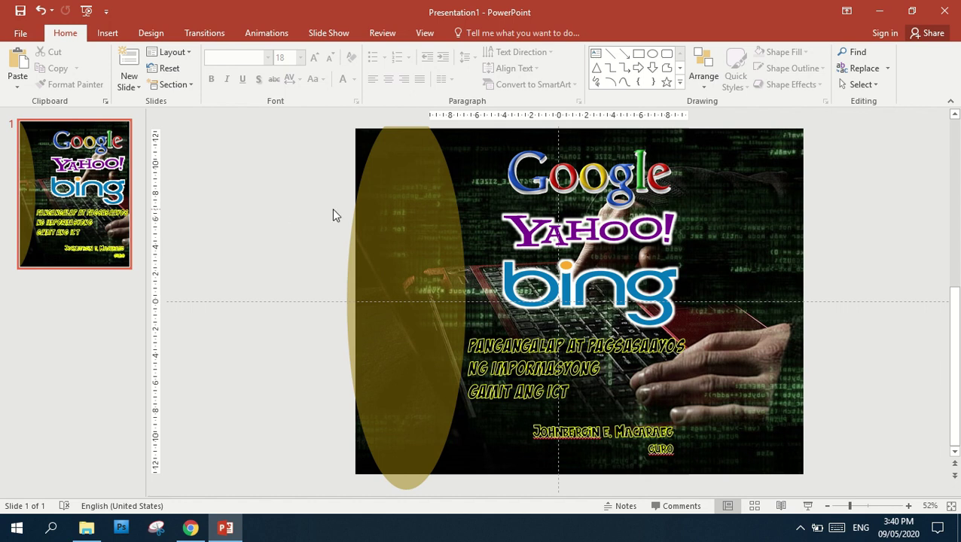
# Minimize PowerPoint and Chrome, then open Cover Page.jpg from the Desktop's Cover Page folder
pyautogui.click(879, 11)
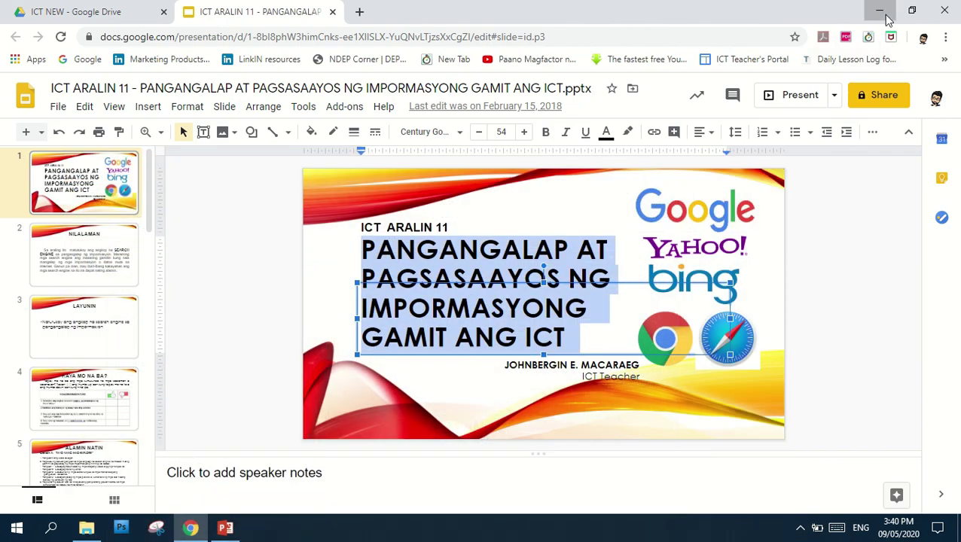
pyautogui.click(879, 12)
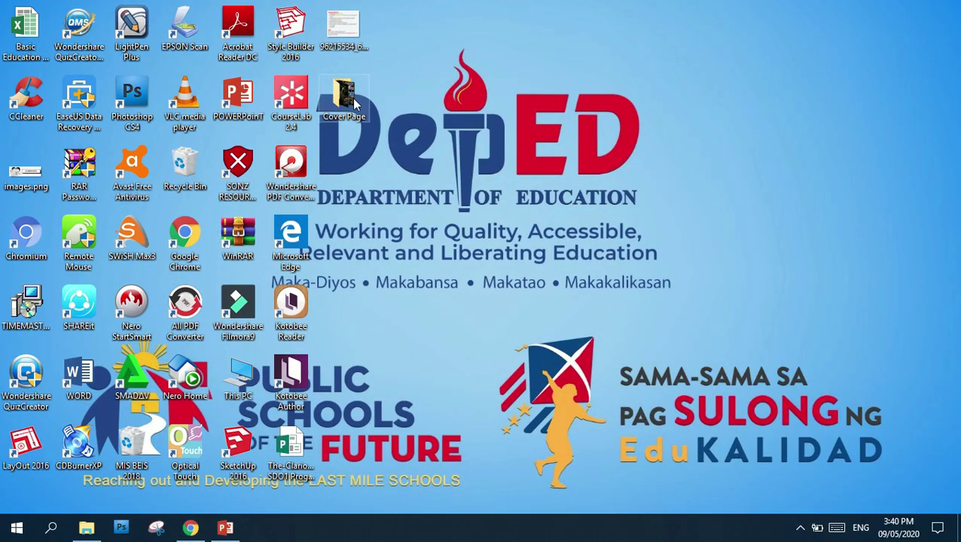
pyautogui.doubleClick(354, 102)
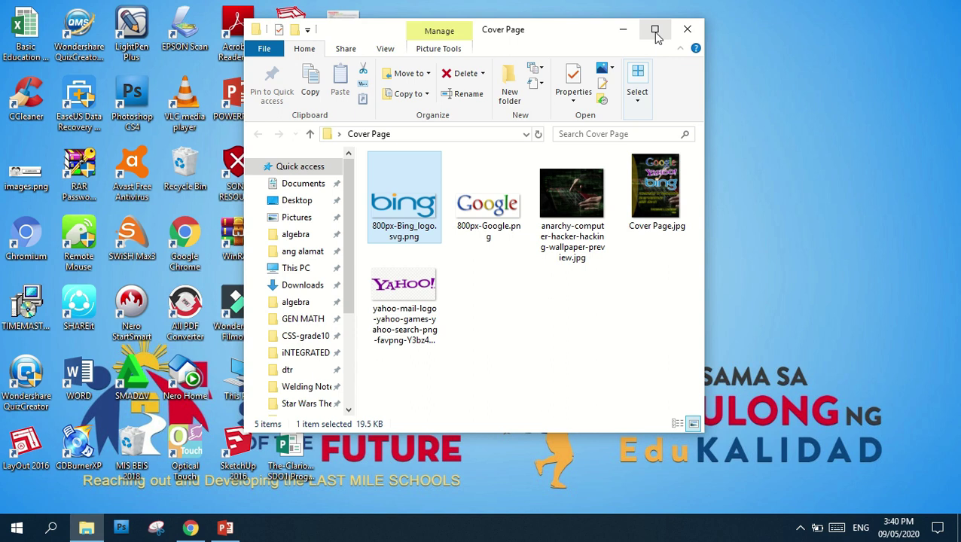
pyautogui.click(655, 29)
pyautogui.click(730, 291)
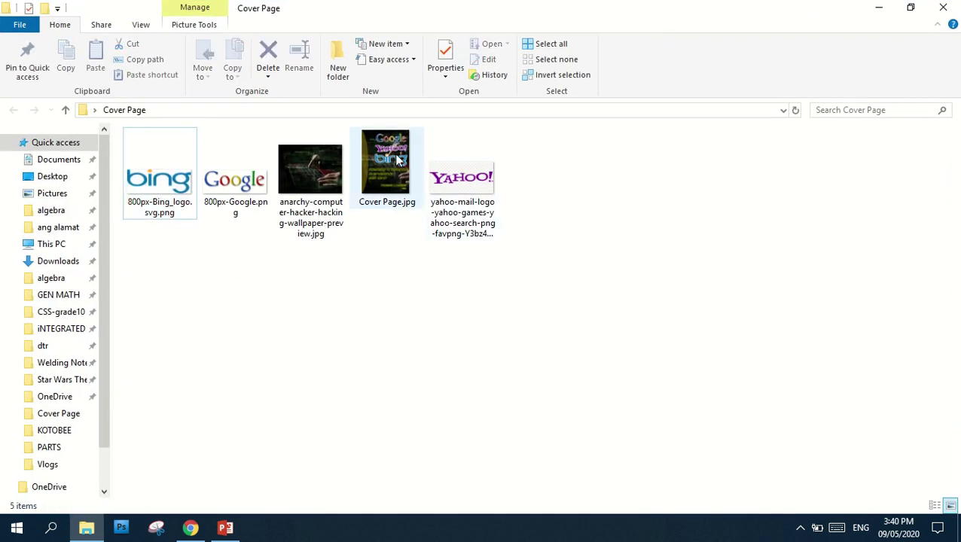
pyautogui.doubleClick(394, 158)
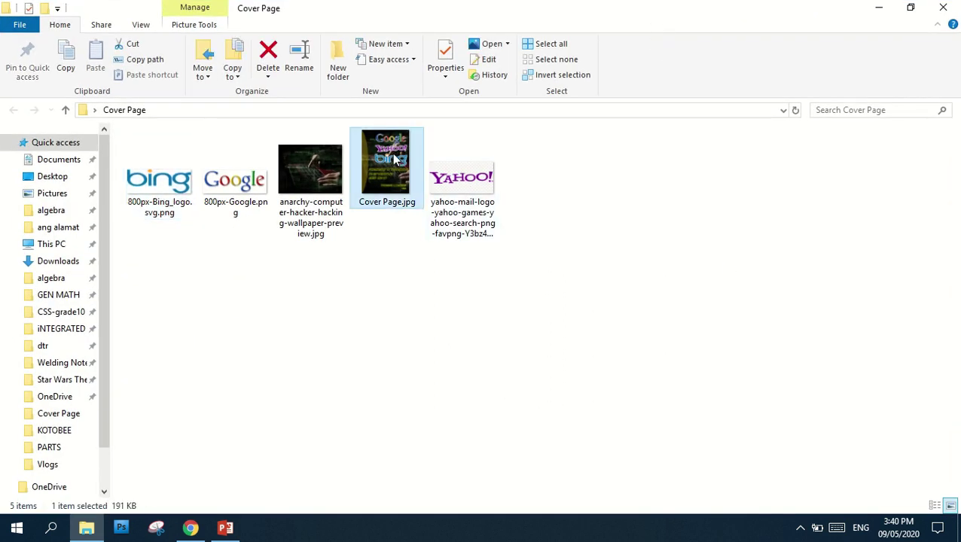